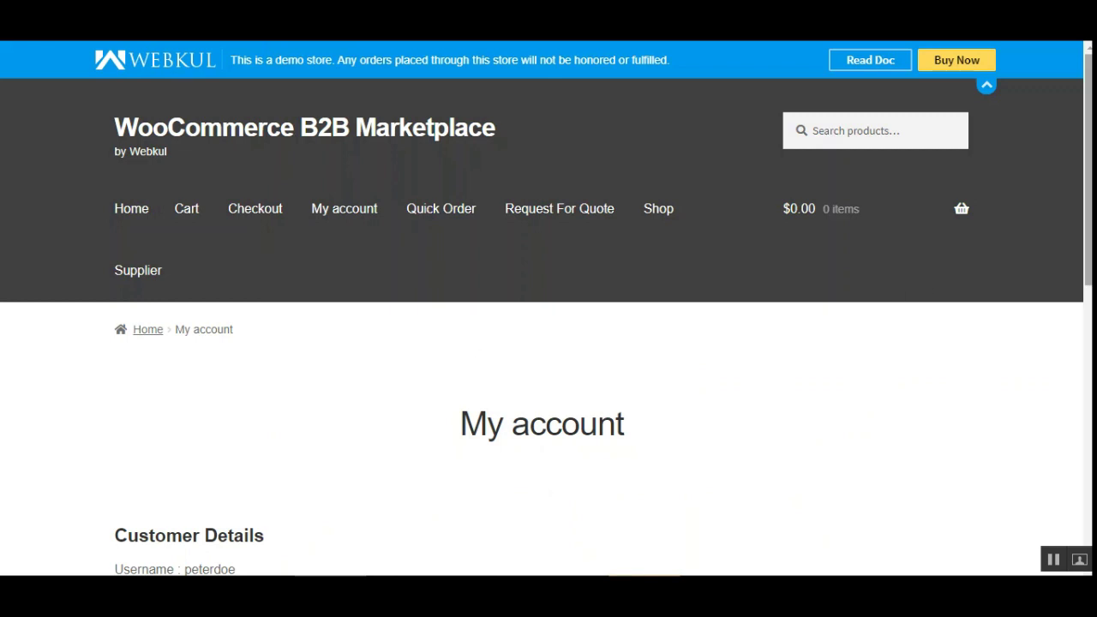
Examine the login and registration forms on the store's My account page.
scroll(549, 343, down, 1)
scroll(549, 343, up, 1)
scroll(1056, 243, down, 3)
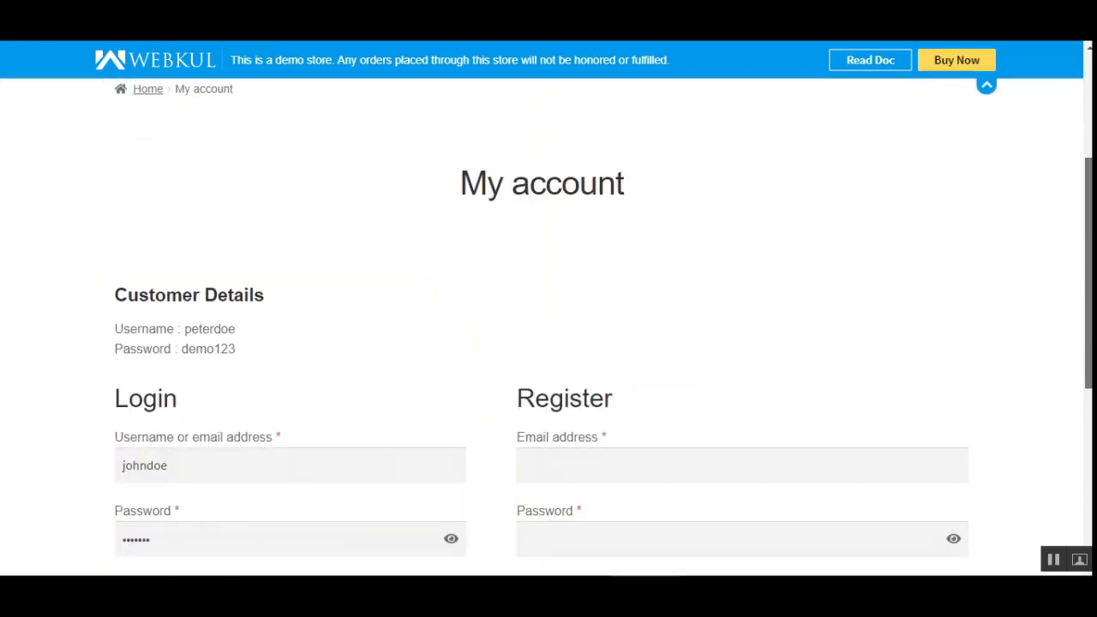
scroll(549, 343, down, 2)
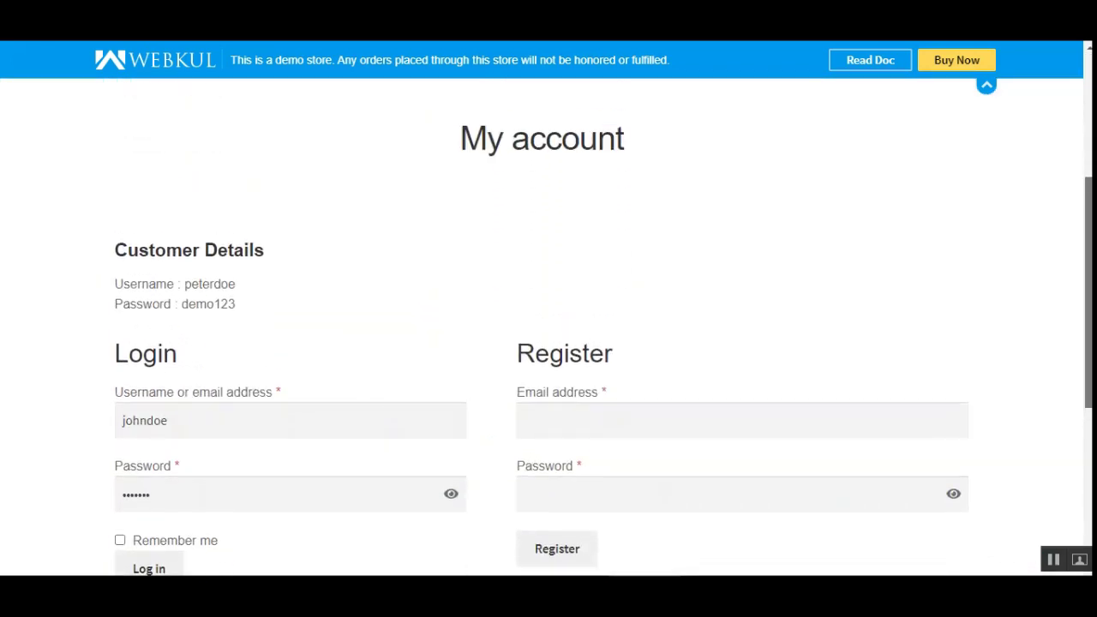
scroll(1091, 352, up, 1)
scroll(1092, 351, down, 2)
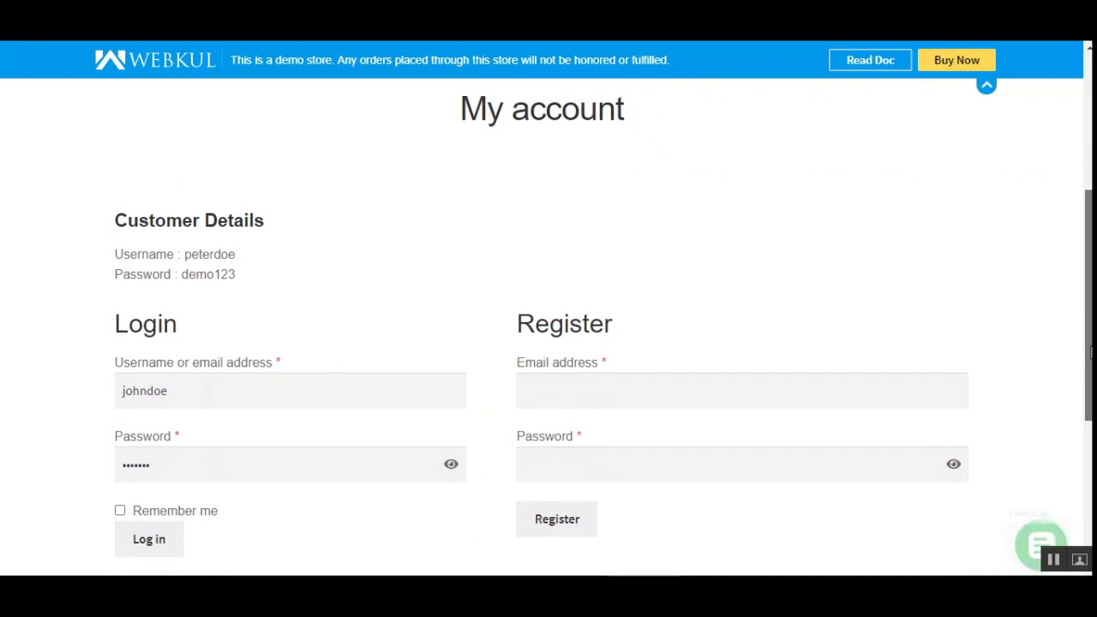
scroll(1091, 351, down, 2)
scroll(1091, 352, down, 1)
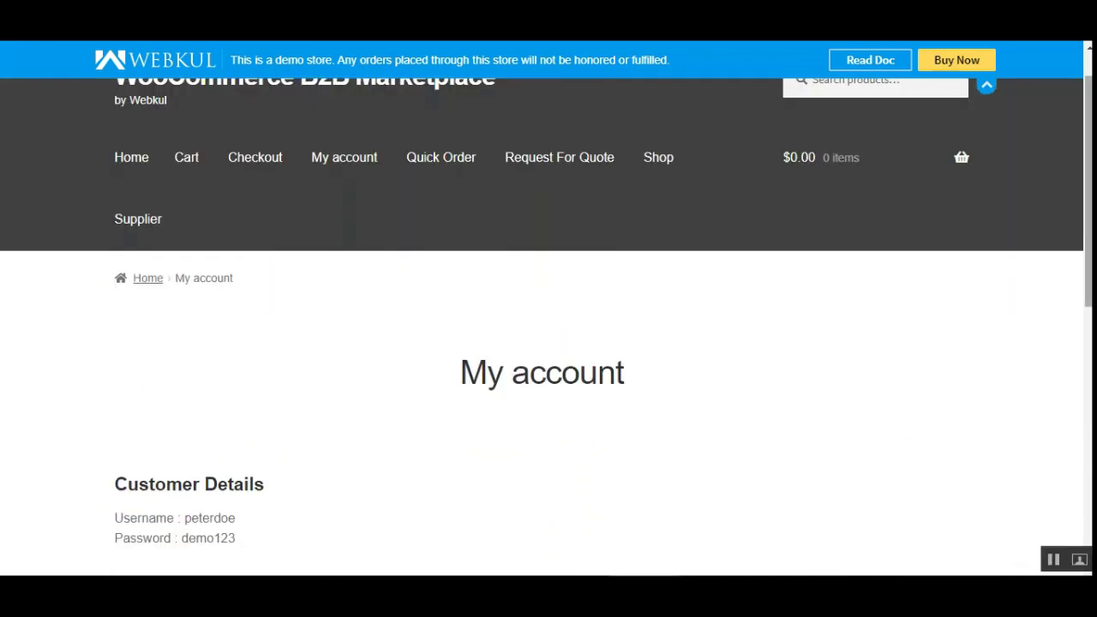
drag(1089, 206, 1090, 367)
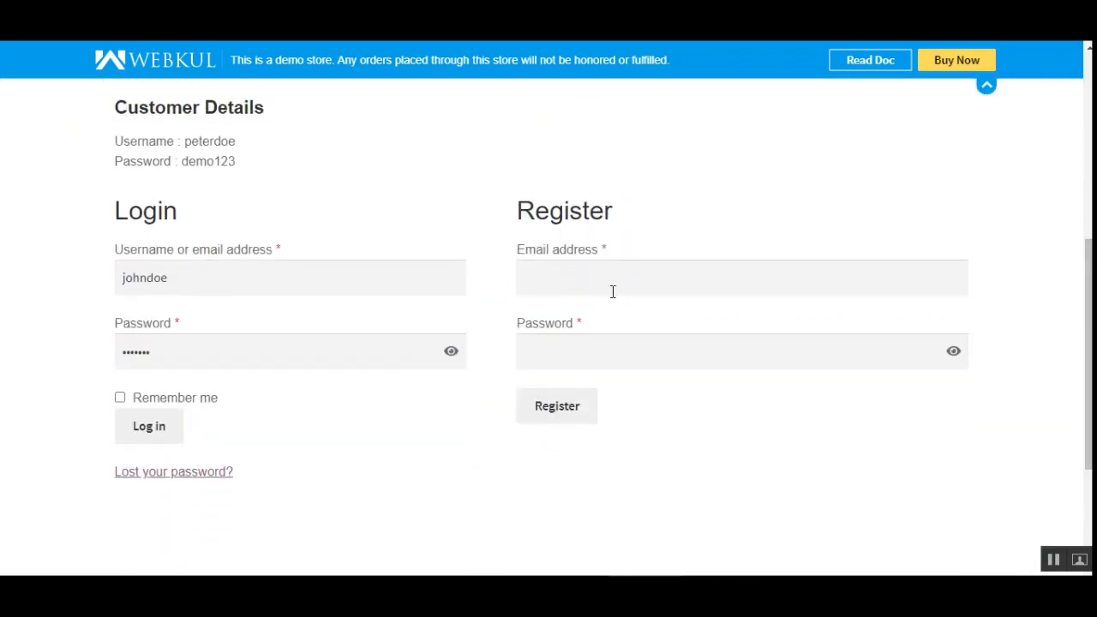
drag(1089, 360, 1090, 205)
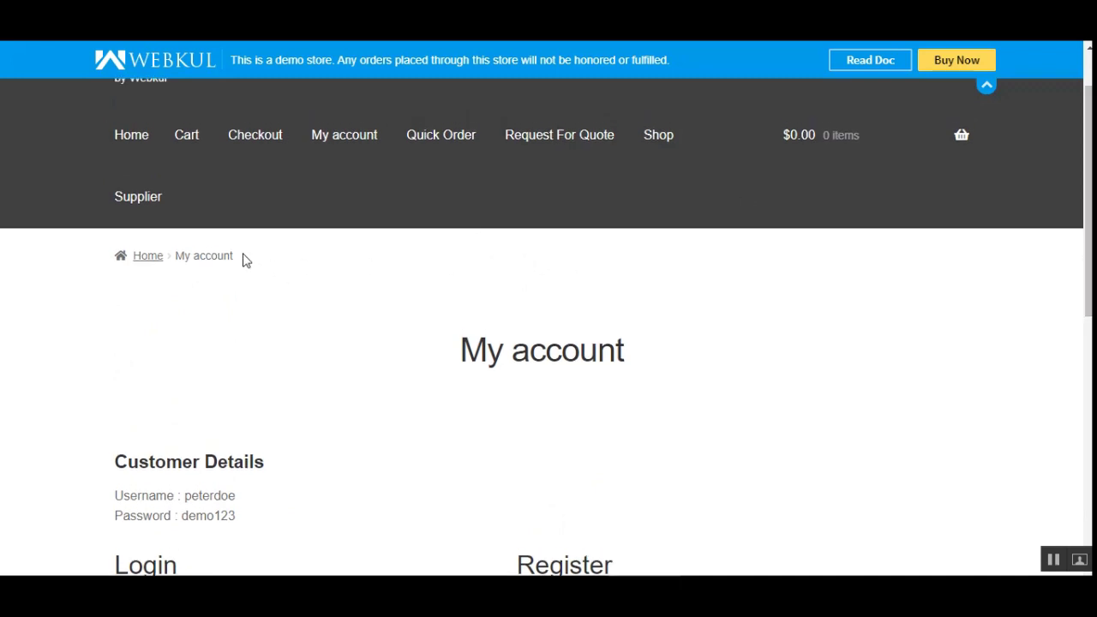
Open the Supplier page and review the fields of its registration form down to the phone number.
click(144, 203)
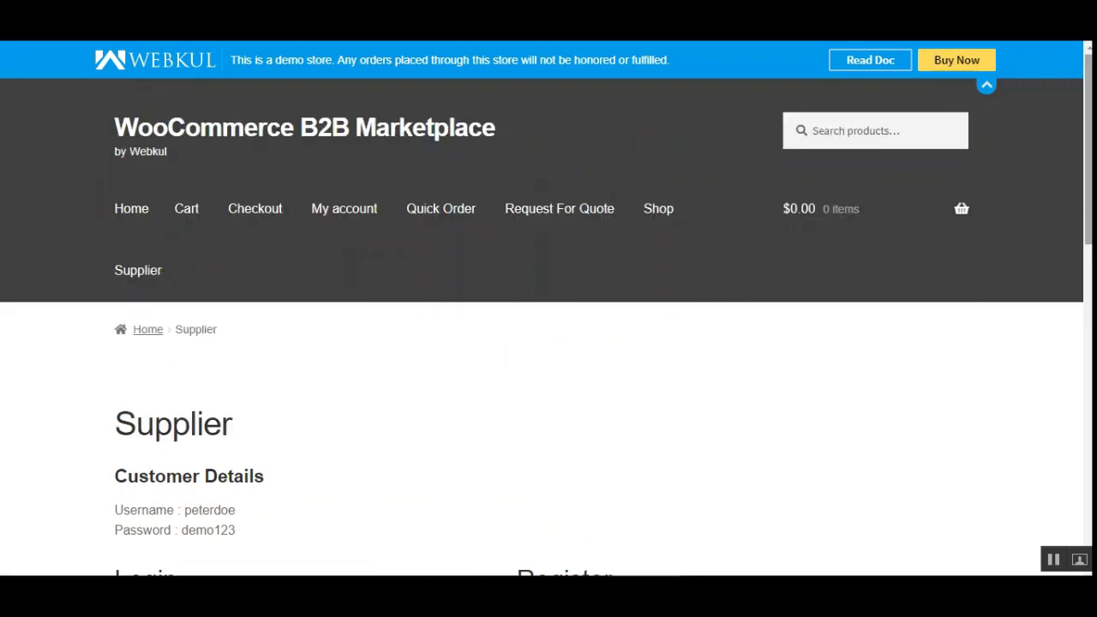
scroll(1082, 324, down, 4)
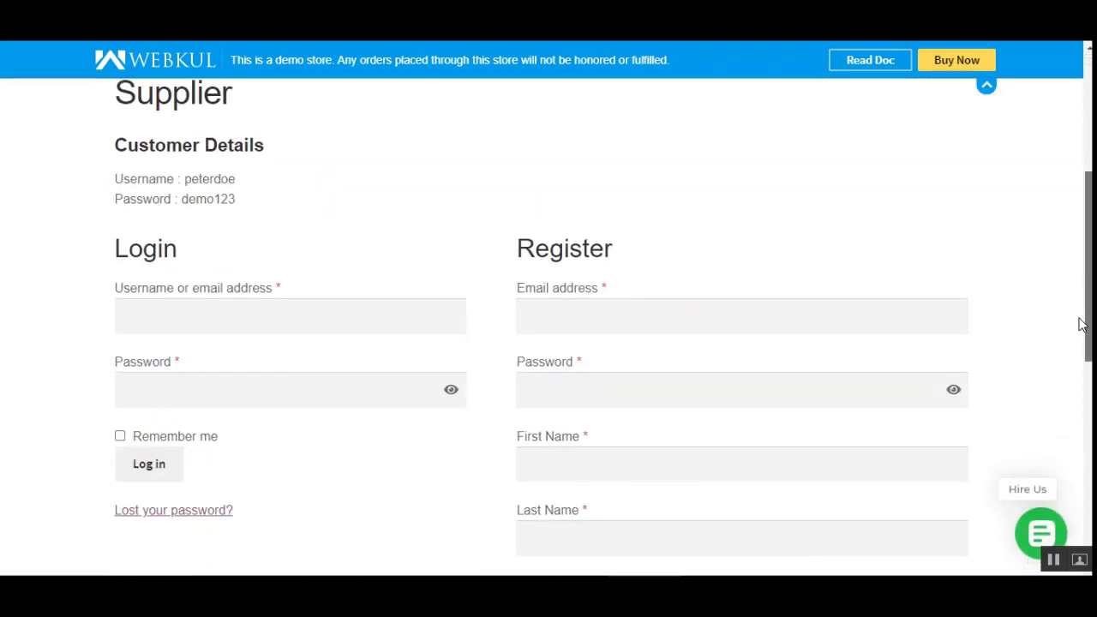
drag(1080, 324, 1048, 346)
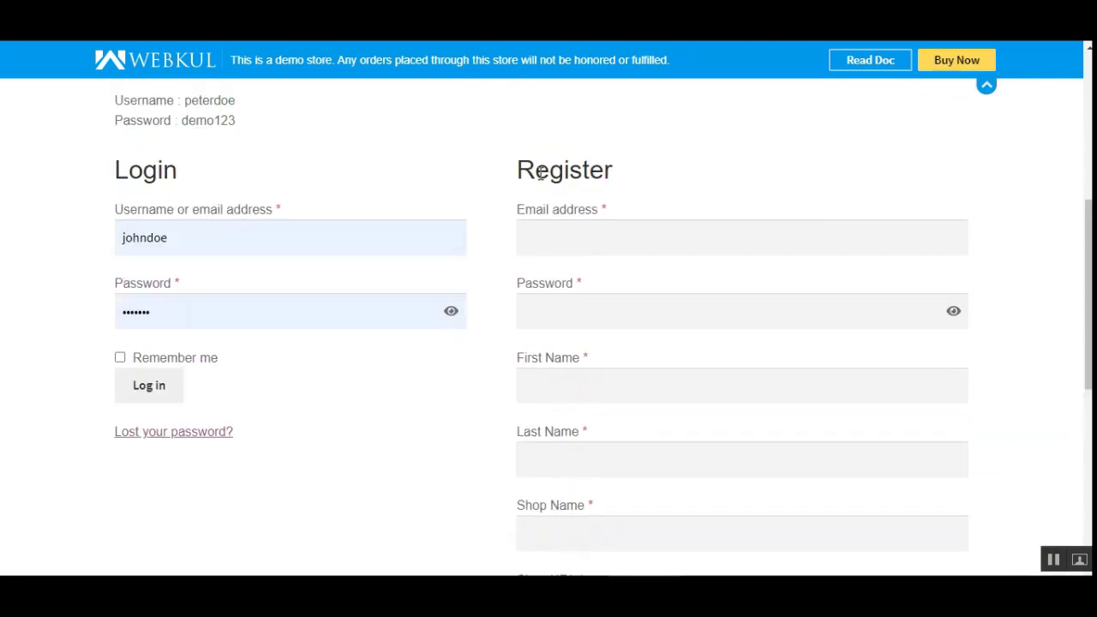
drag(541, 174, 605, 180)
drag(1088, 292, 1089, 396)
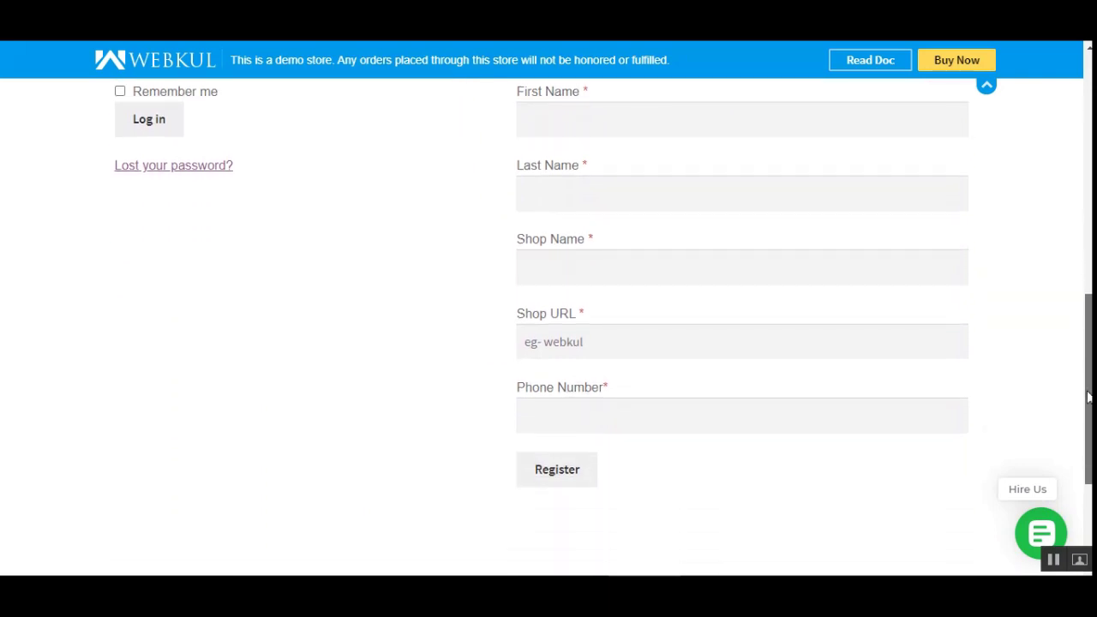
drag(1088, 396, 1088, 408)
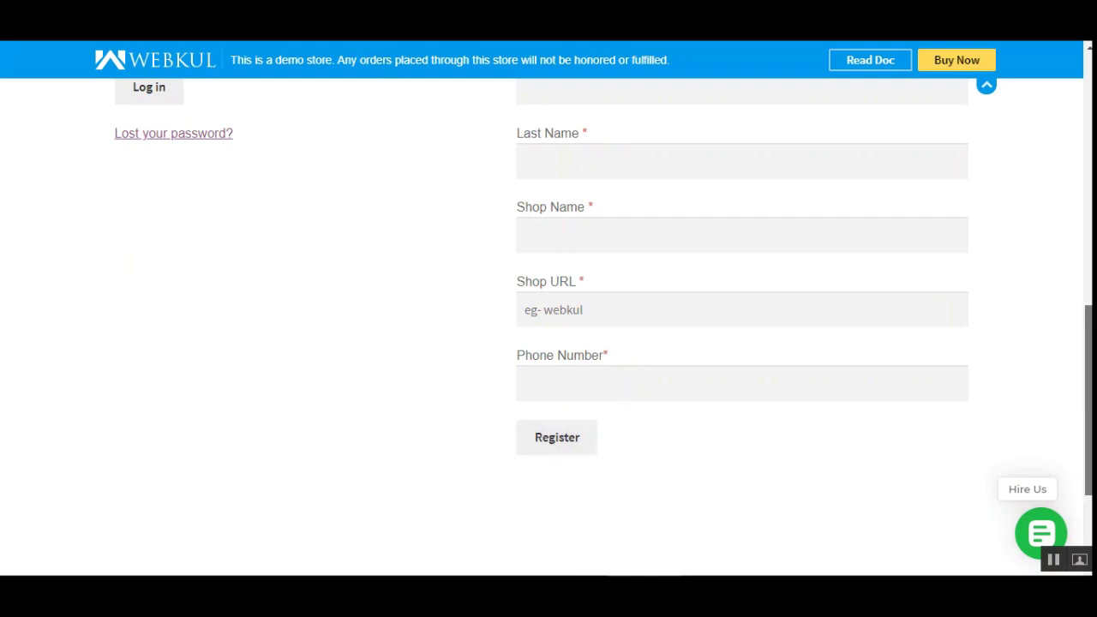
scroll(1078, 186, up, 15)
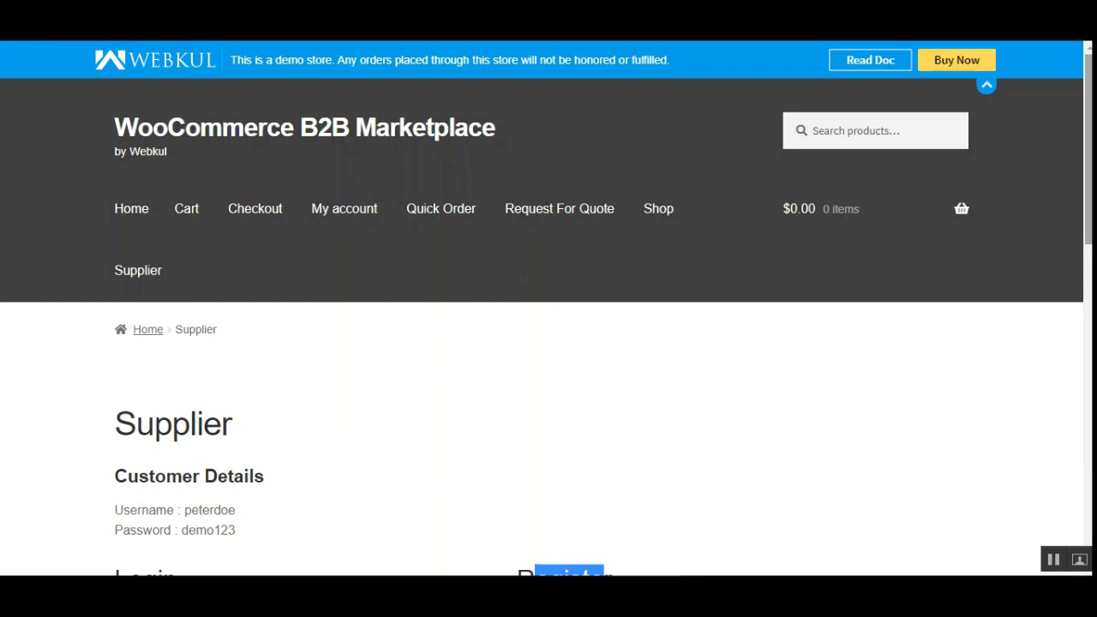
Log in to the supplier account with the prefilled username and password.
scroll(478, 362, down, 3)
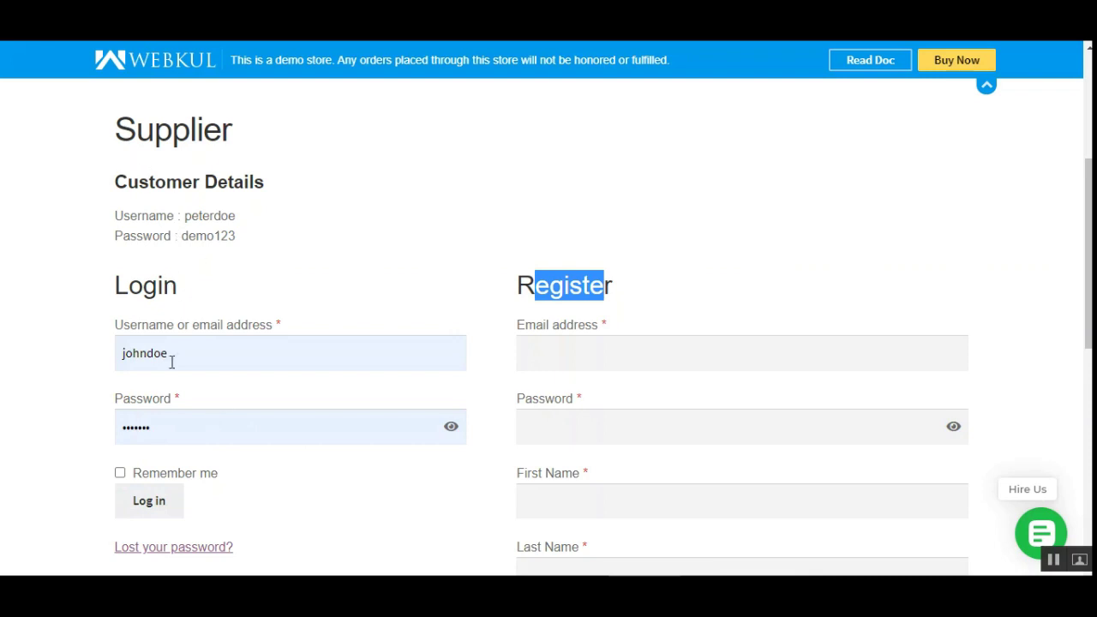
scroll(225, 338, up, 3)
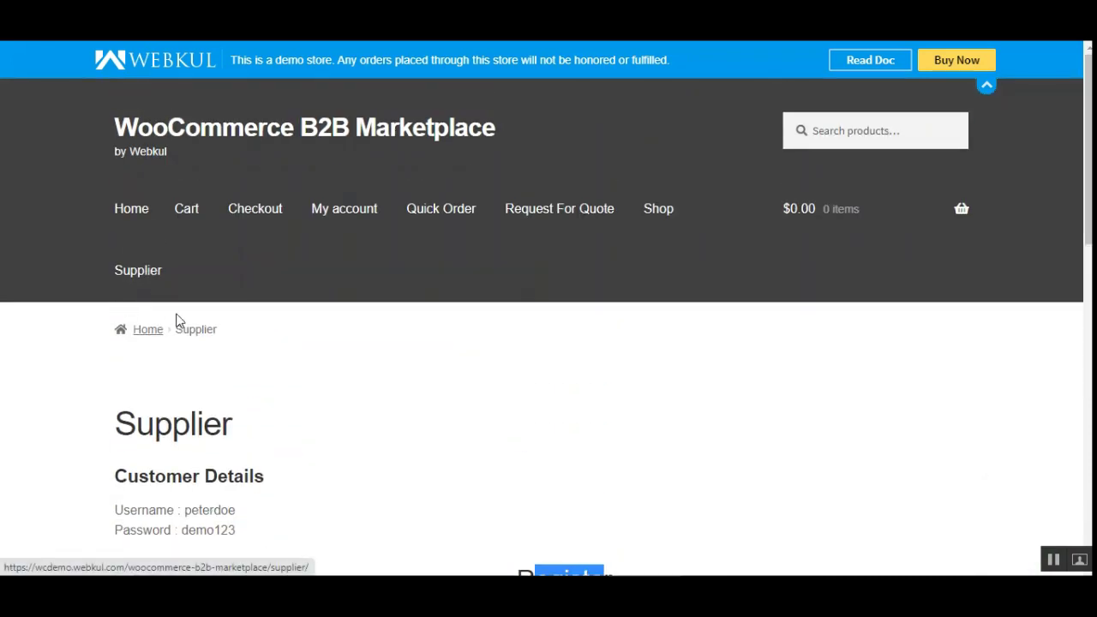
scroll(205, 375, down, 1)
scroll(206, 375, down, 3)
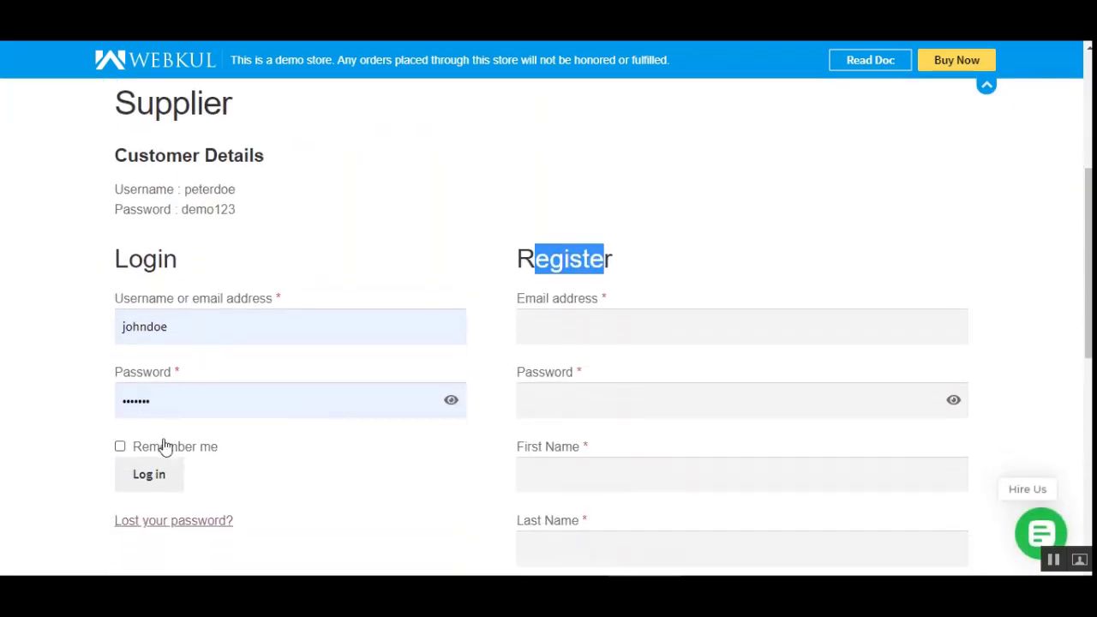
click(214, 187)
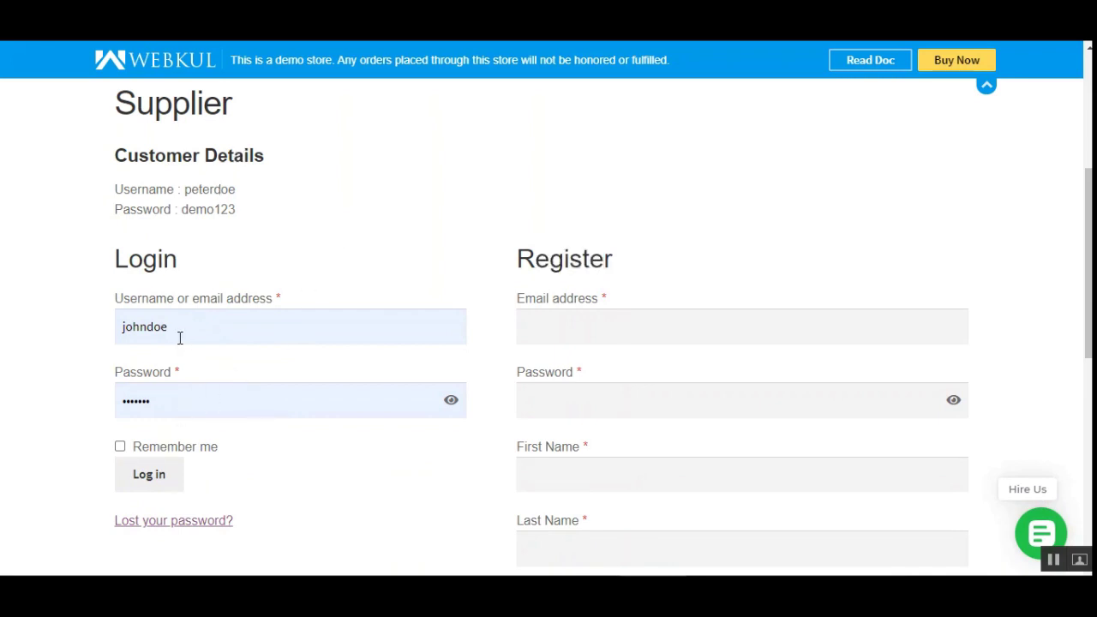
click(162, 487)
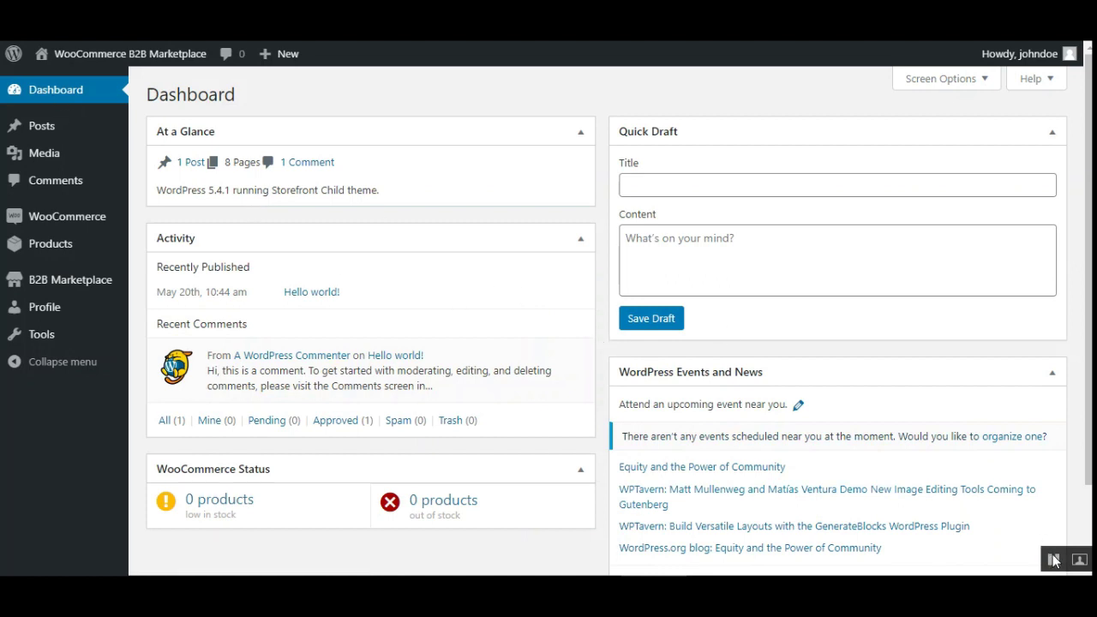
Open the B2B Marketplace dashboard and review the sales summary and the Sale Order History chart.
mouse_move(78, 286)
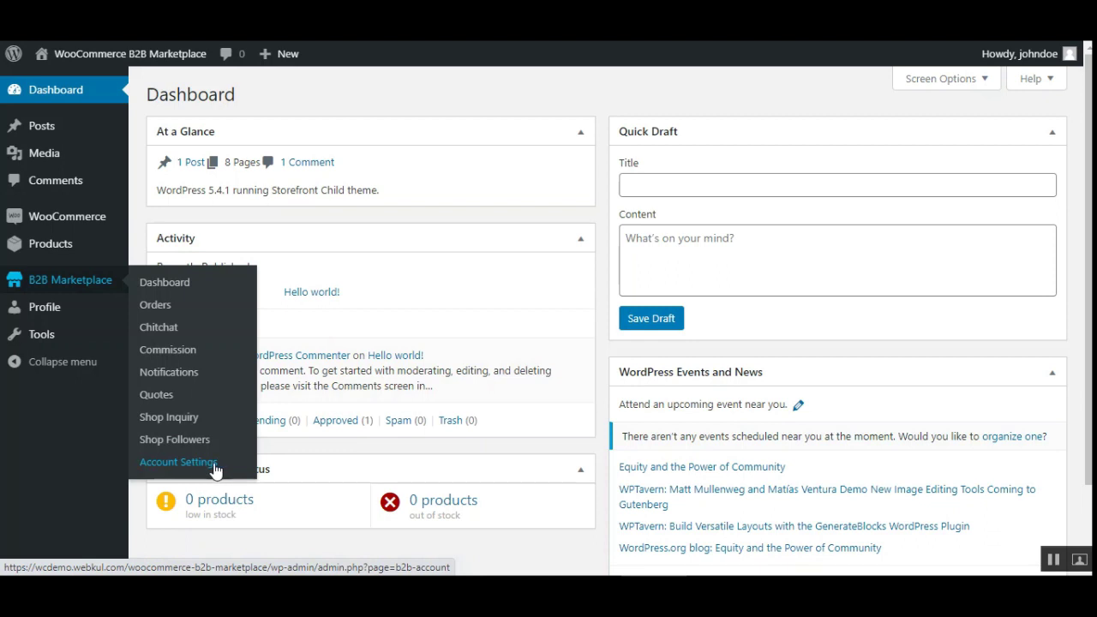
click(201, 281)
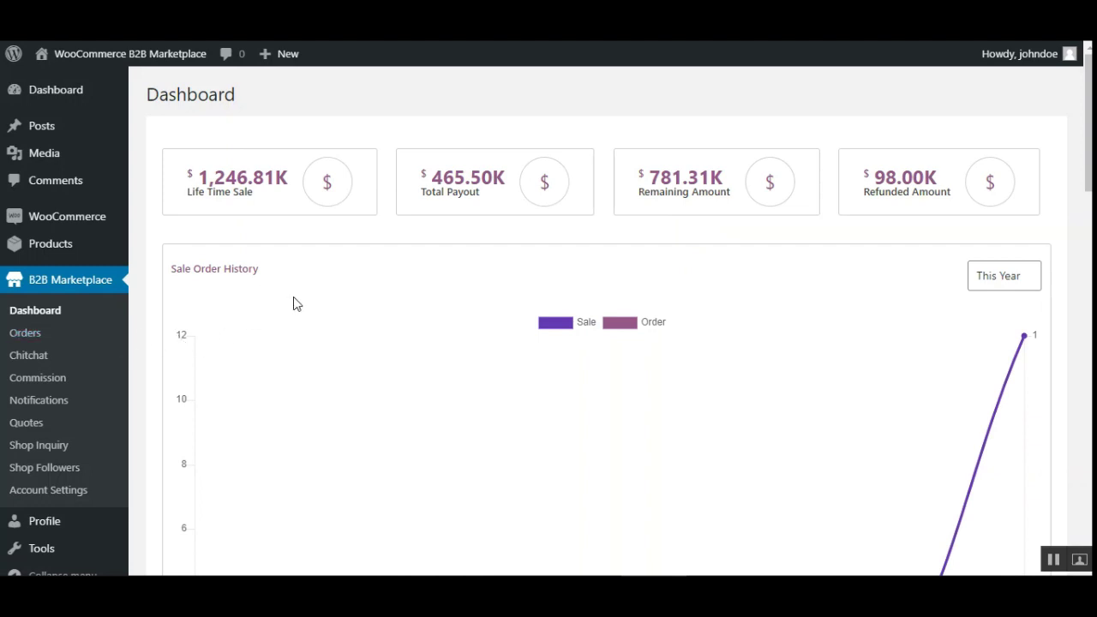
scroll(410, 346, down, 2)
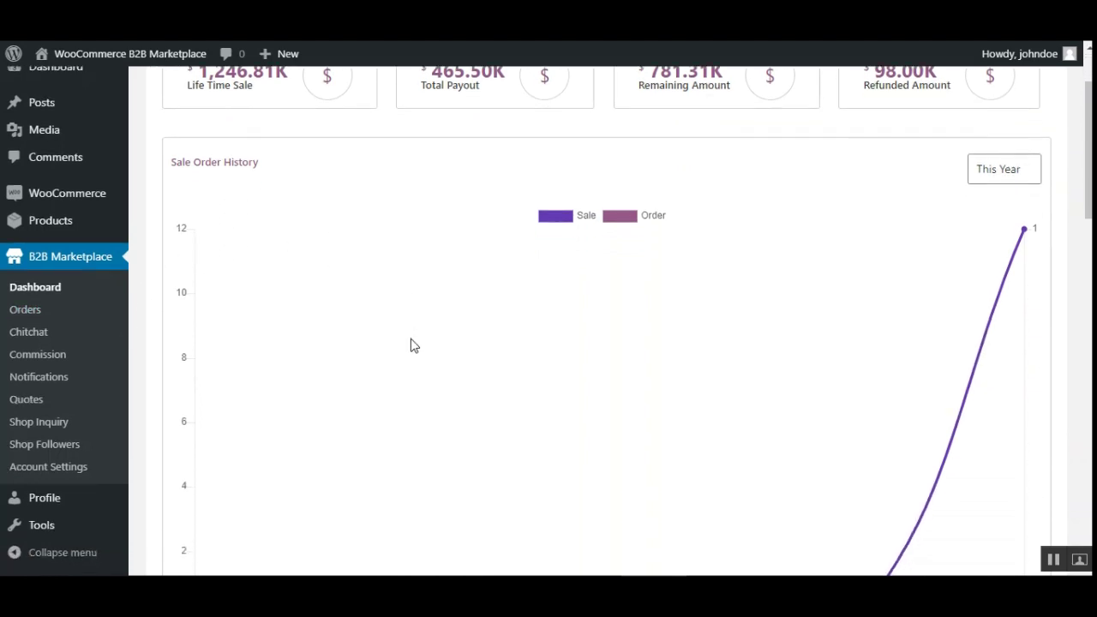
scroll(410, 345, up, 2)
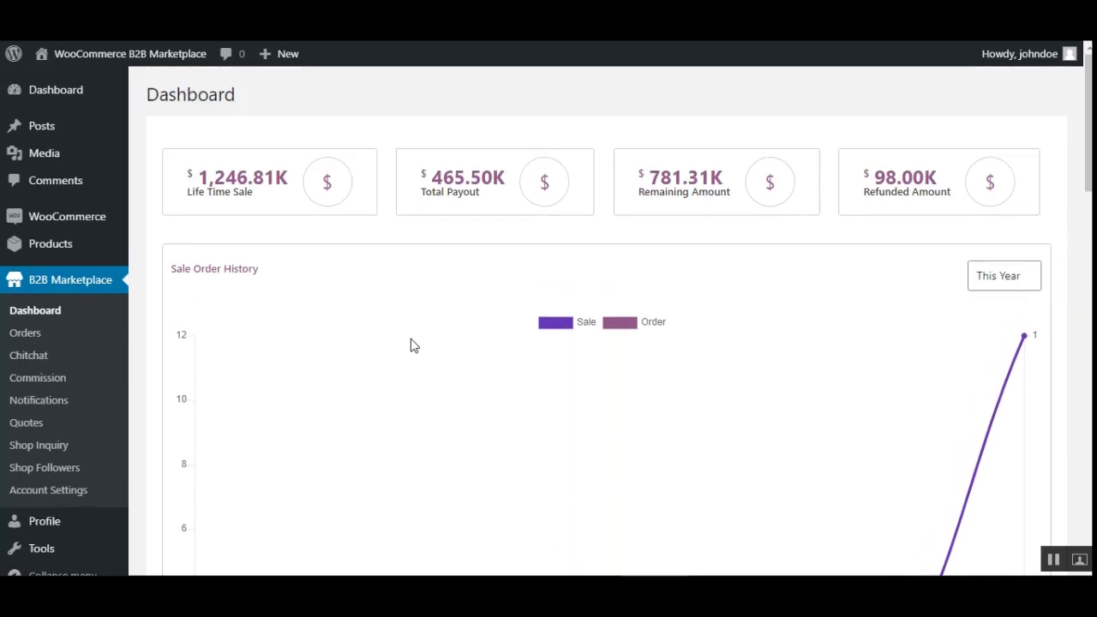
scroll(409, 346, down, 2)
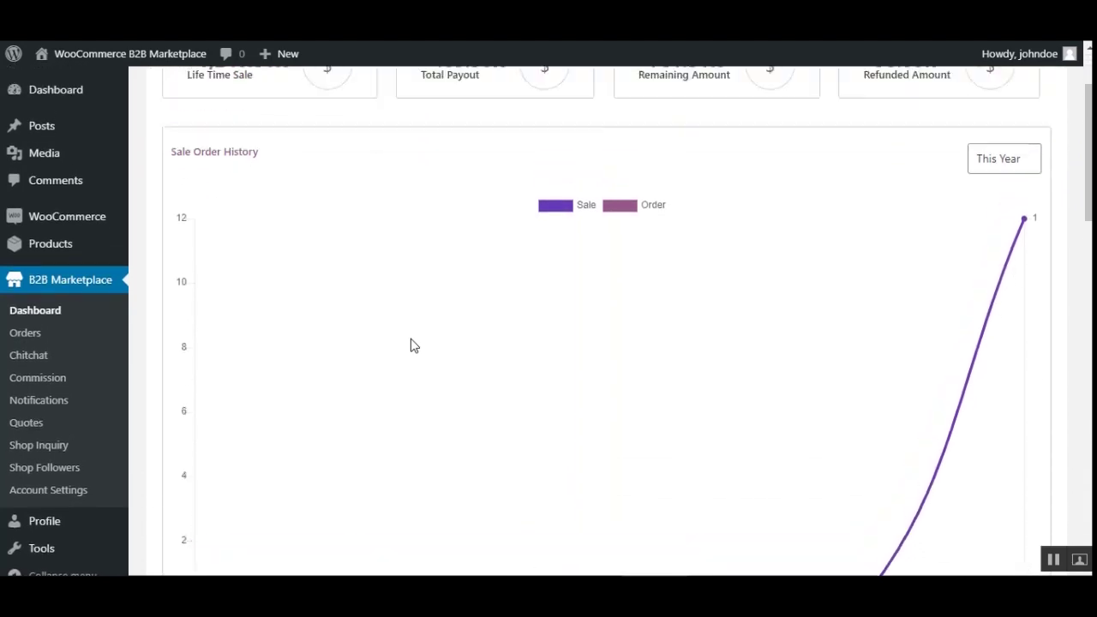
scroll(409, 346, up, 2)
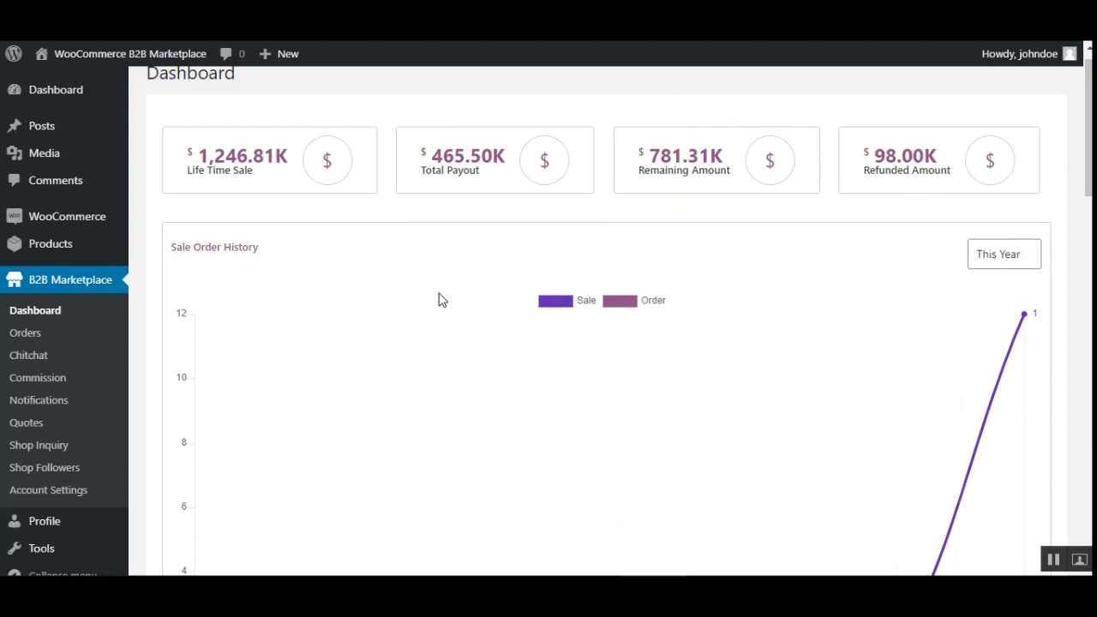
Open the B2B Marketplace orders list and look through the orders with their status, date and total.
click(34, 339)
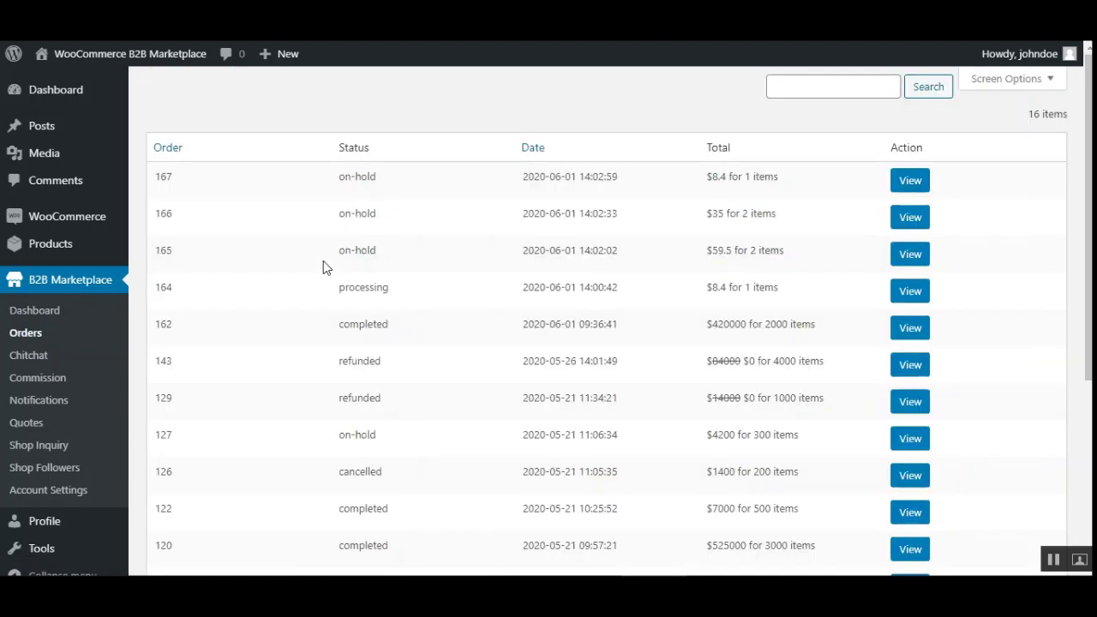
scroll(324, 262, down, 1)
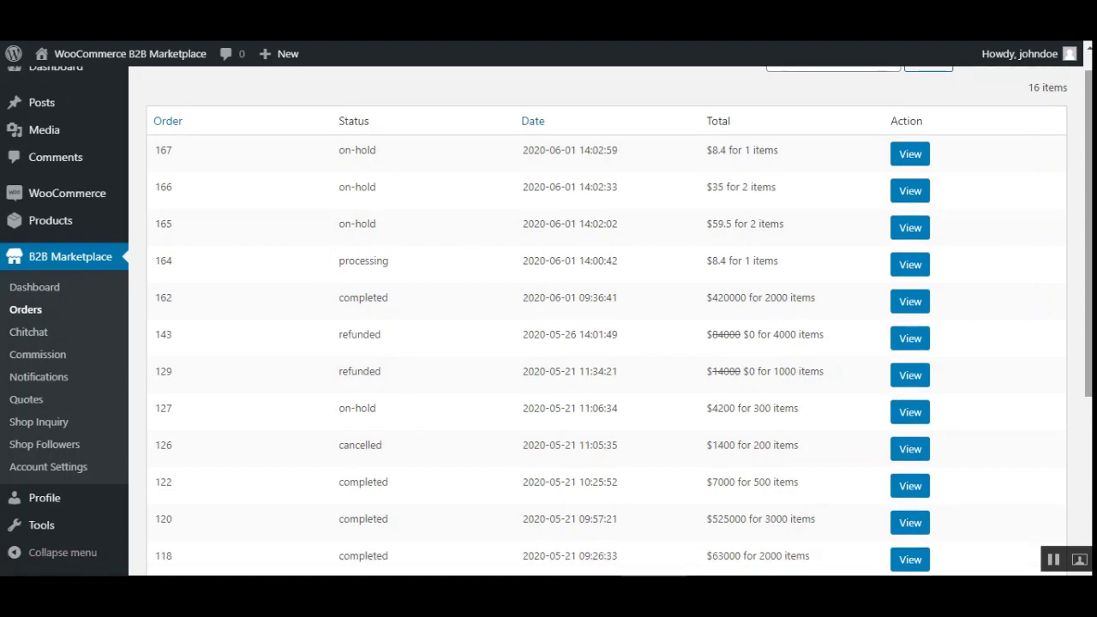
scroll(1089, 240, up, 1)
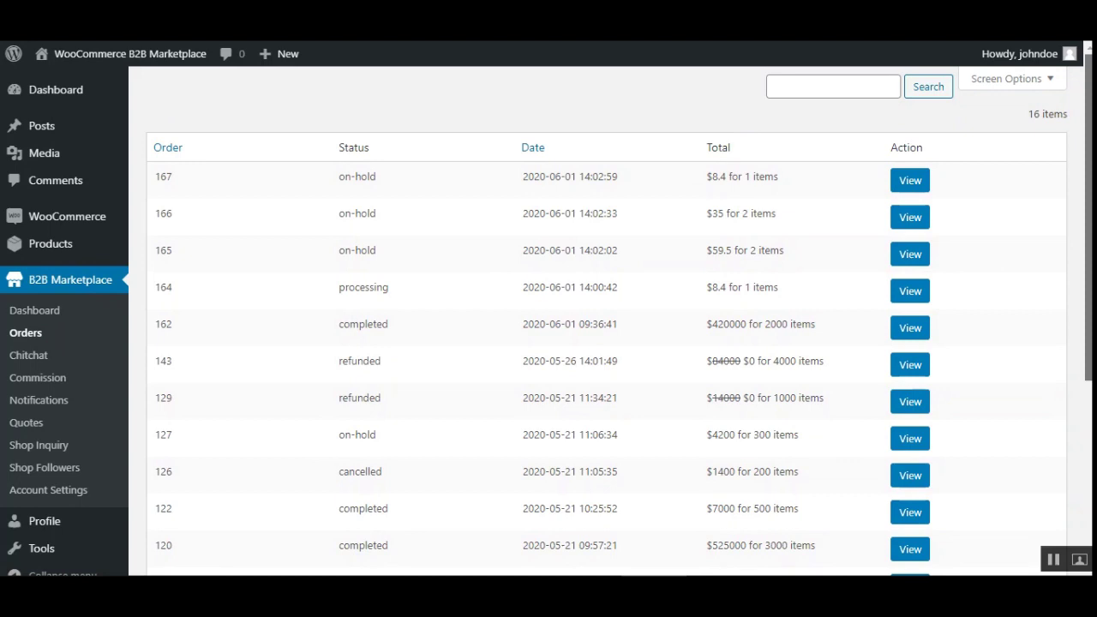
scroll(1089, 240, down, 1)
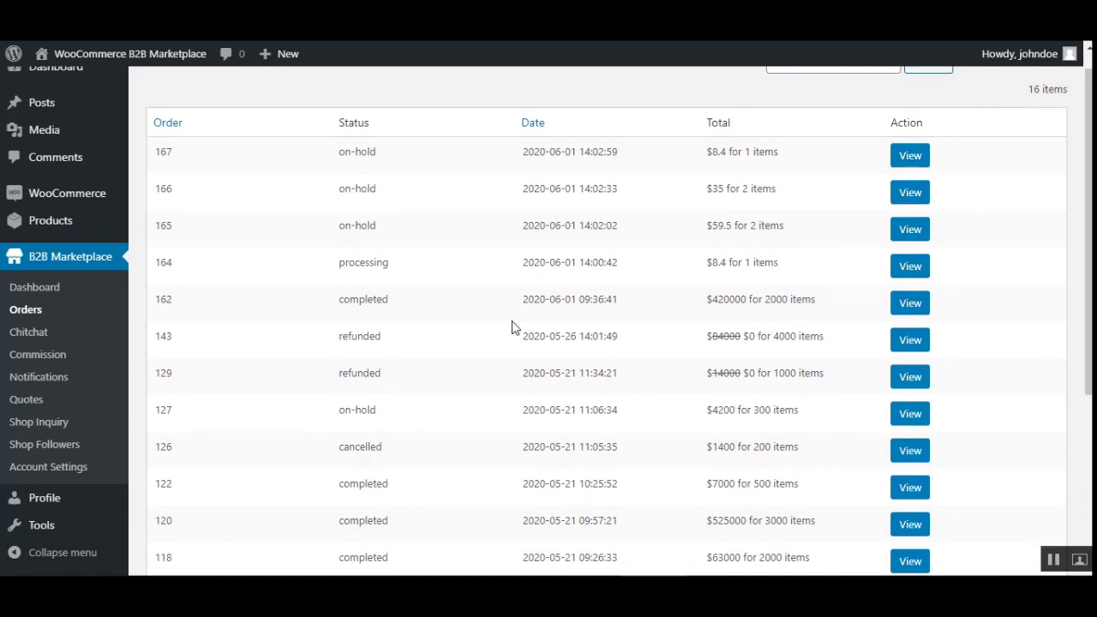
Open the most recent order and review its product, customer, billing and shipping details.
click(912, 160)
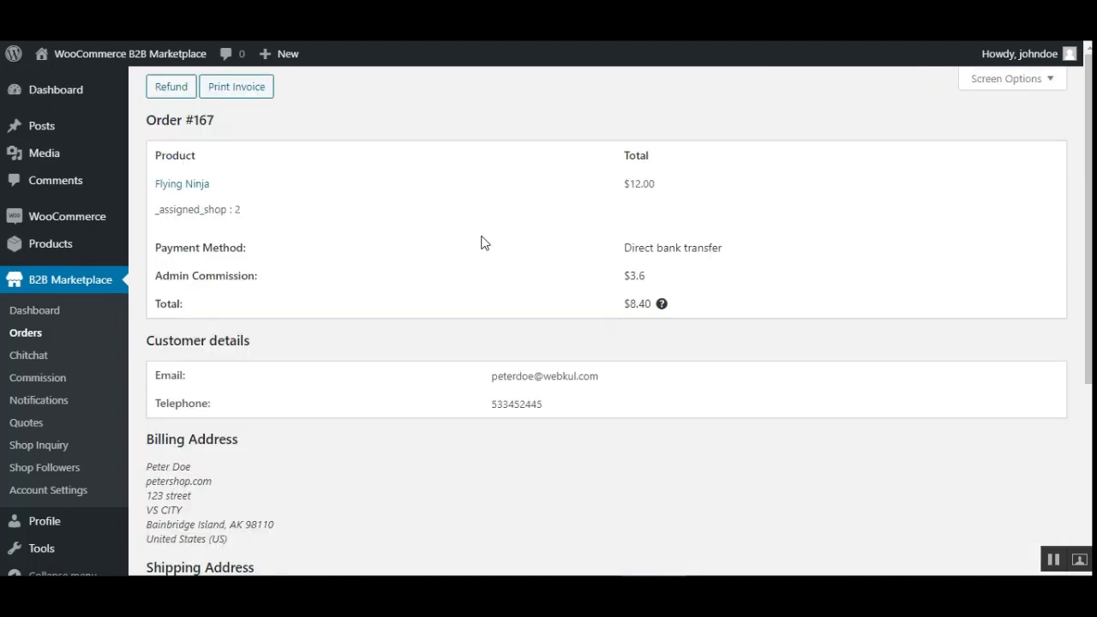
scroll(607, 322, down, 2)
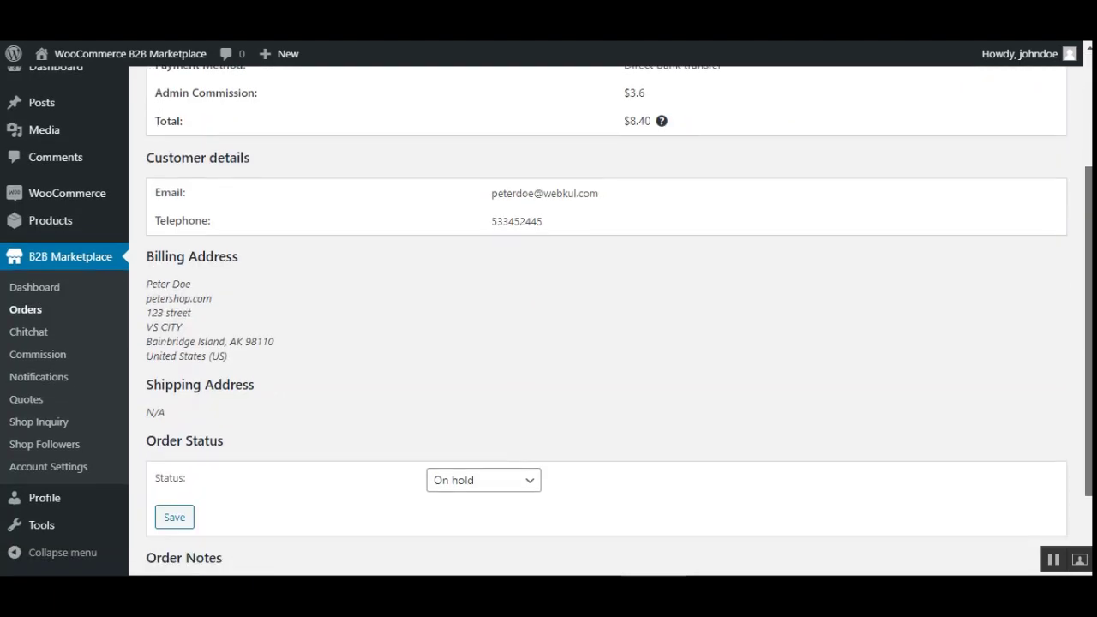
scroll(607, 322, up, 2)
scroll(683, 347, up, 1)
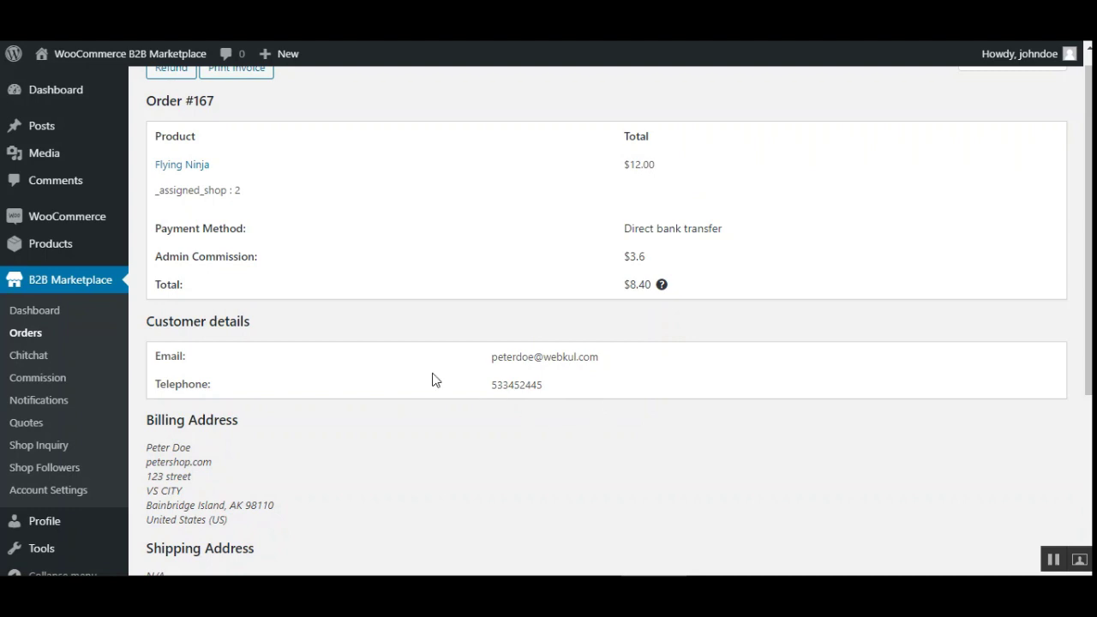
scroll(281, 409, down, 3)
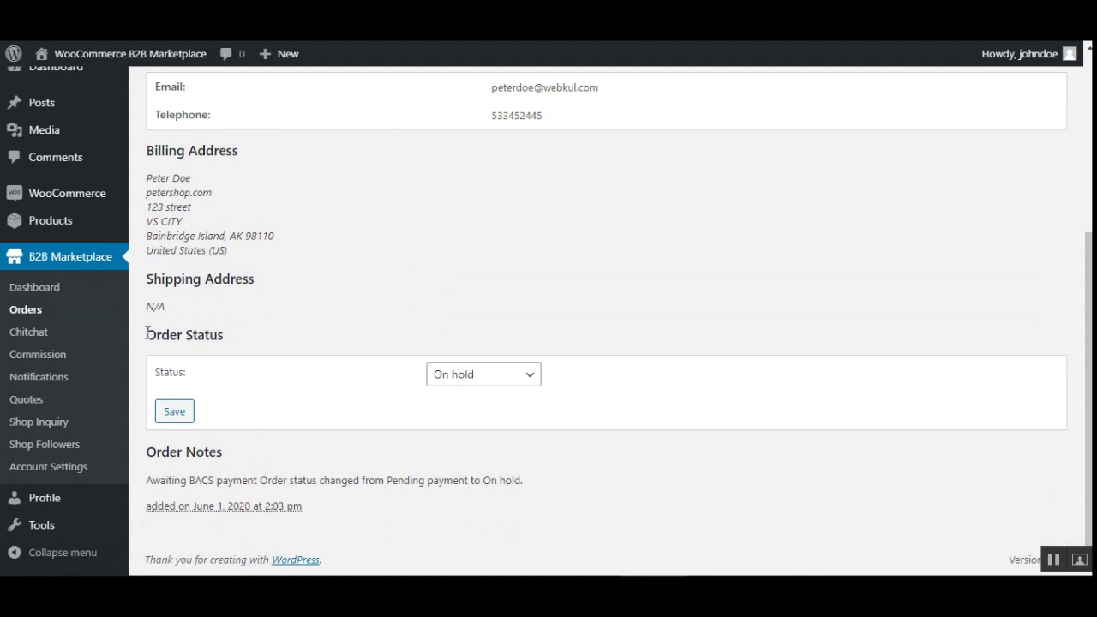
Inspect the status options available for the order without changing it, and return to the order summary.
drag(147, 334, 241, 336)
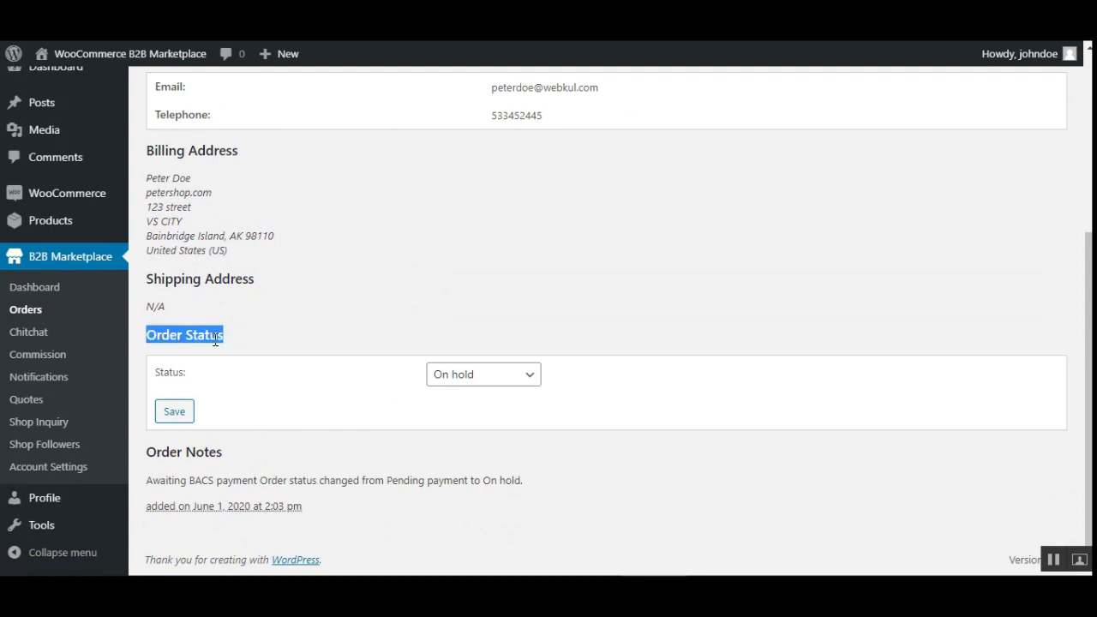
click(527, 385)
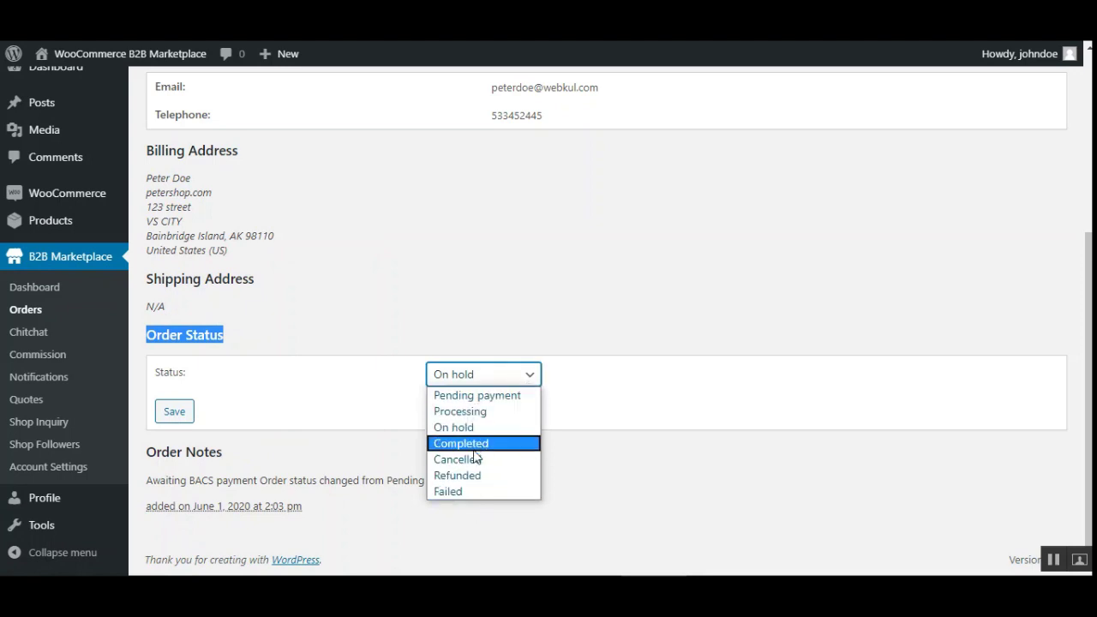
click(437, 286)
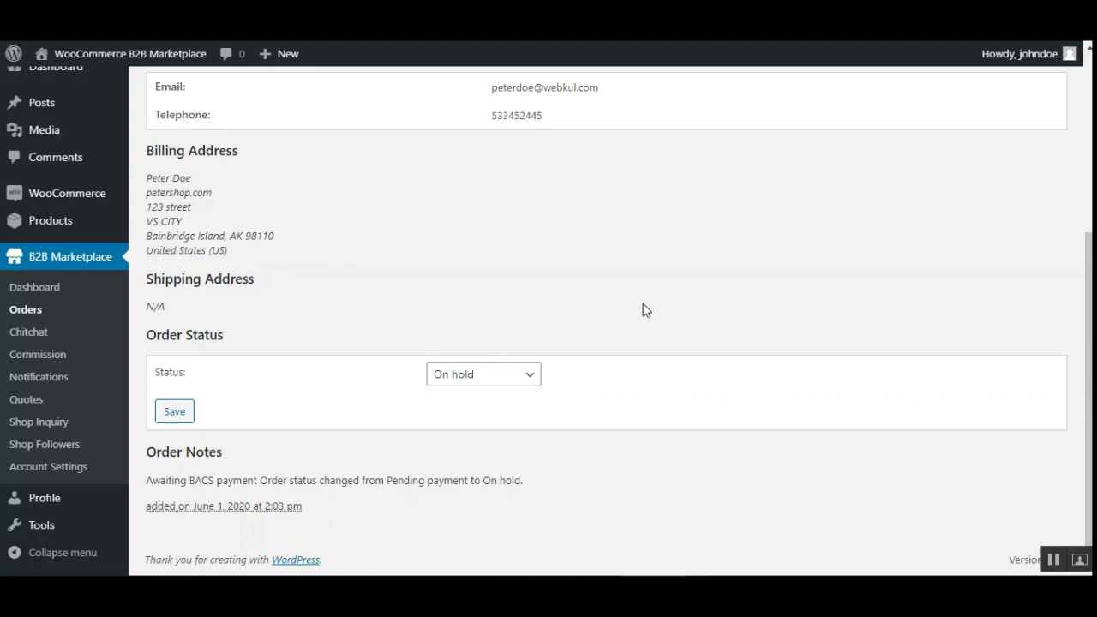
scroll(646, 314, up, 3)
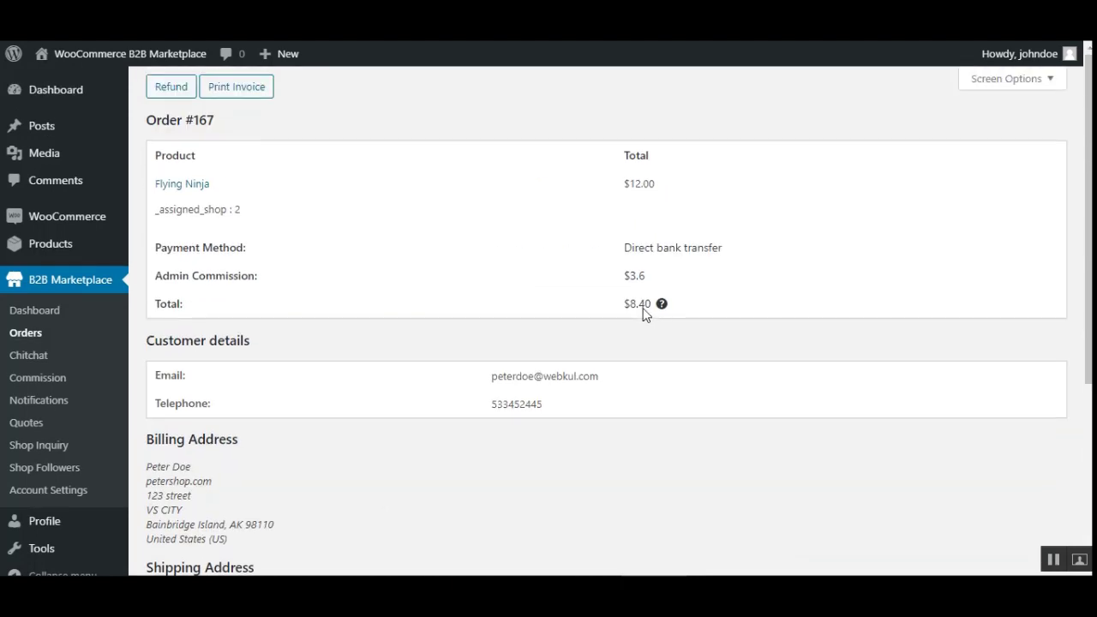
Open the printable invoice of the order, review its order, buyer and address details, and return to the order summary.
click(262, 89)
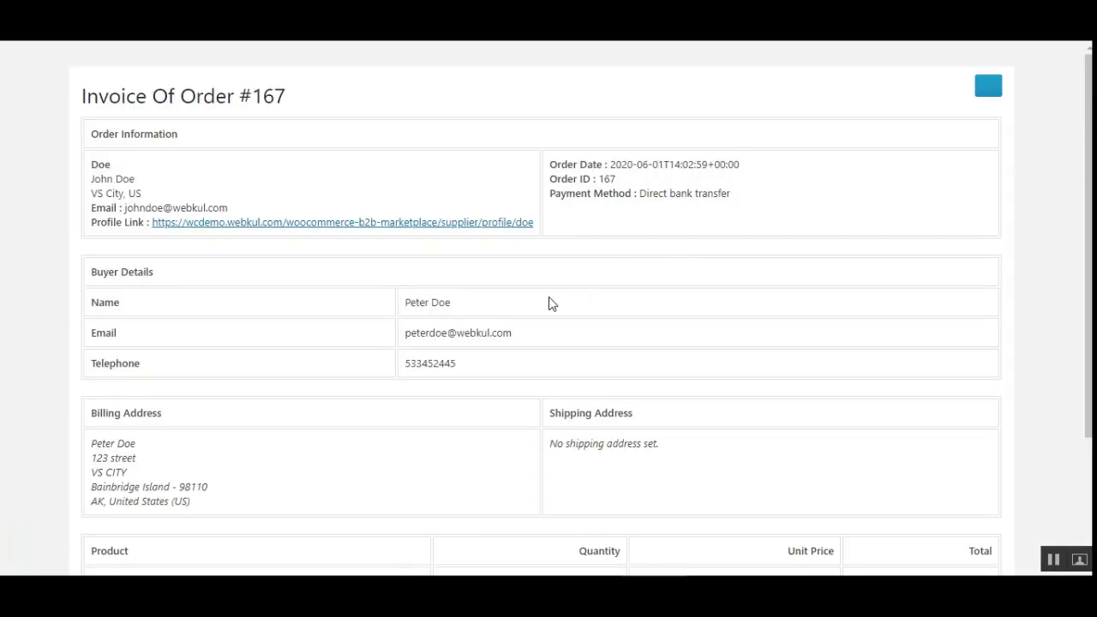
mouse_move(1089, 206)
mouse_down()
mouse_move(1089, 330)
mouse_move(1089, 203)
mouse_up()
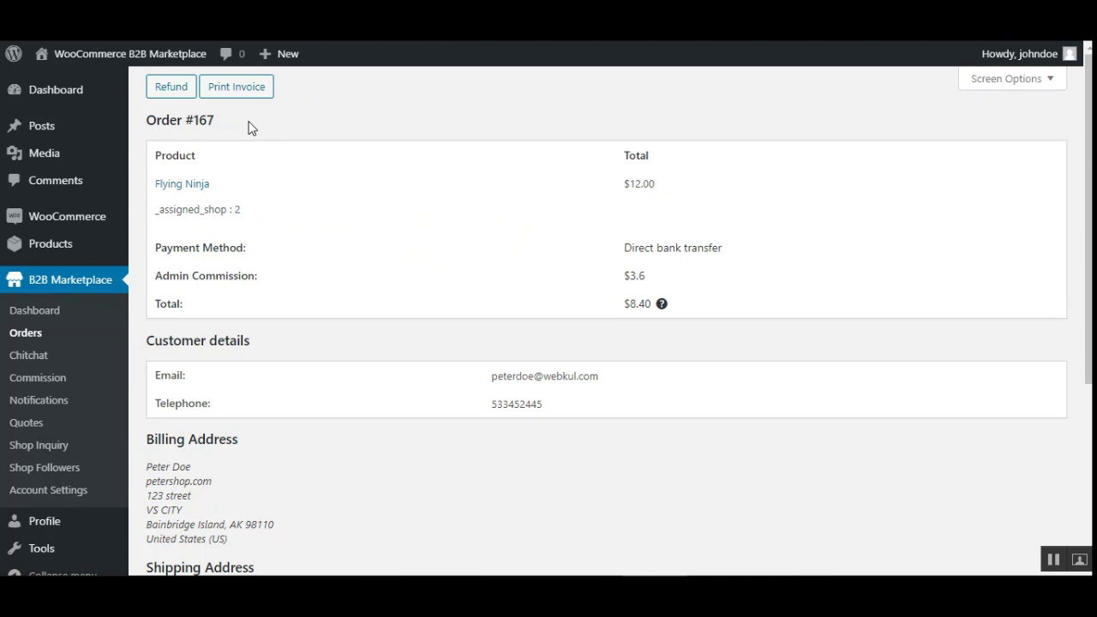
scroll(248, 126, down, 4)
scroll(197, 333, up, 4)
Open the refund form for the order and enter "jtdtddtdttdtdt" as the refund reason.
click(180, 93)
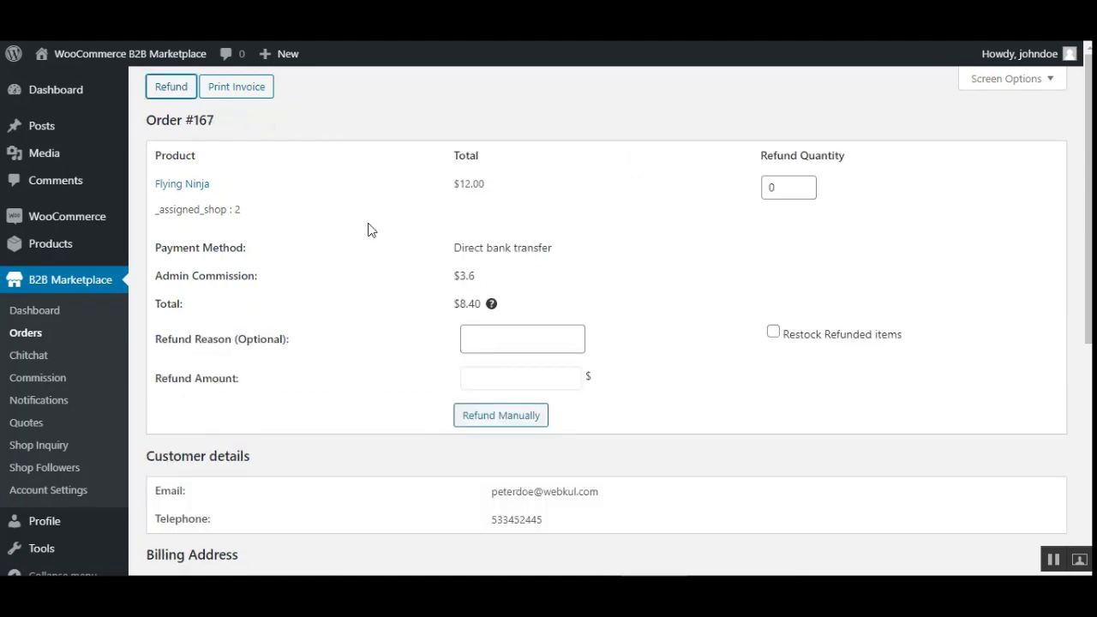
click(514, 341)
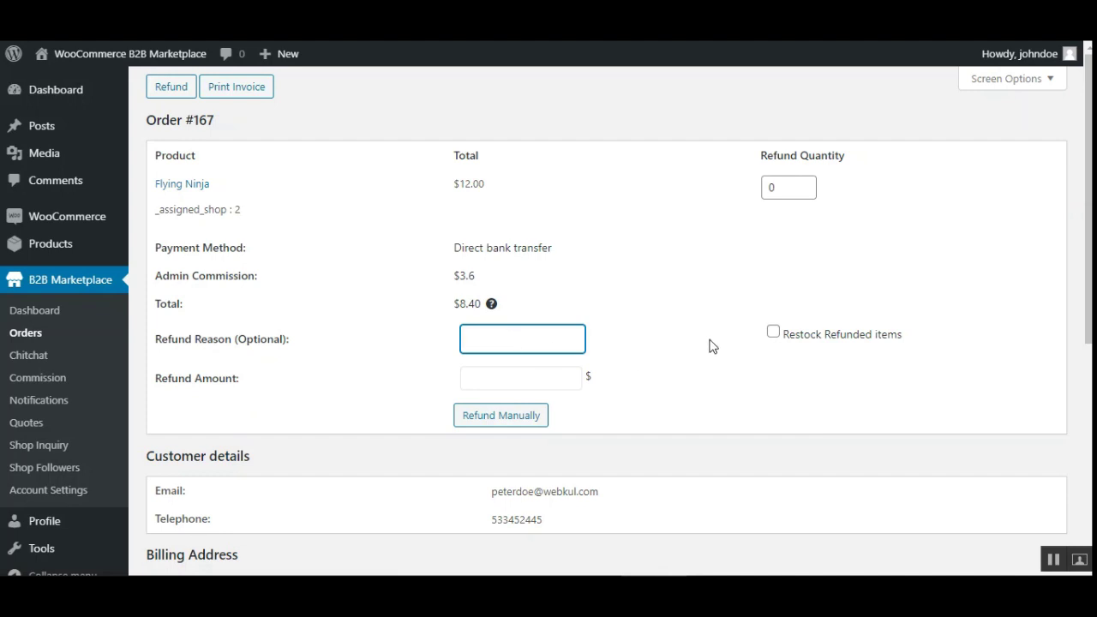
click(493, 385)
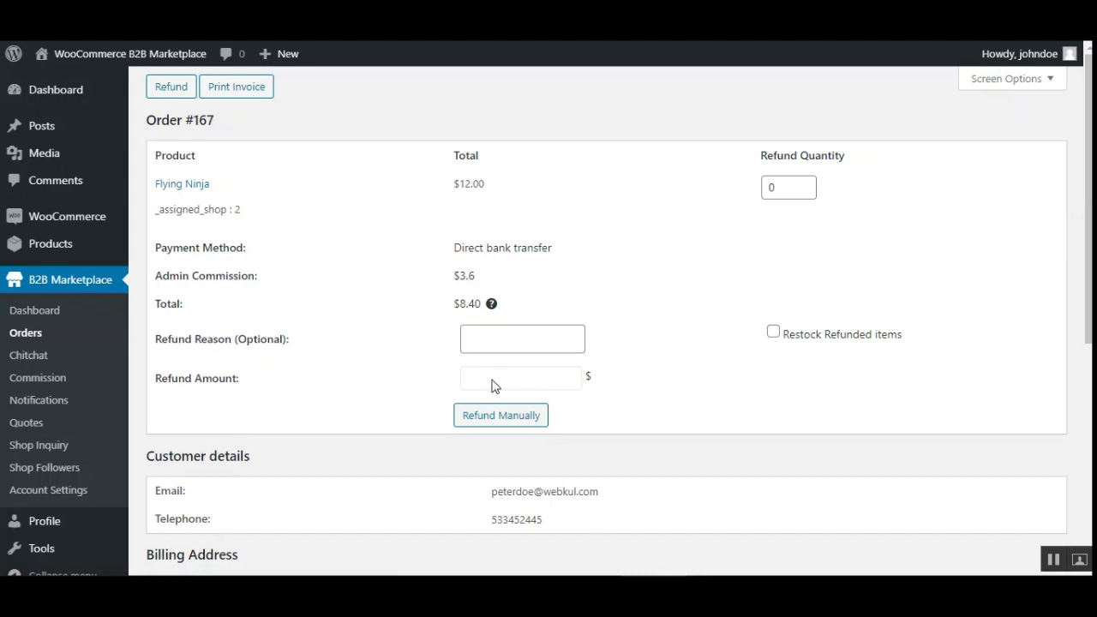
click(494, 346)
text(jtdtddtdttdtdt)
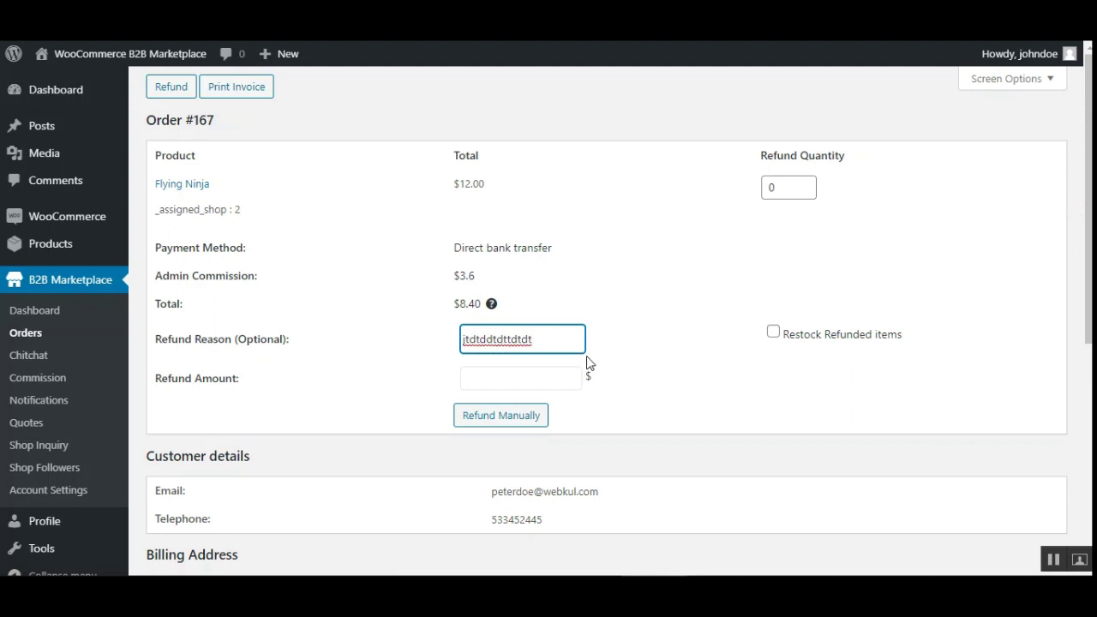
click(526, 382)
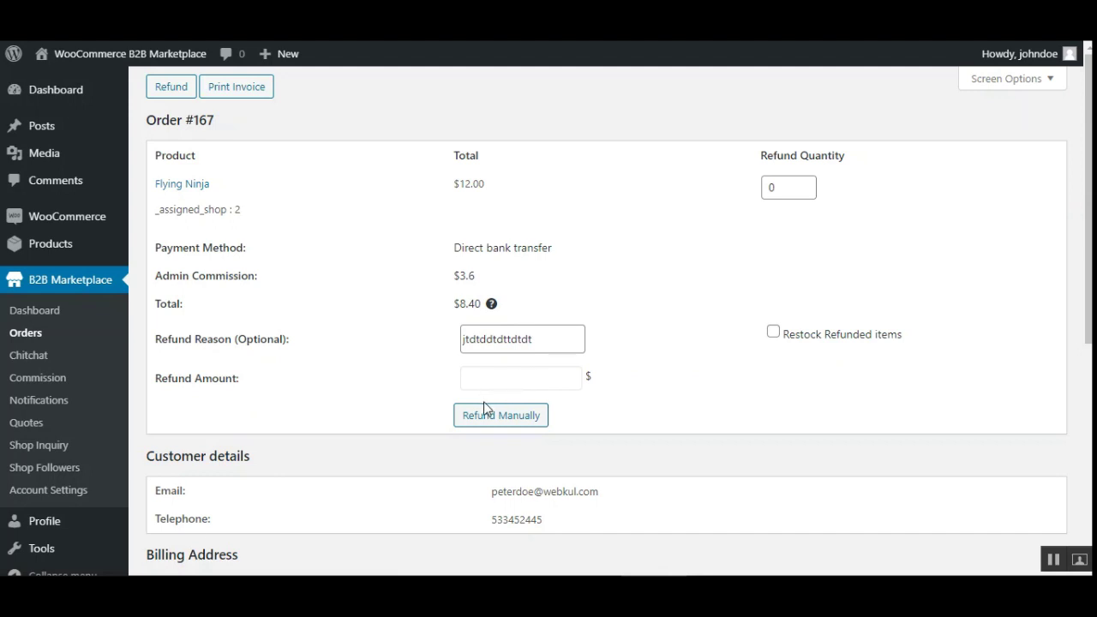
Set the refund quantity of Flying Ninja to 1 and check the refund amount without submitting the refund.
click(791, 188)
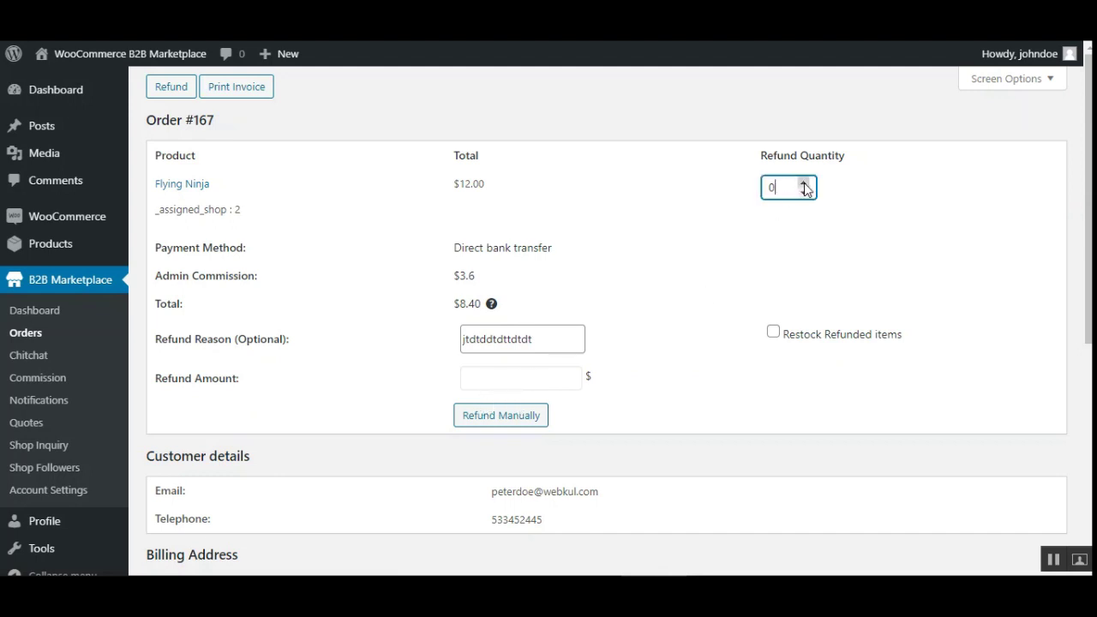
click(803, 182)
drag(179, 378, 227, 380)
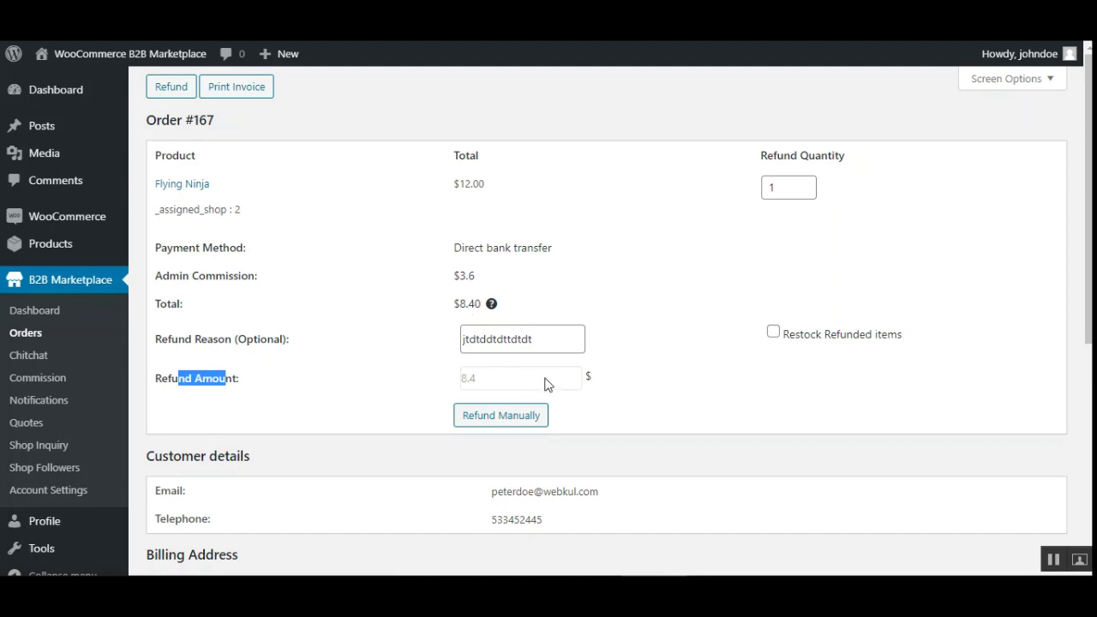
click(804, 188)
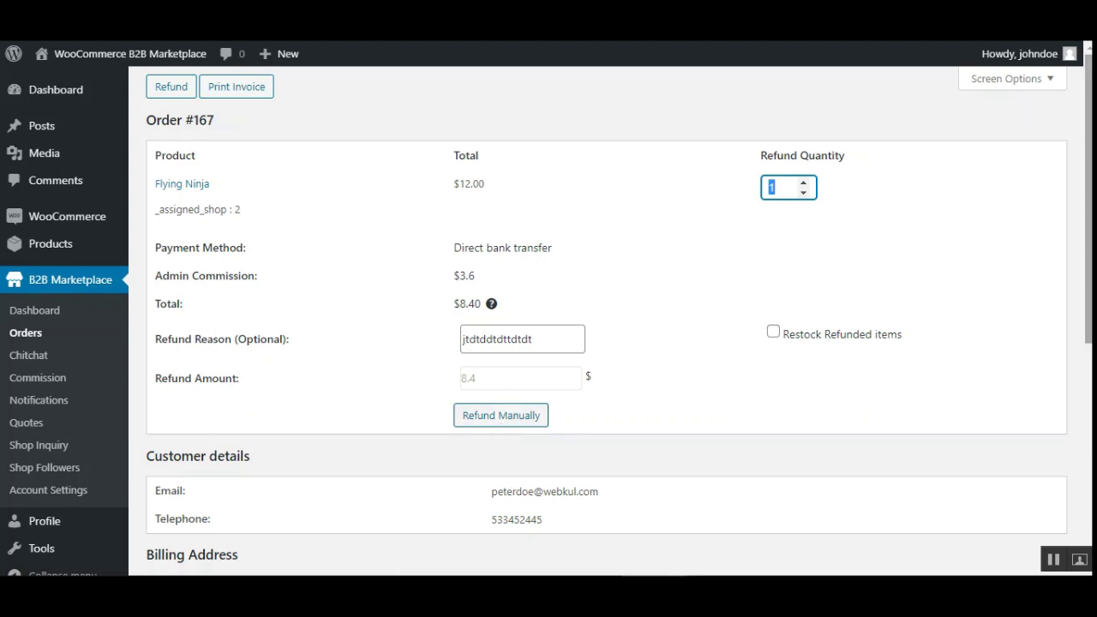
scroll(836, 378, down, 2)
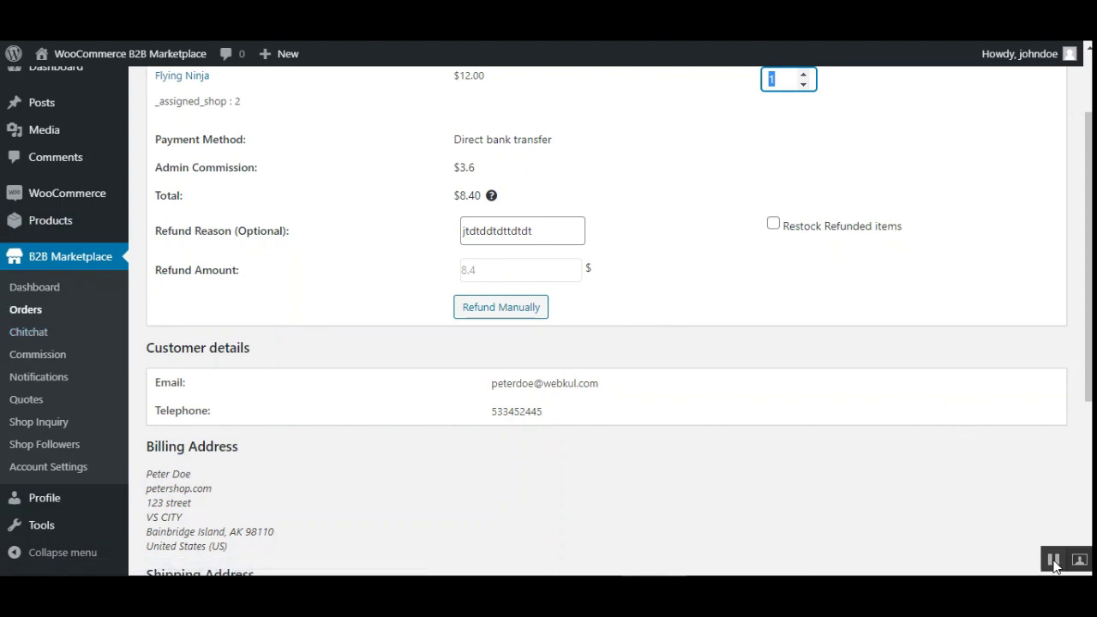
Open the Shop Inquiry list, select both inquiries and inspect the available bulk actions without applying one.
click(58, 431)
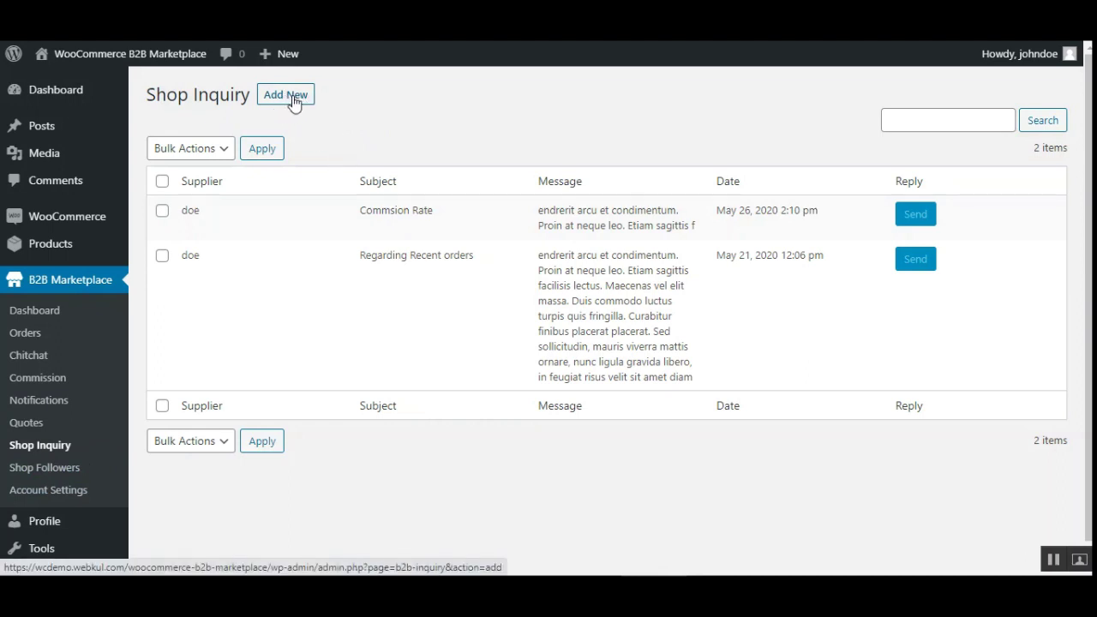
click(220, 152)
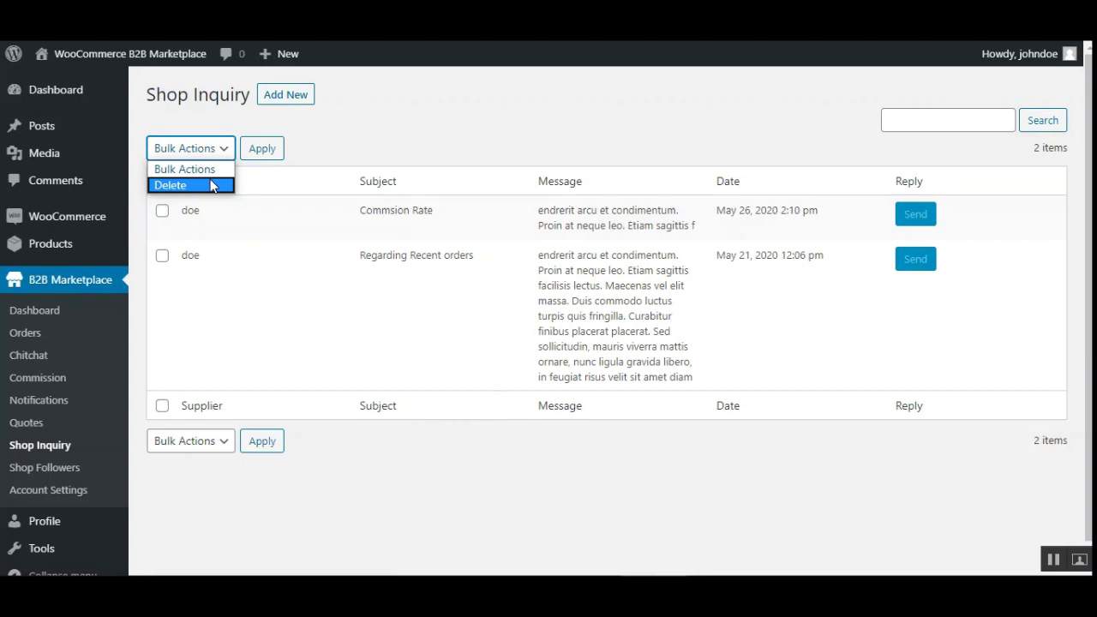
click(162, 213)
click(162, 211)
click(162, 257)
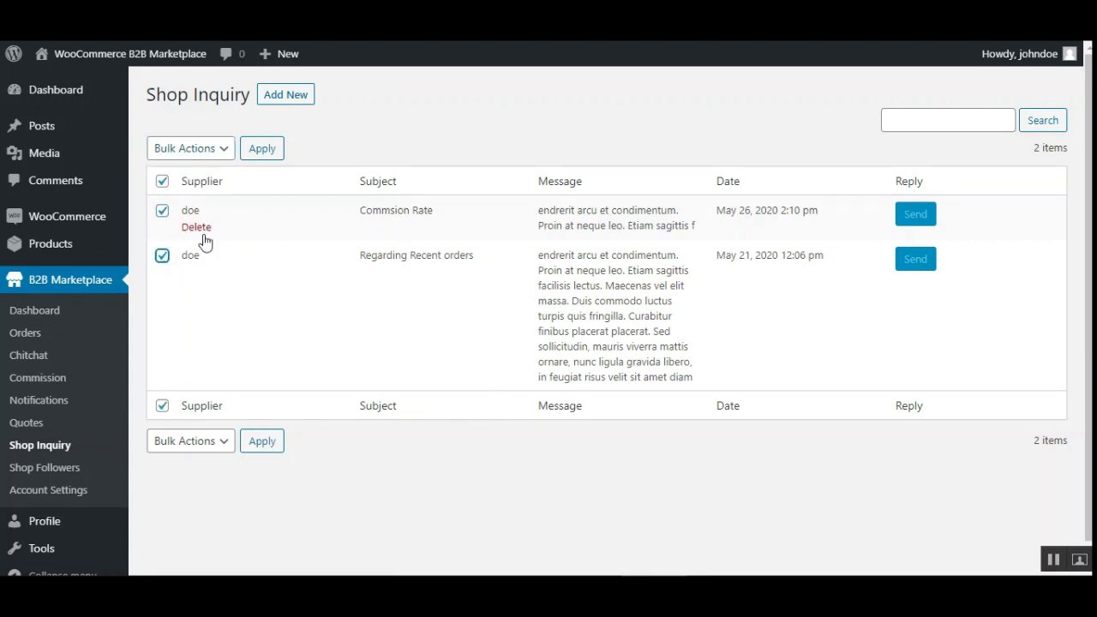
click(198, 146)
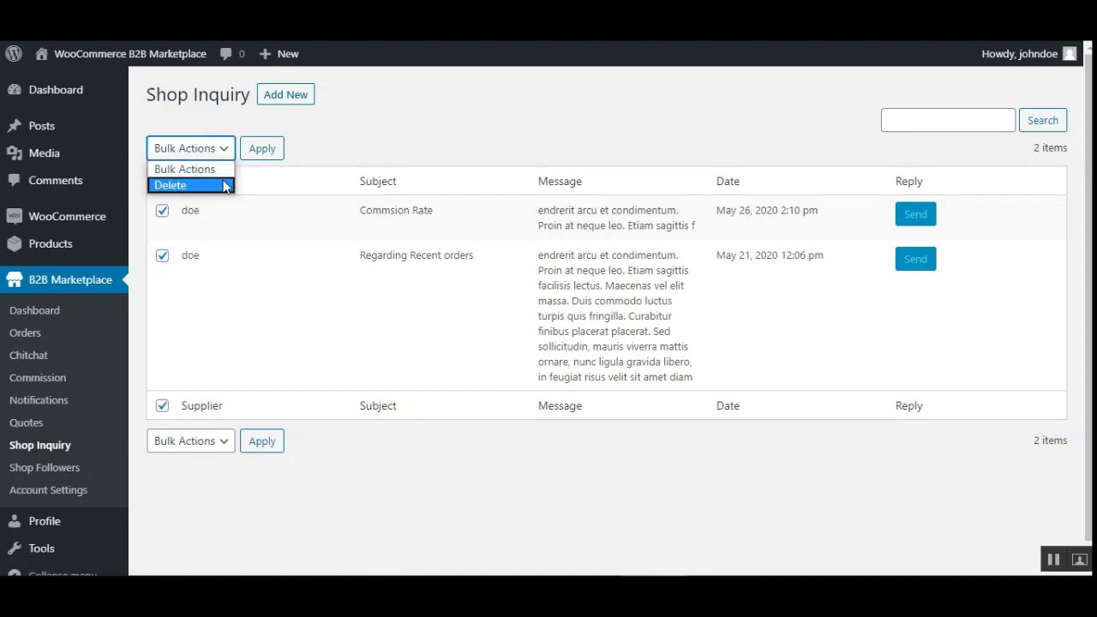
click(411, 117)
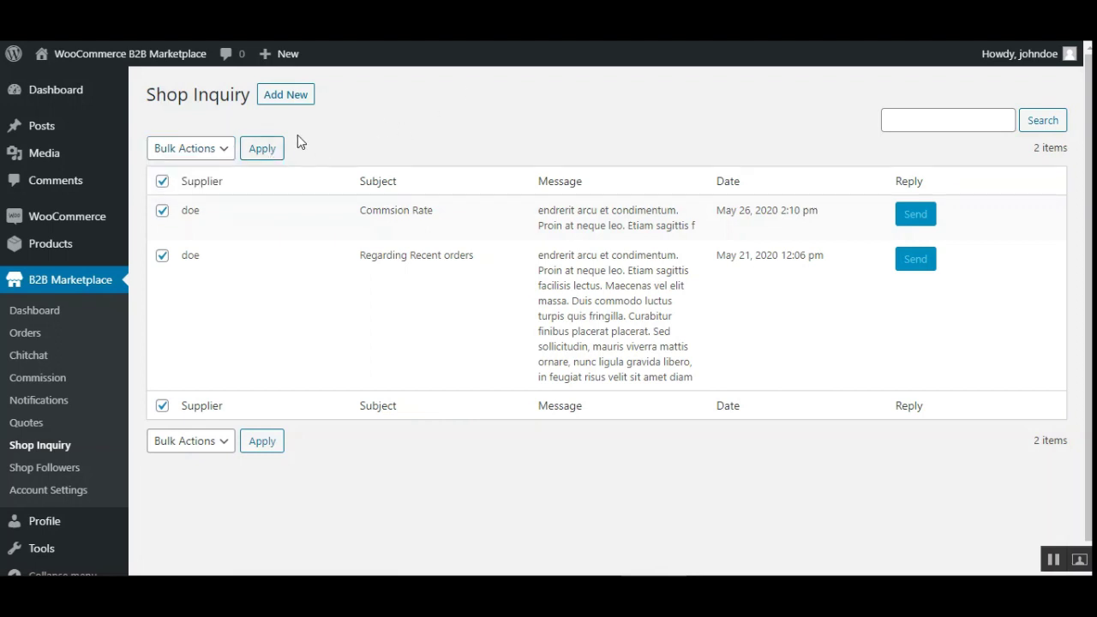
Open a new inquiry form, inspect its Subject and Message fields, and return to the inquiry list without submitting.
click(289, 96)
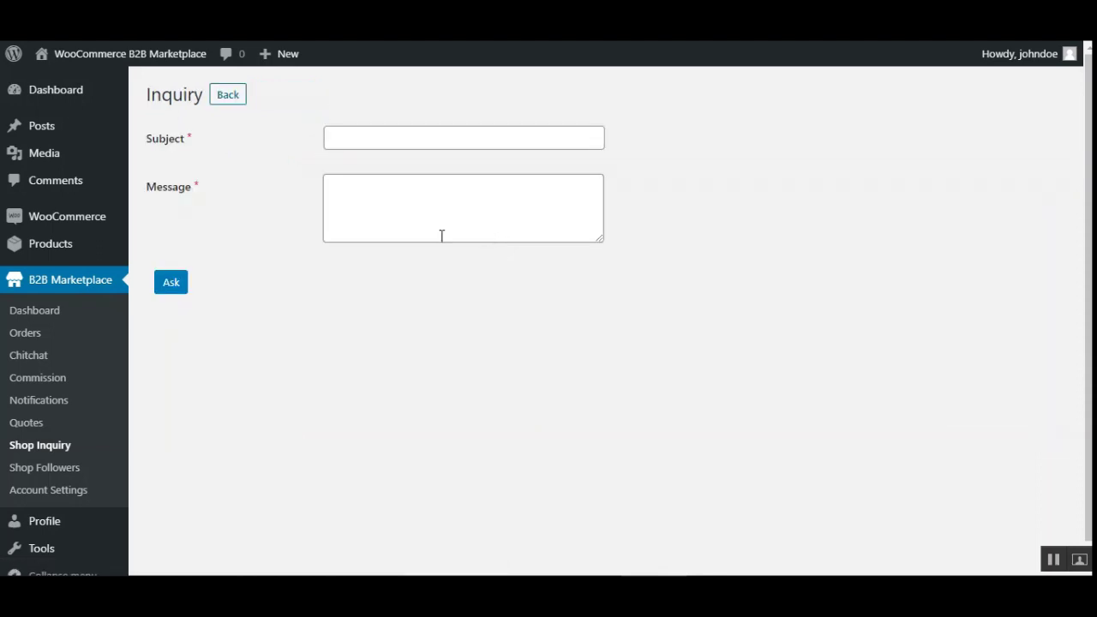
click(382, 133)
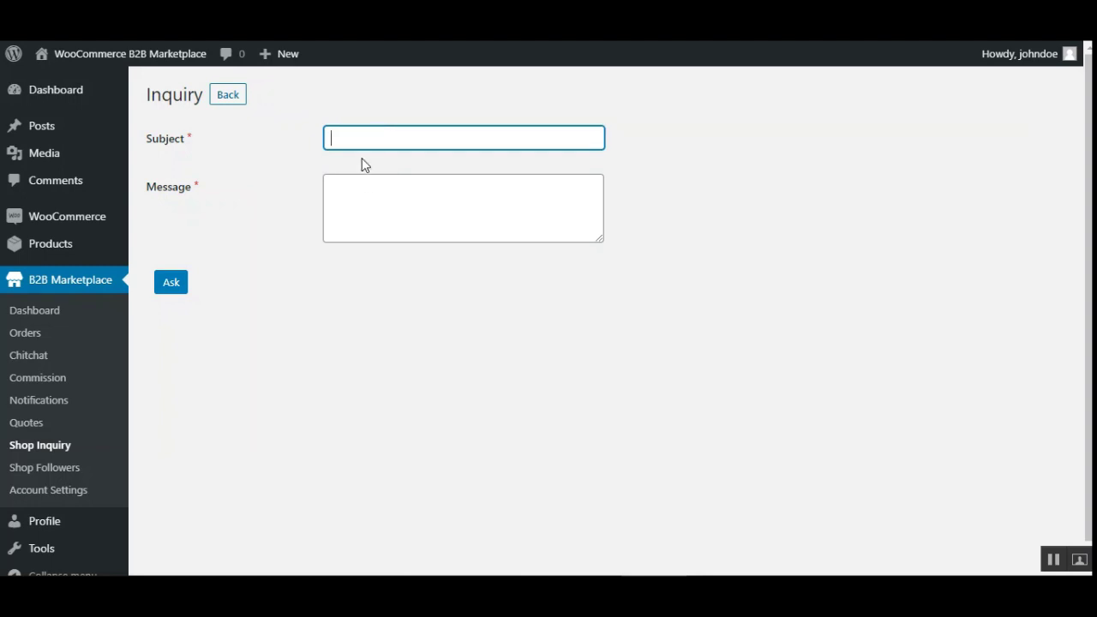
click(366, 189)
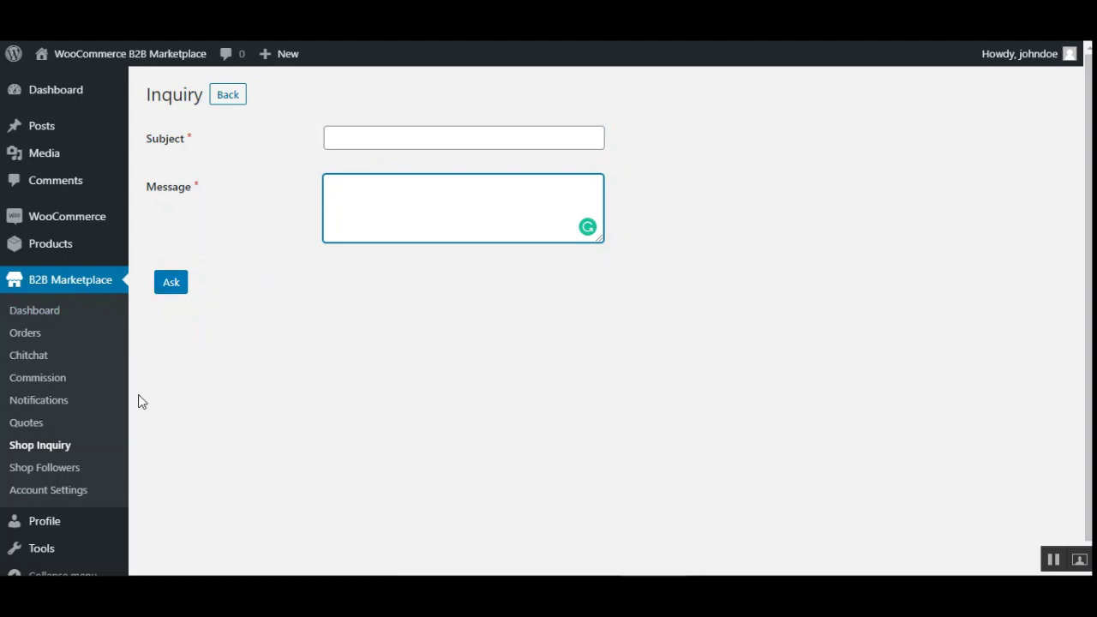
click(49, 449)
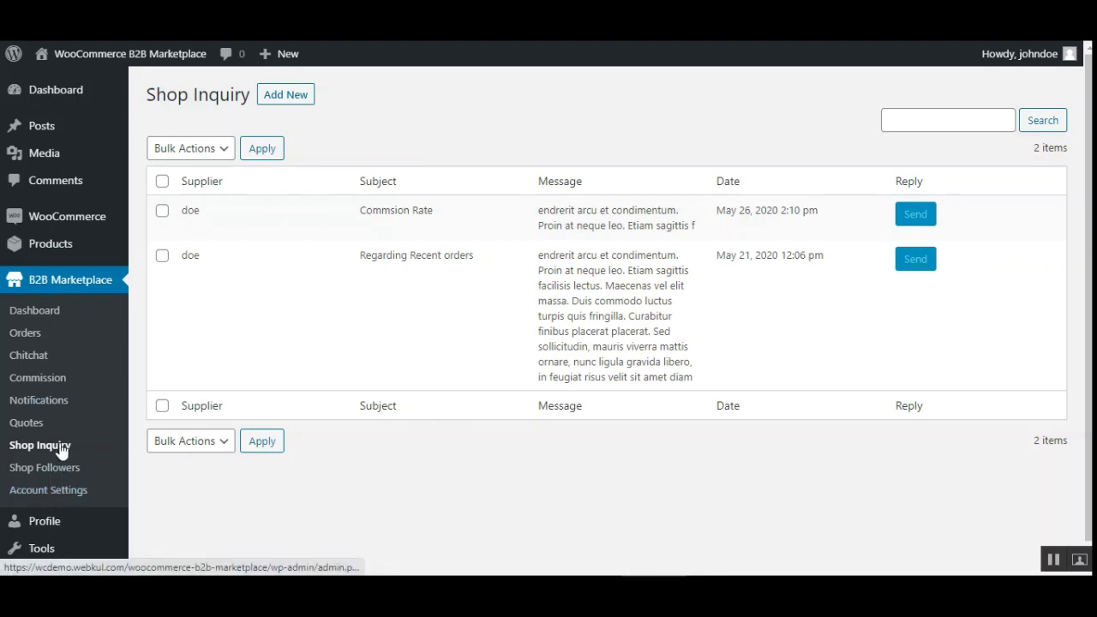
Review the Shop Followers list and inspect the notification form for the first follower, closing it unsent.
click(38, 476)
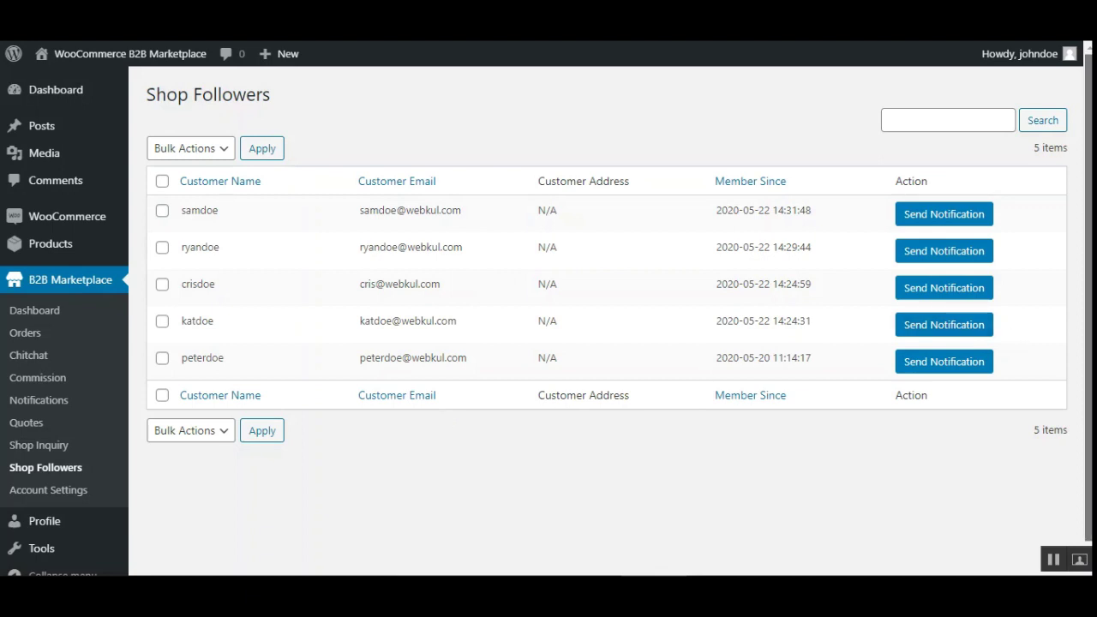
scroll(549, 314, down, 1)
scroll(549, 315, up, 1)
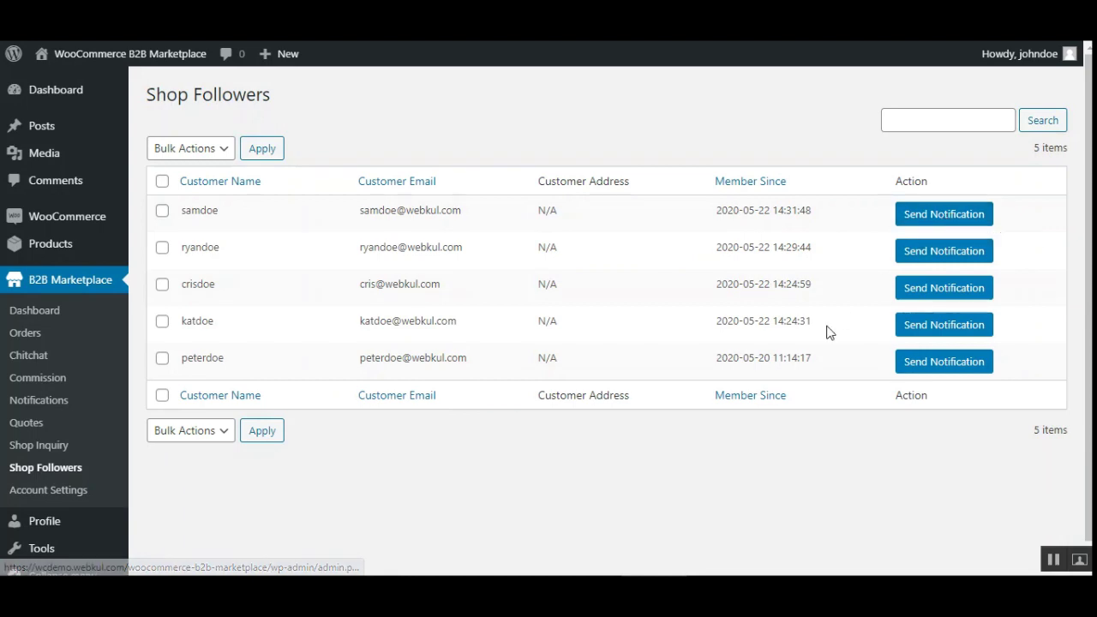
click(939, 215)
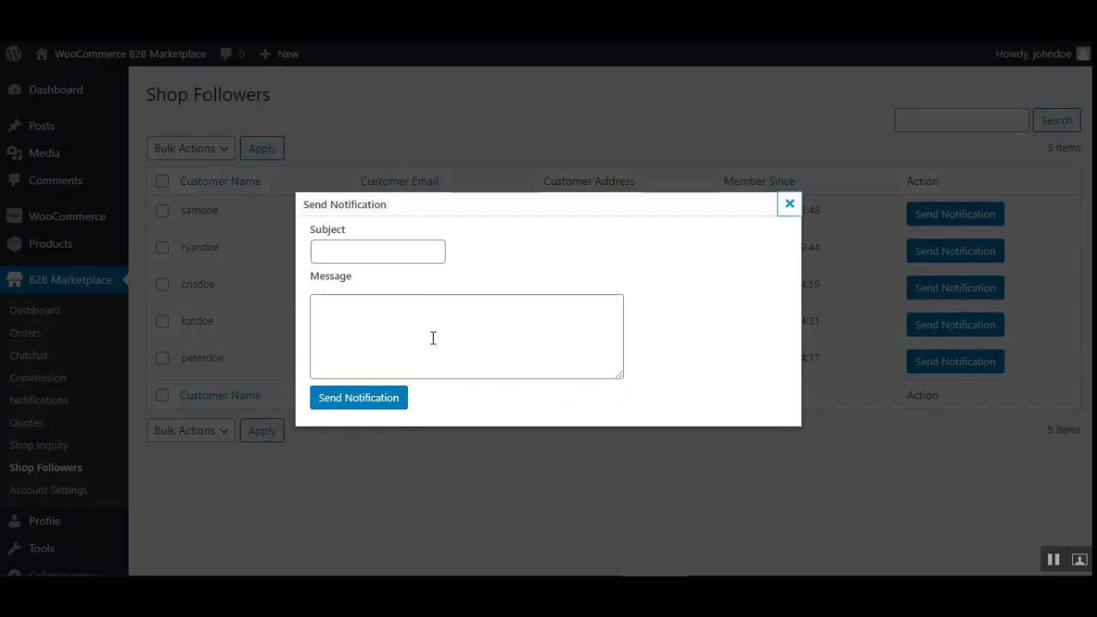
click(387, 343)
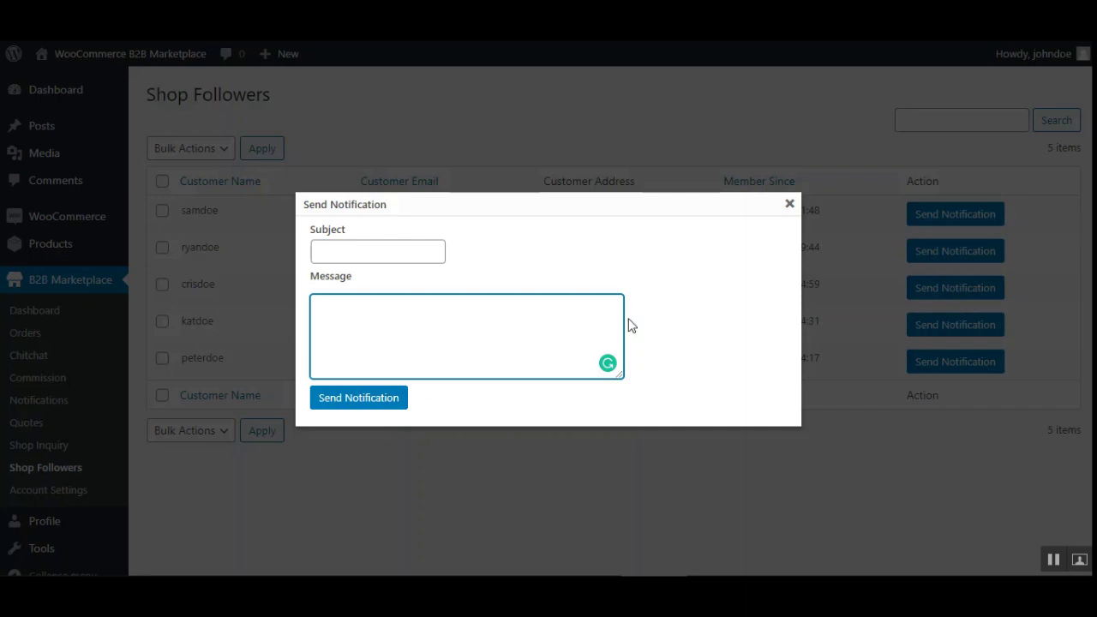
click(790, 204)
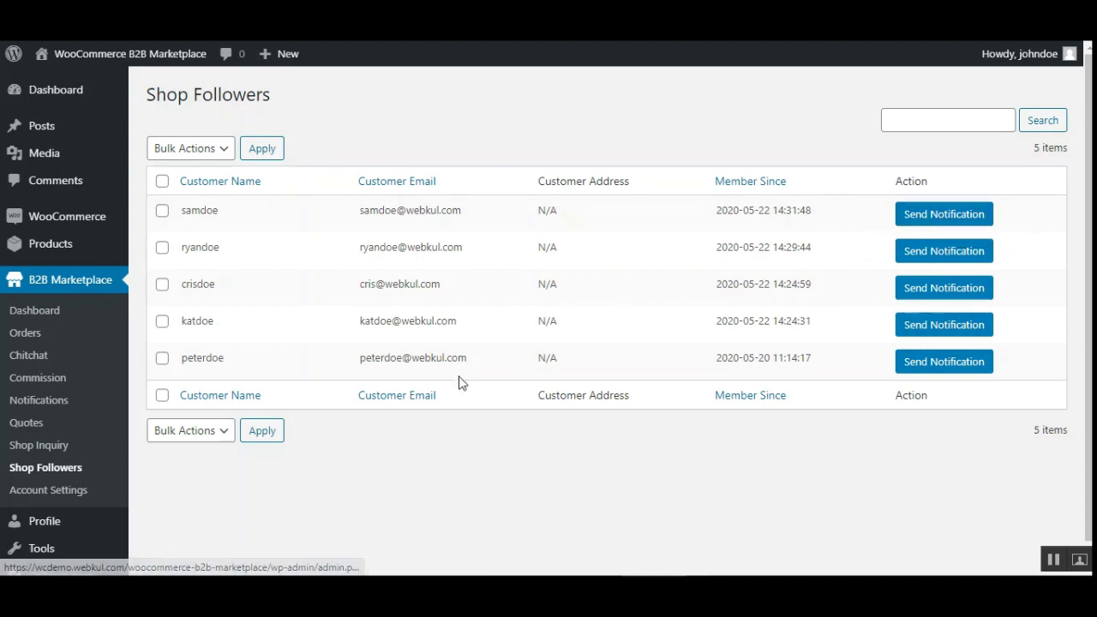
Send the first follower a notification with subject "kyfiyfhg" and message "ncggchchg".
click(941, 214)
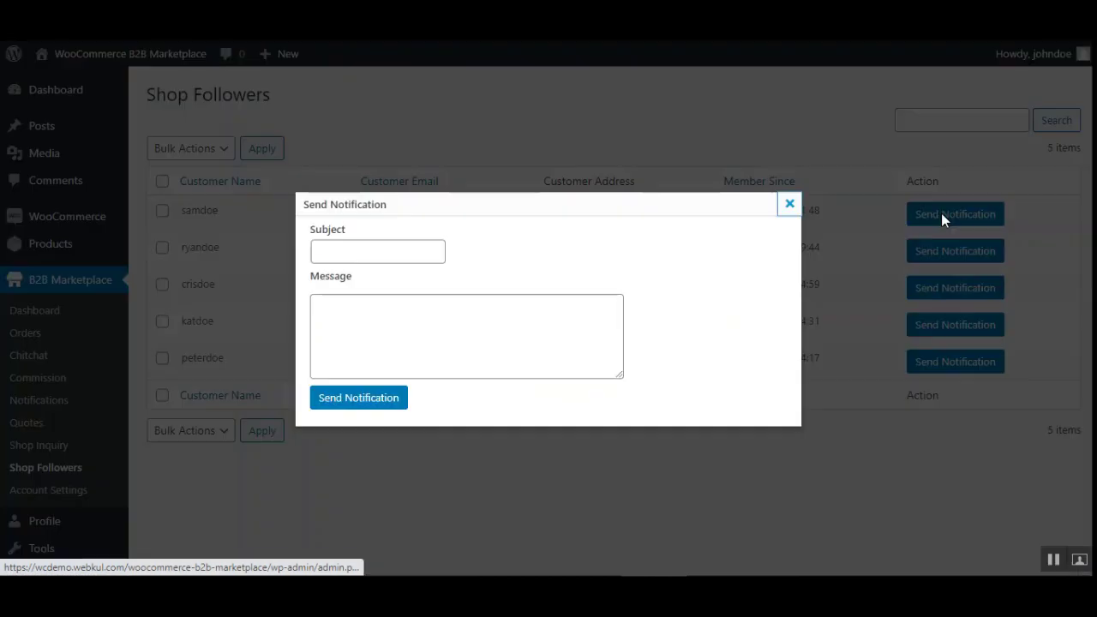
click(367, 249)
text(ky)
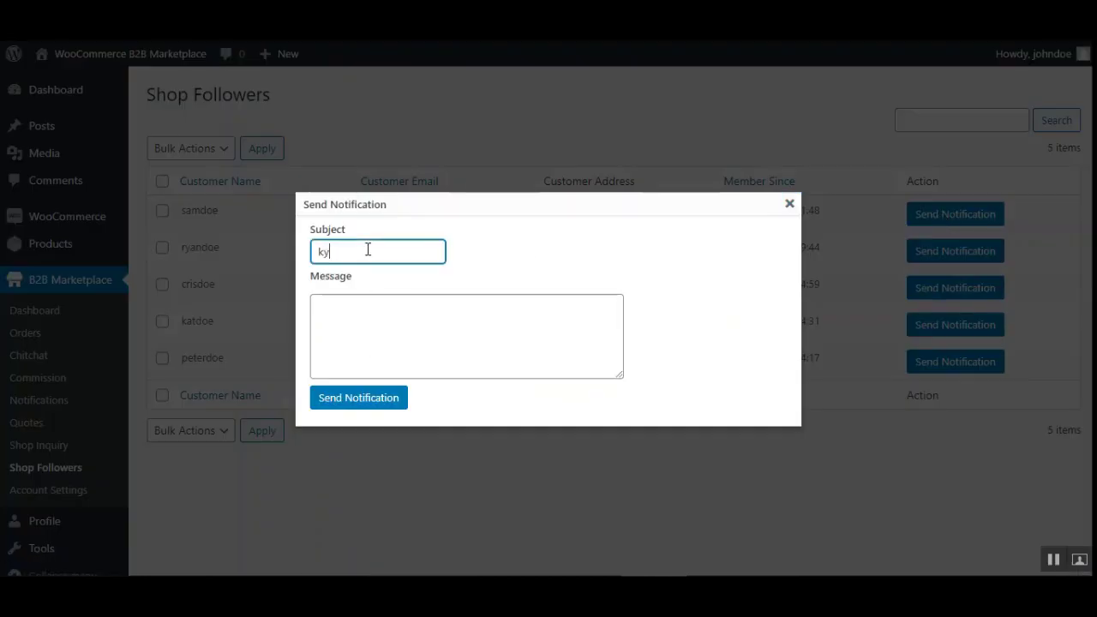
text(fiyfhg)
click(341, 351)
text(ncggchchg)
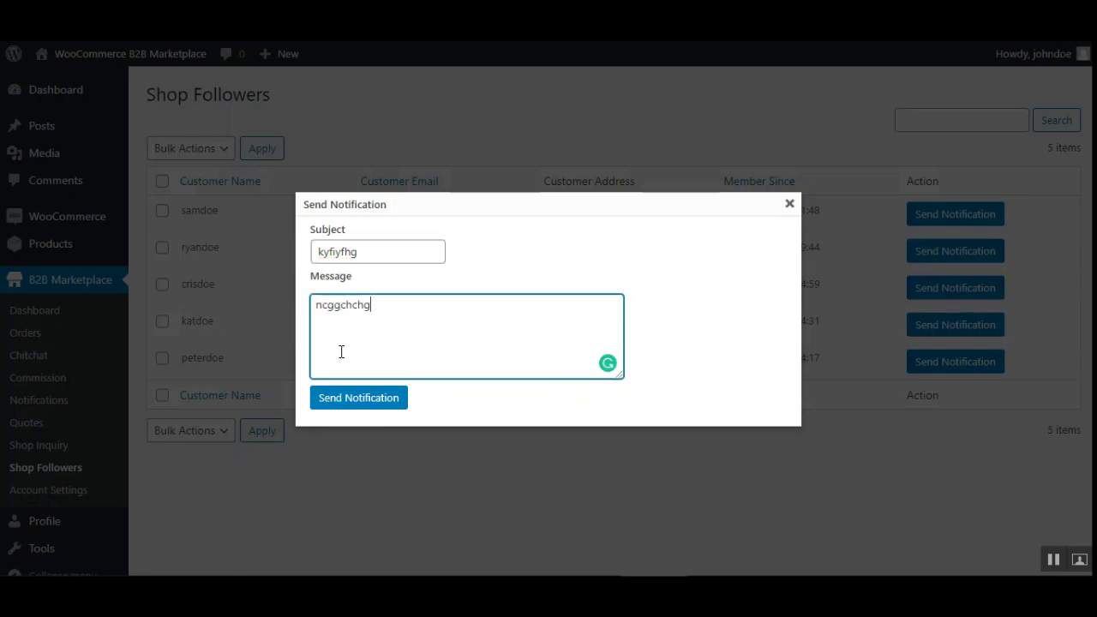
click(350, 400)
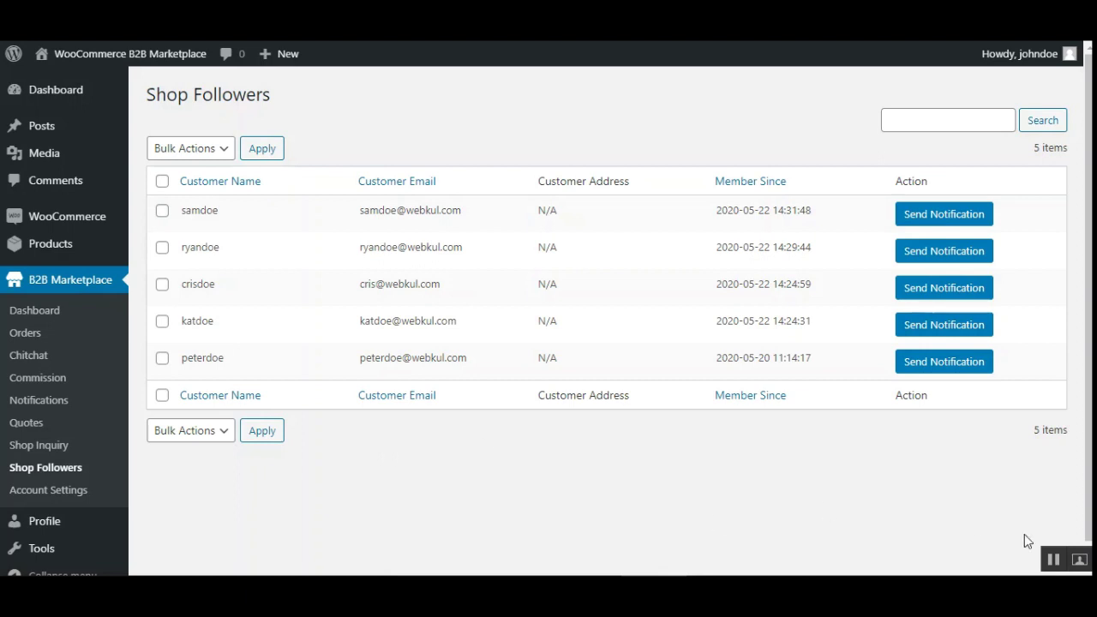
Review the Happy Ninja 1 product page in the storefront and expand More information to examine the supplier's rating, response time and ordering options.
click(1054, 558)
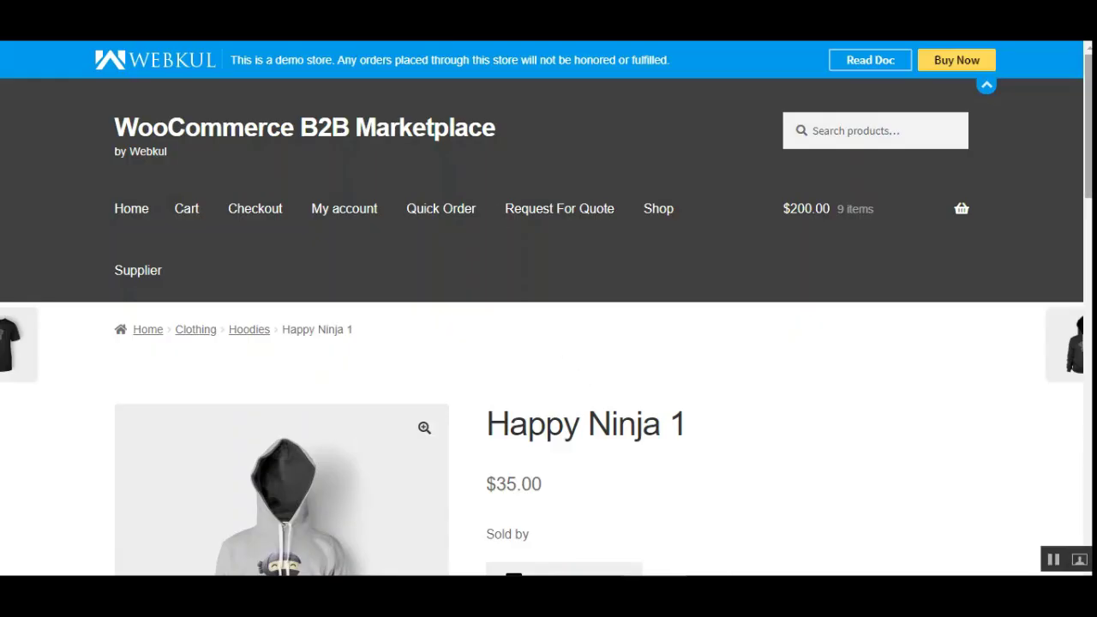
scroll(549, 326, down, 3)
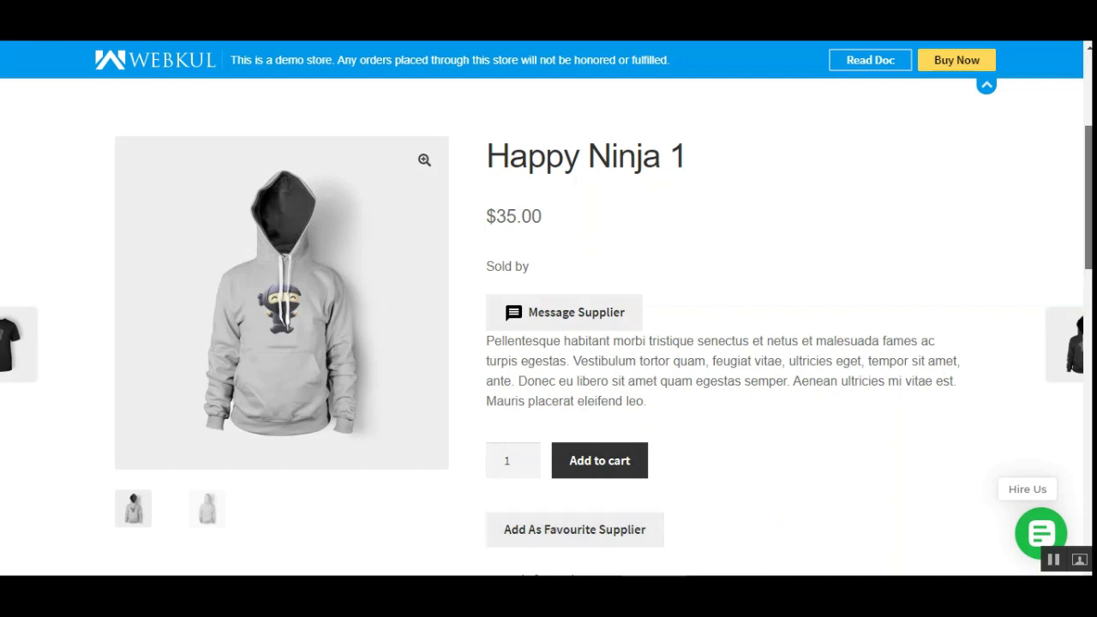
drag(1089, 207, 1089, 253)
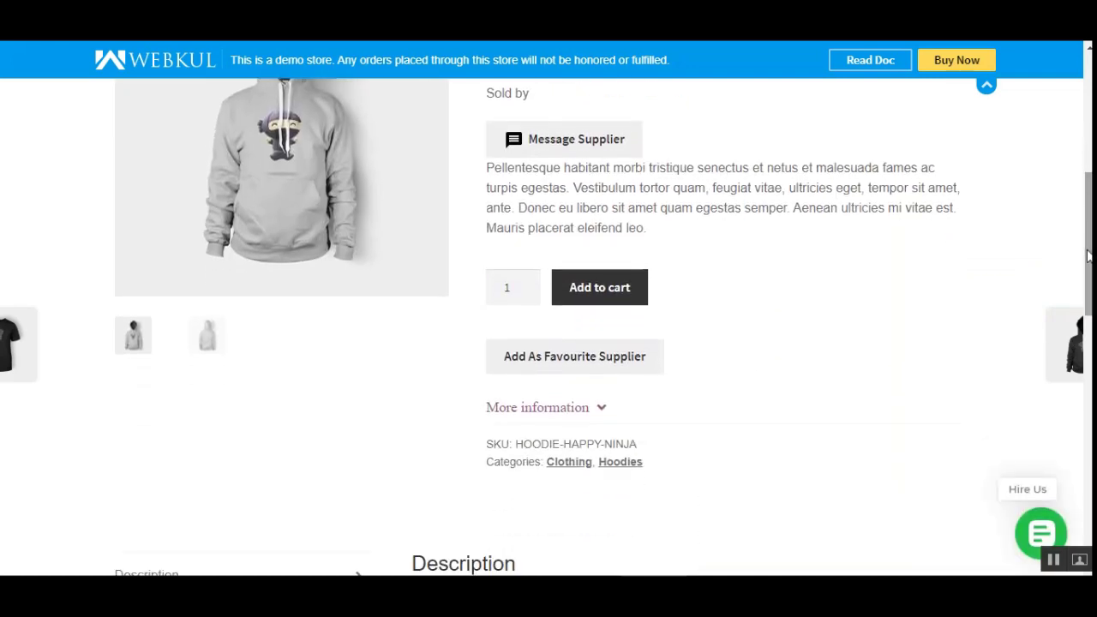
click(602, 411)
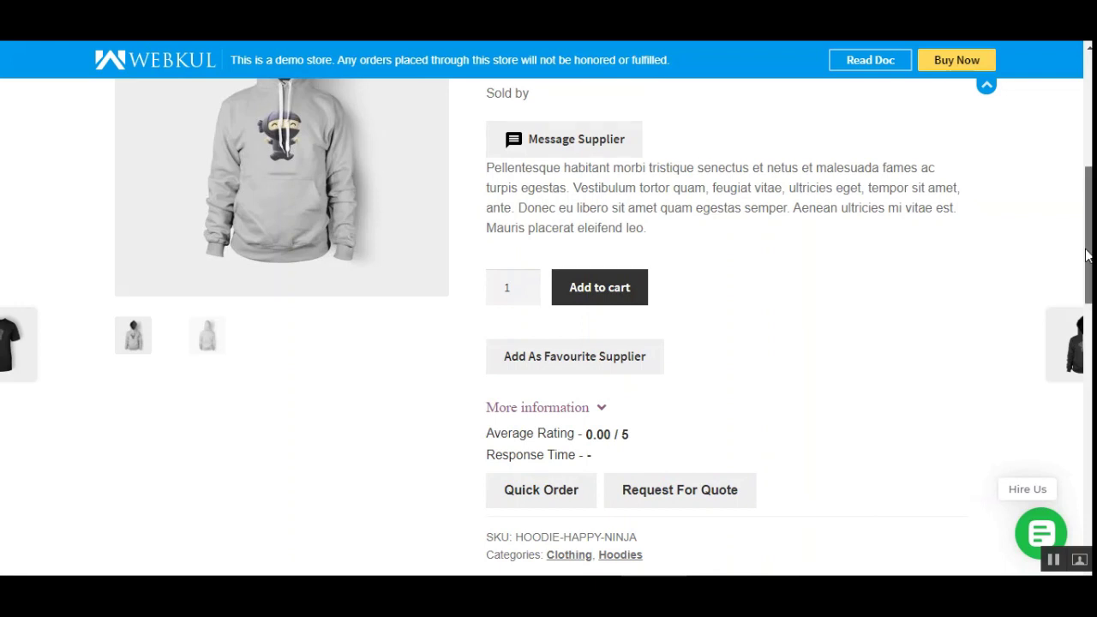
drag(1087, 256, 1087, 285)
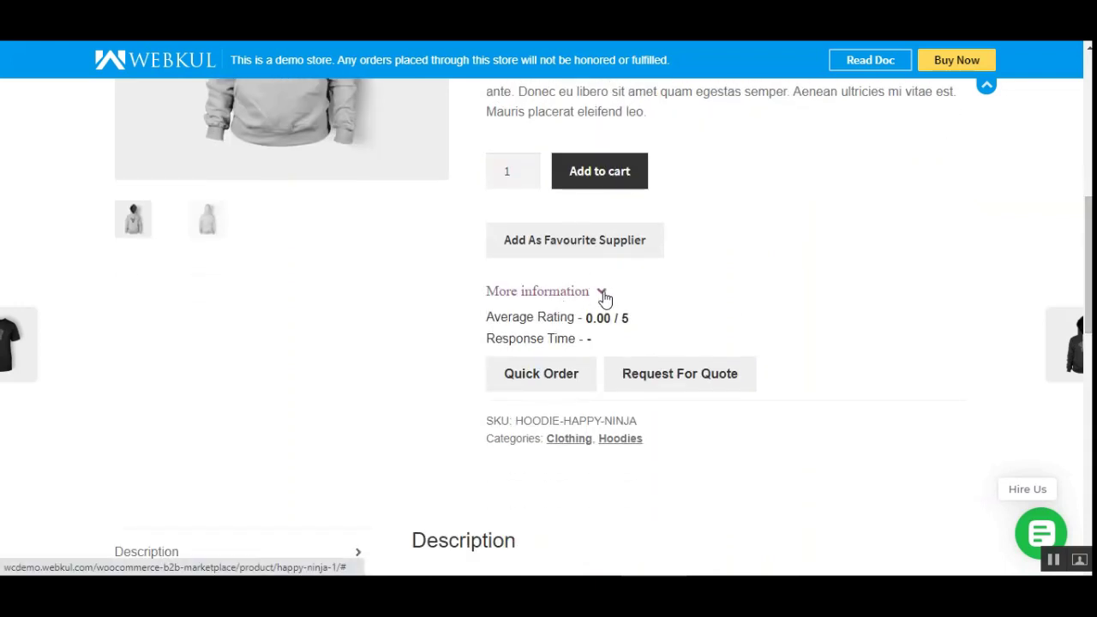
click(710, 395)
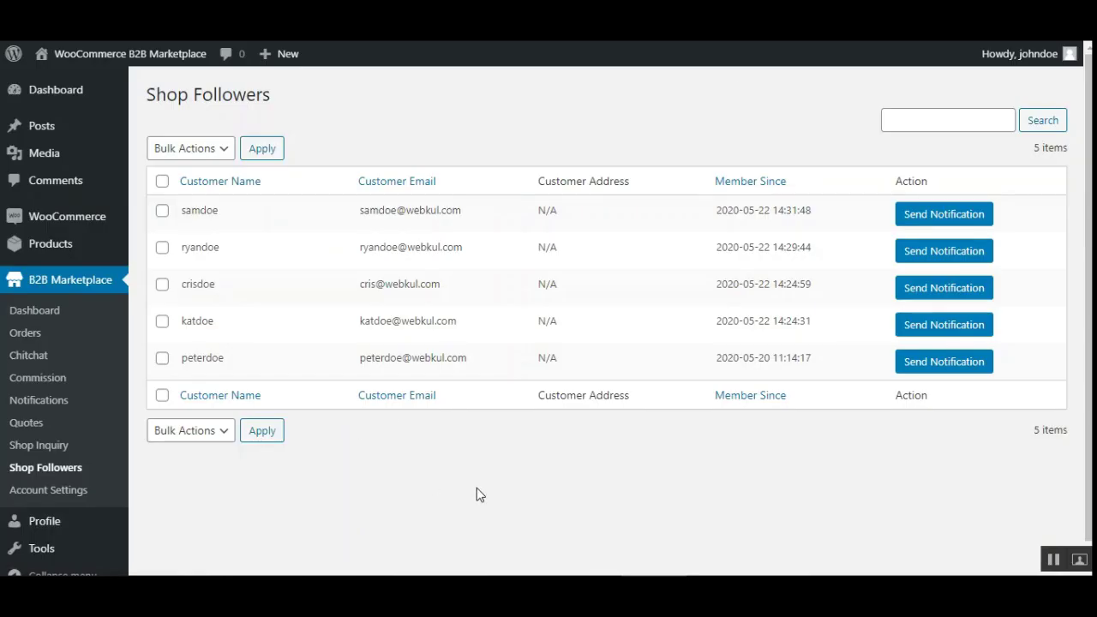
Open the supplier's Account Settings and review the General section's user profile, shop logo, banner, name, slug and tagline.
click(38, 490)
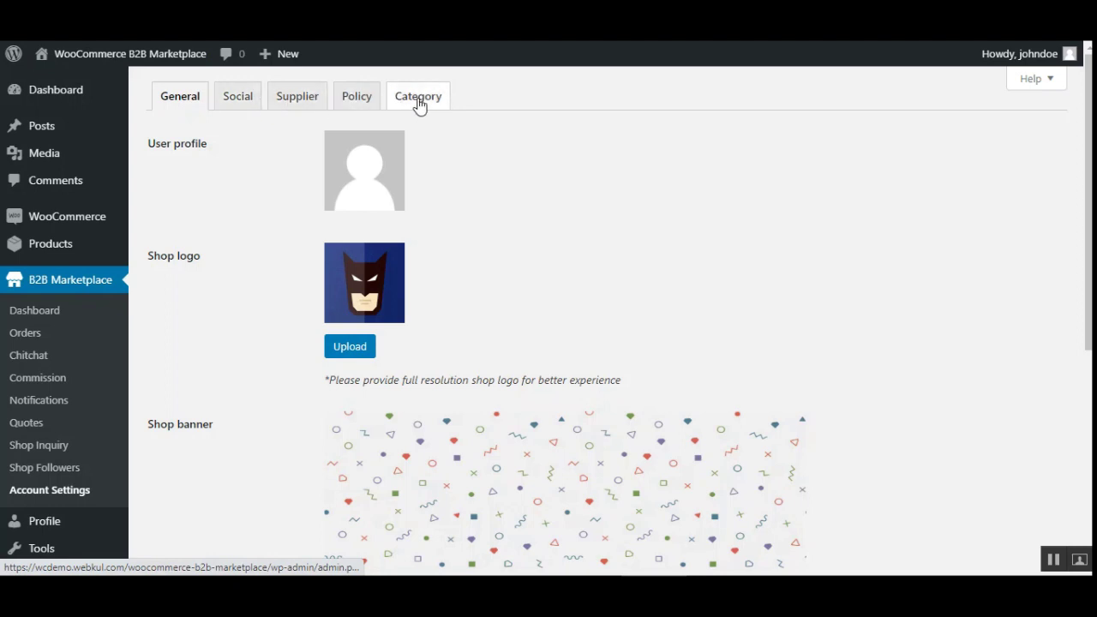
scroll(362, 252, down, 1)
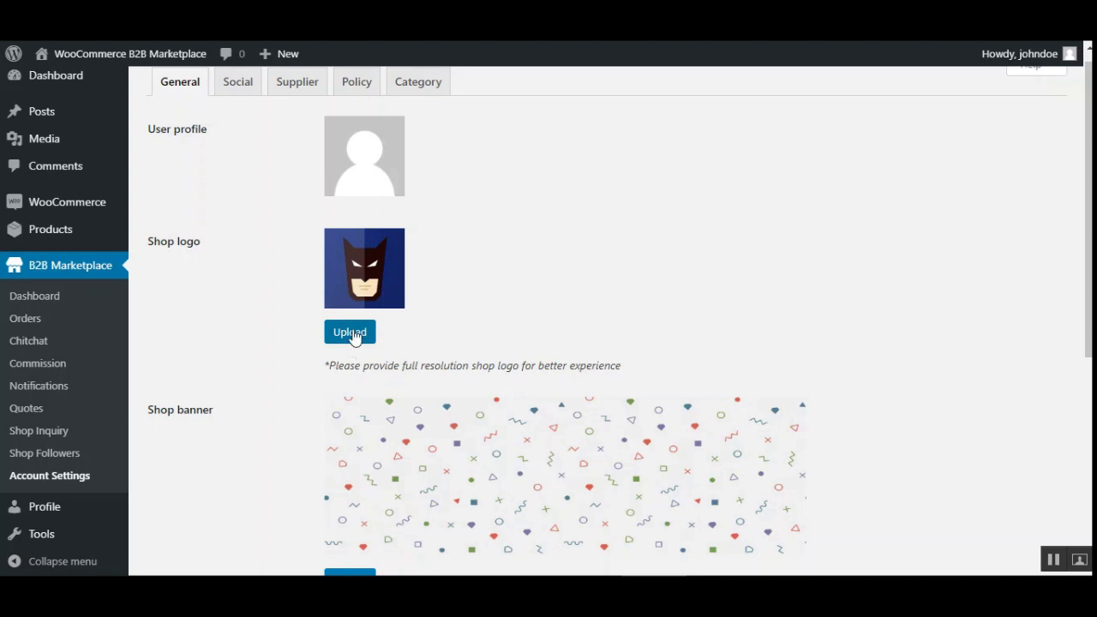
scroll(549, 317, down, 2)
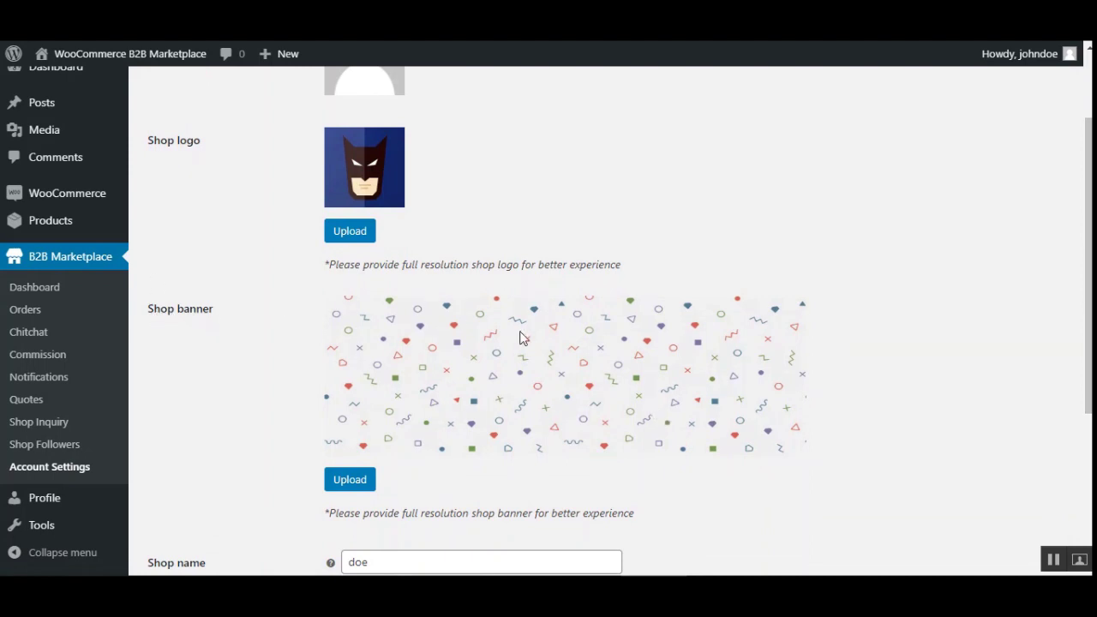
scroll(415, 295, down, 4)
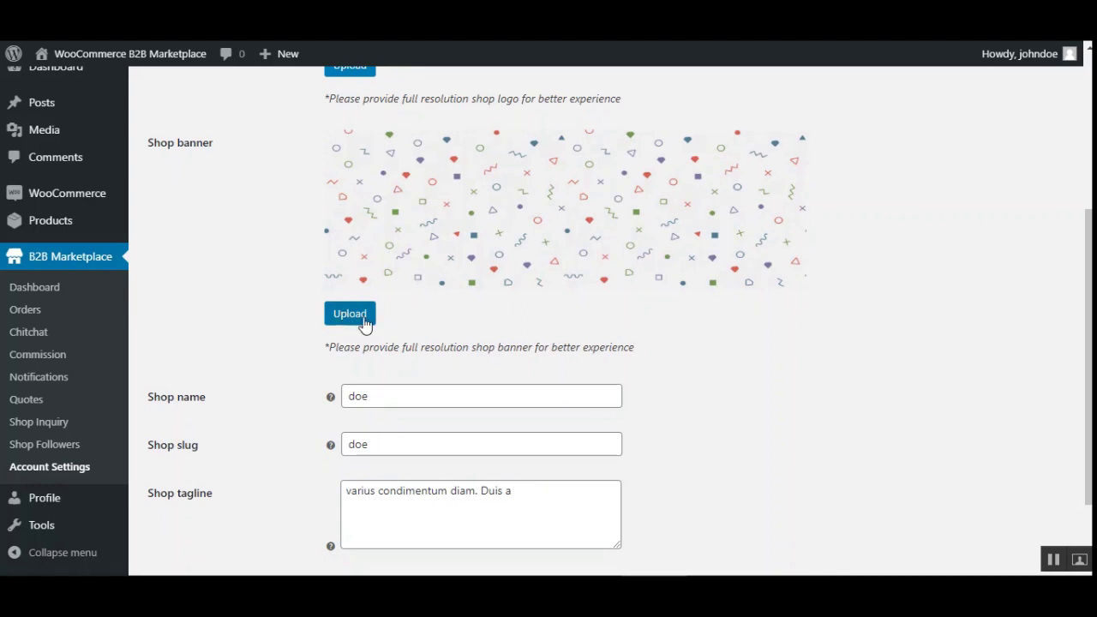
scroll(1089, 360, down, 3)
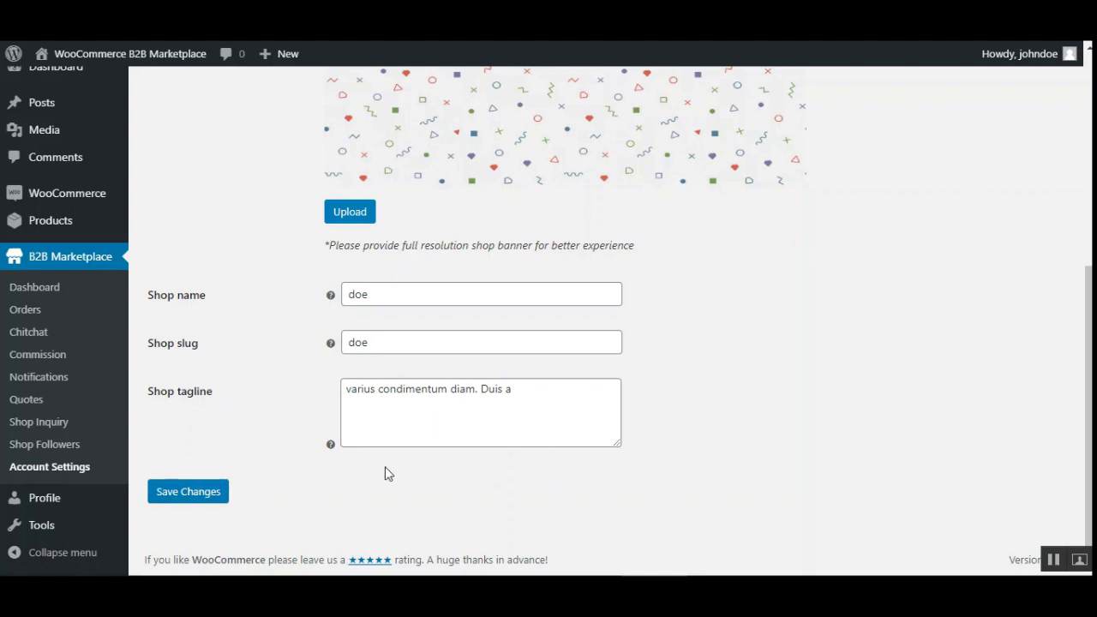
drag(1089, 406, 1089, 200)
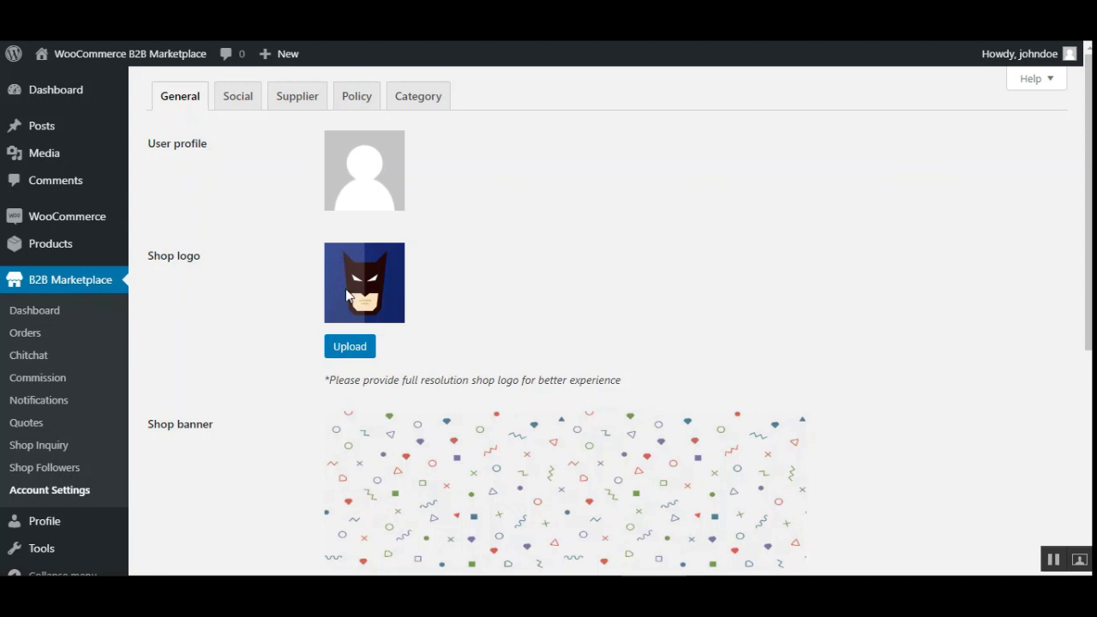
Open the Social section of the account settings and inspect the Company overview, Meta Keywords and Meta description fields.
click(237, 101)
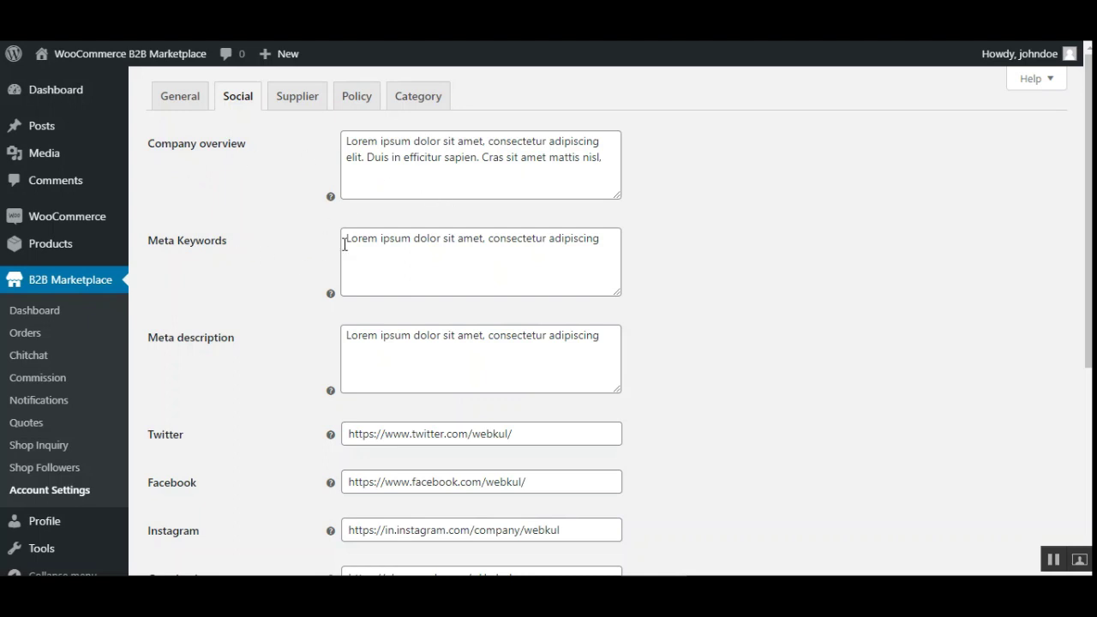
click(440, 256)
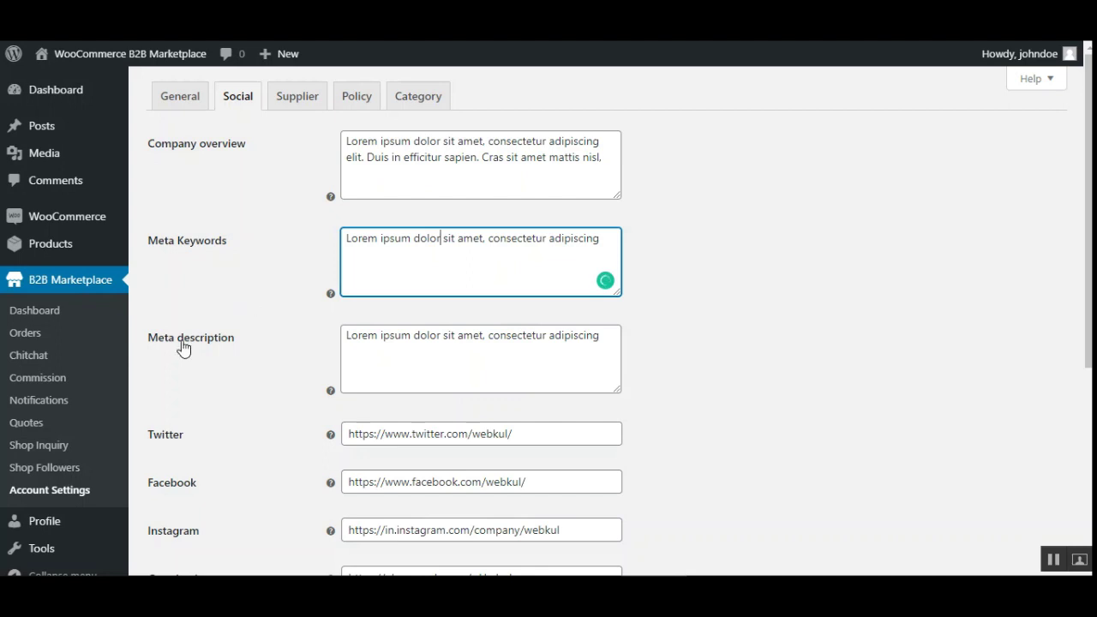
click(409, 343)
Inspect the social profile fields from Twitter to Pinterest ID and the Tax/VAT Number field, leaving them unedited.
scroll(317, 343, down, 1)
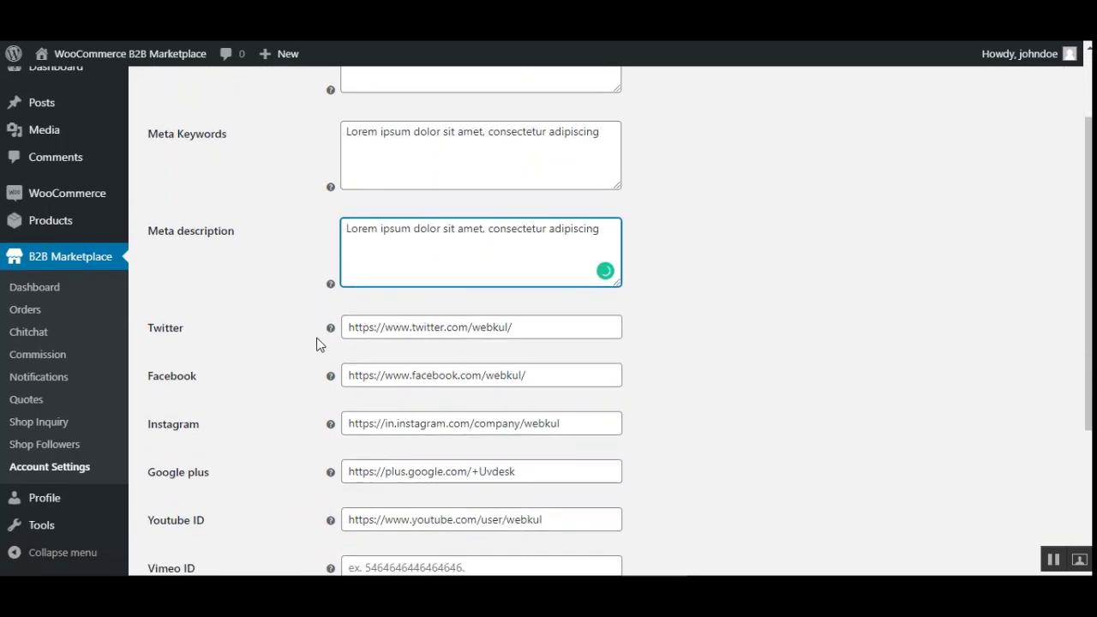
click(415, 330)
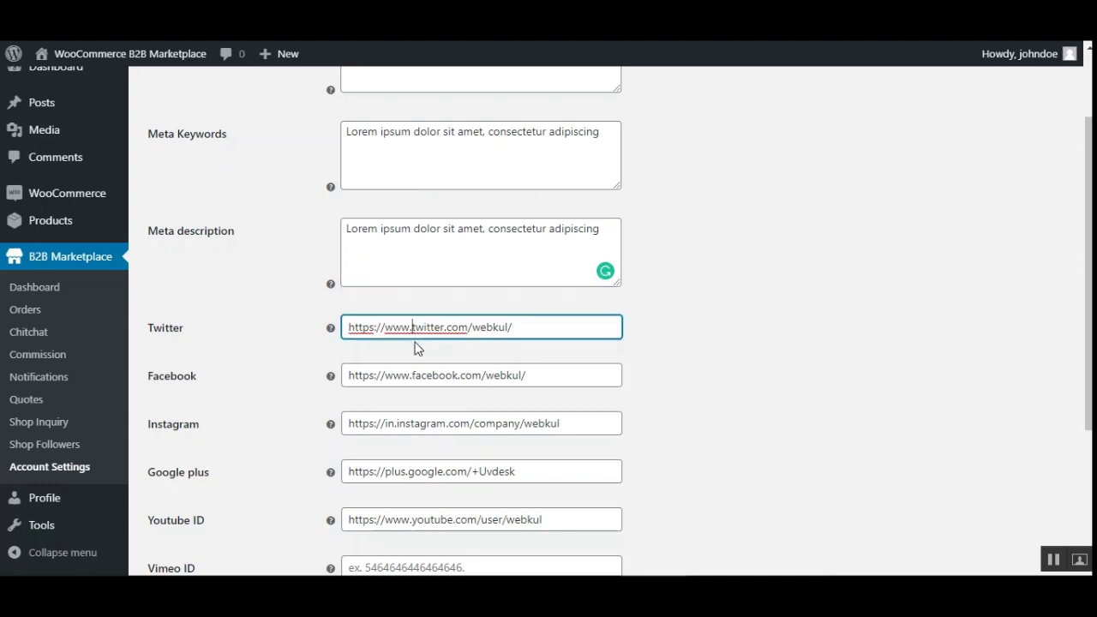
click(409, 375)
click(393, 423)
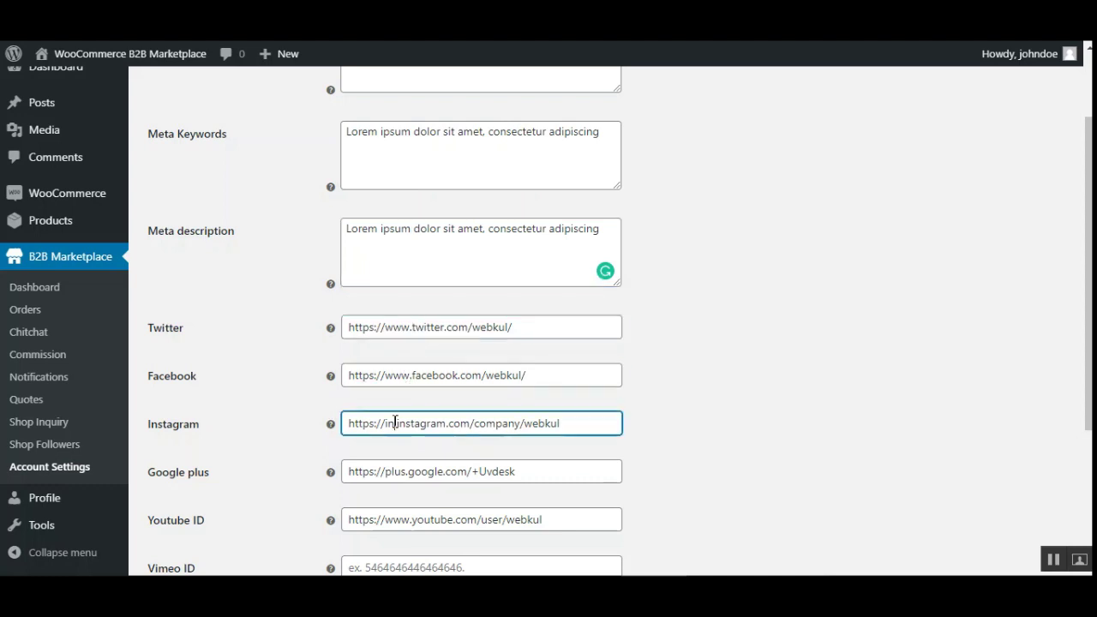
click(387, 471)
click(385, 520)
scroll(385, 530, down, 3)
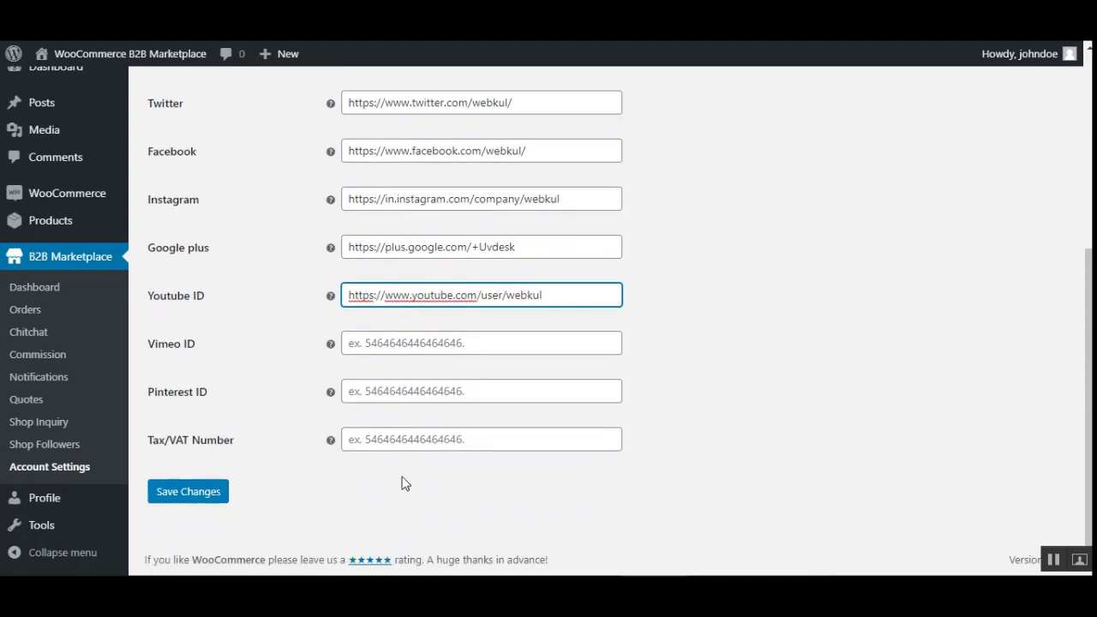
click(436, 343)
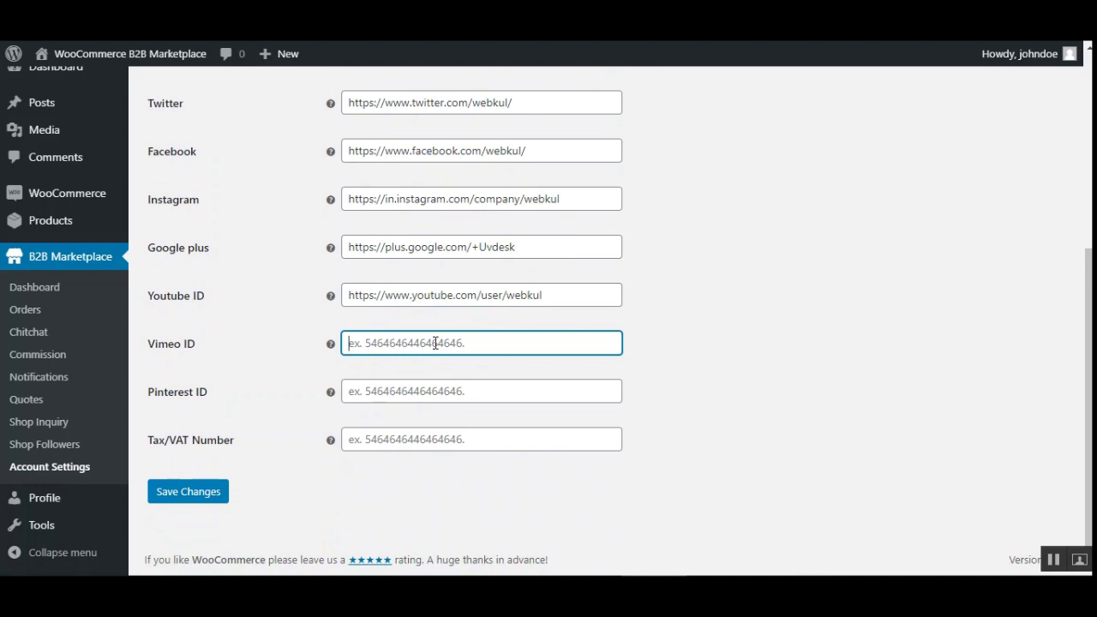
click(419, 390)
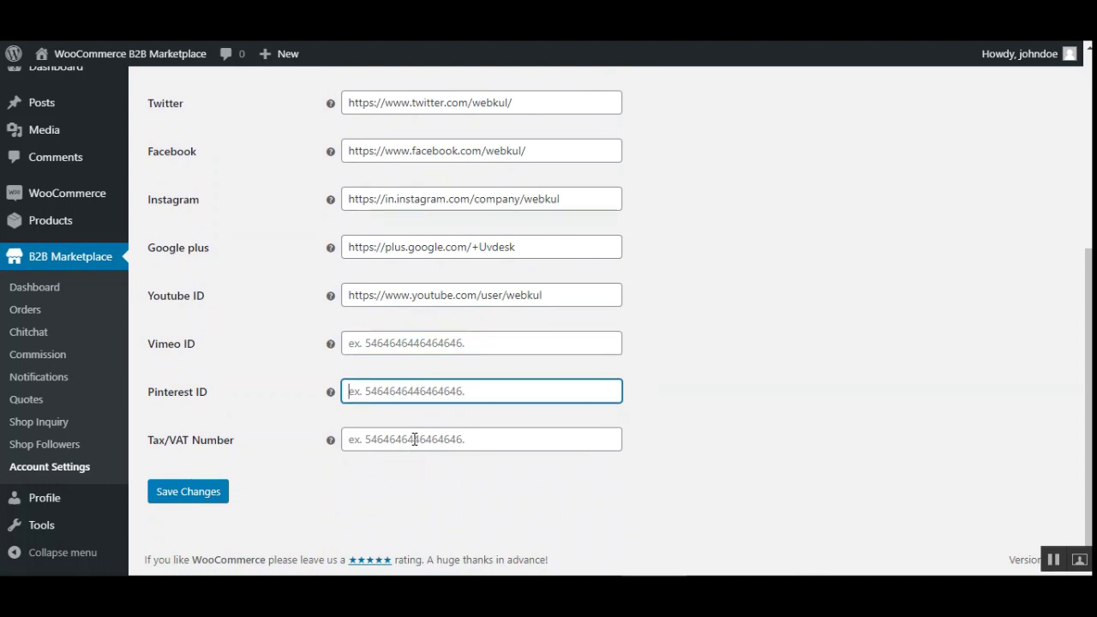
click(414, 439)
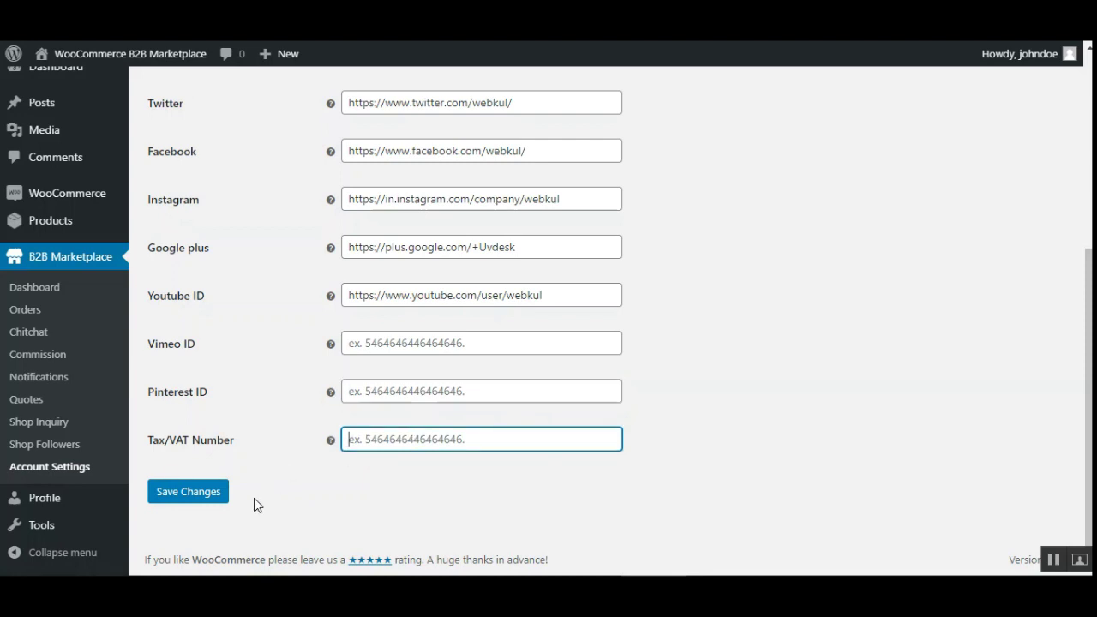
drag(1089, 418, 1088, 223)
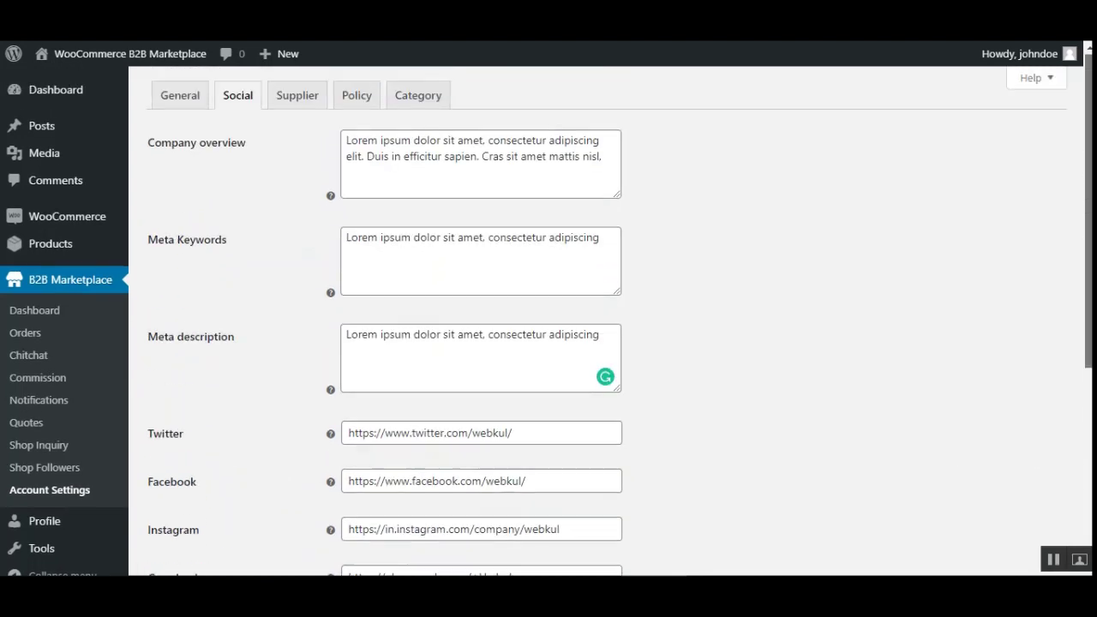
Open the Supplier section of the account settings and inspect the display name, last name and nickname fields.
click(298, 97)
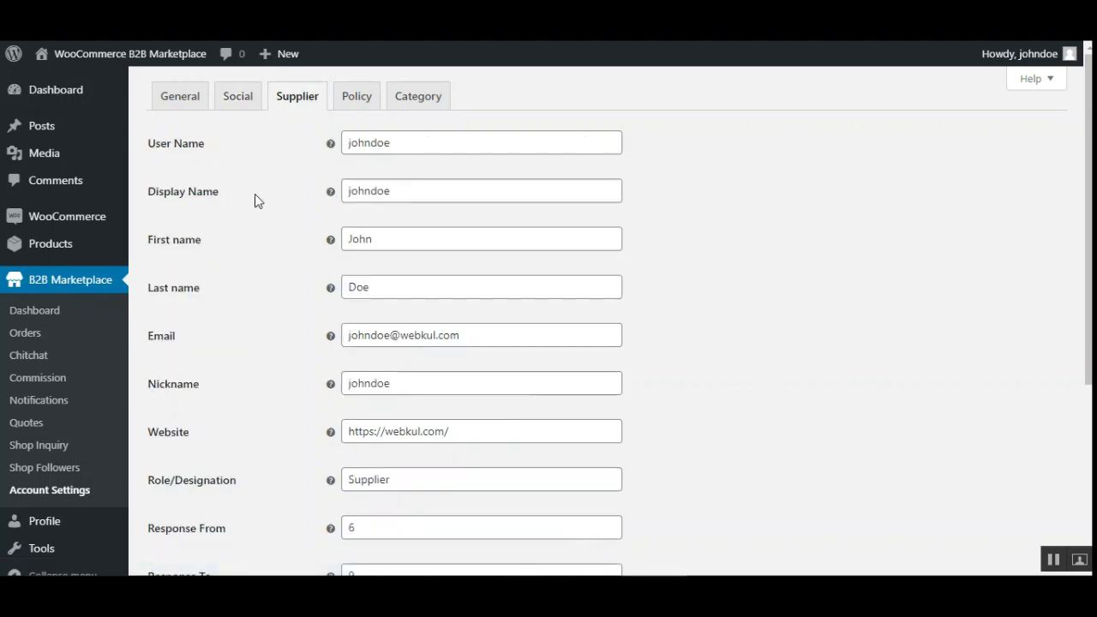
click(398, 194)
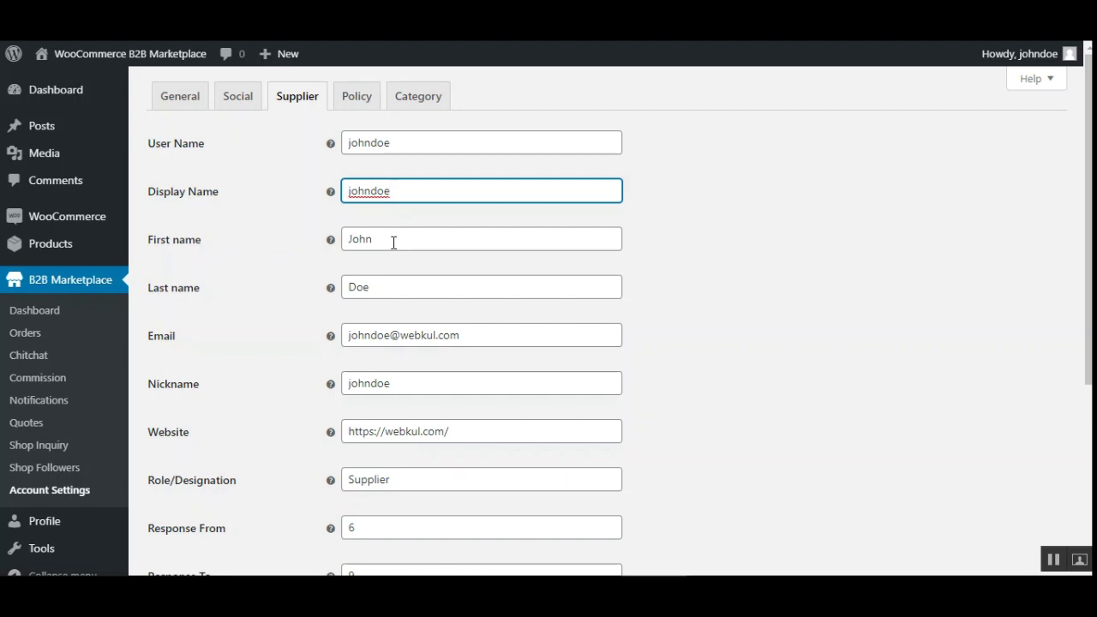
click(395, 283)
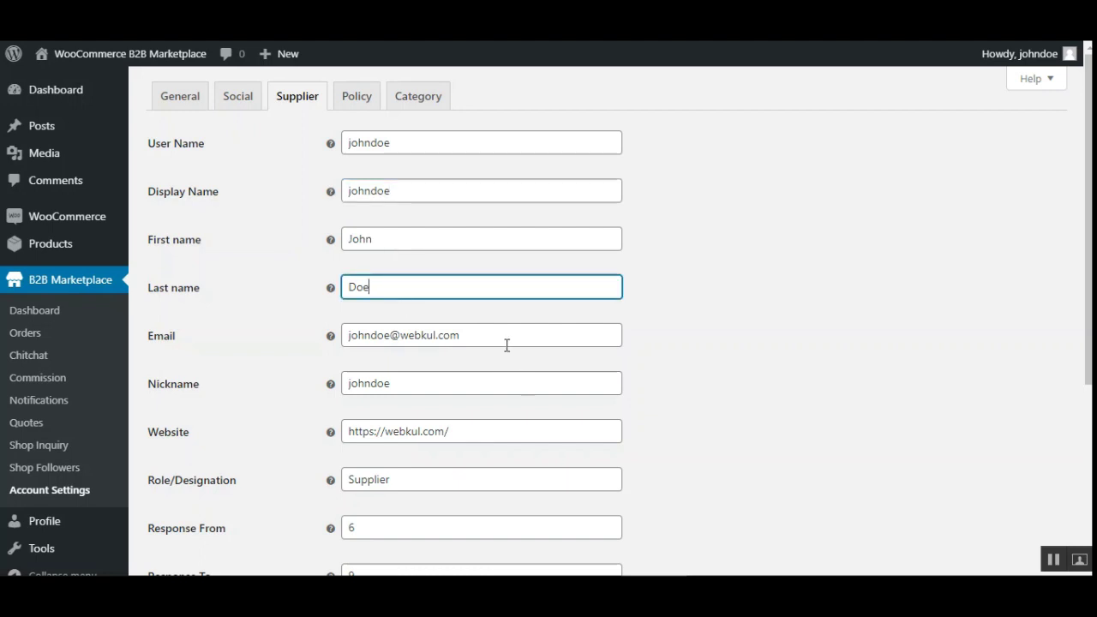
click(452, 387)
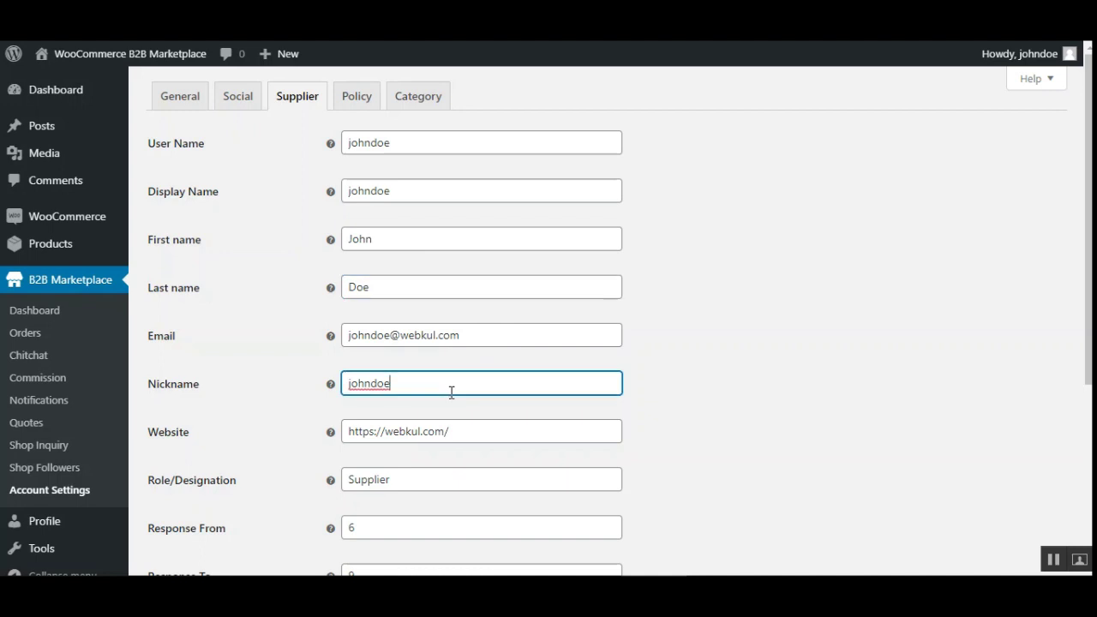
Inspect the supplier's Role/Designation, response time range, Response Type options, Payment Details and Verification Status without changing them.
scroll(451, 391, down, 3)
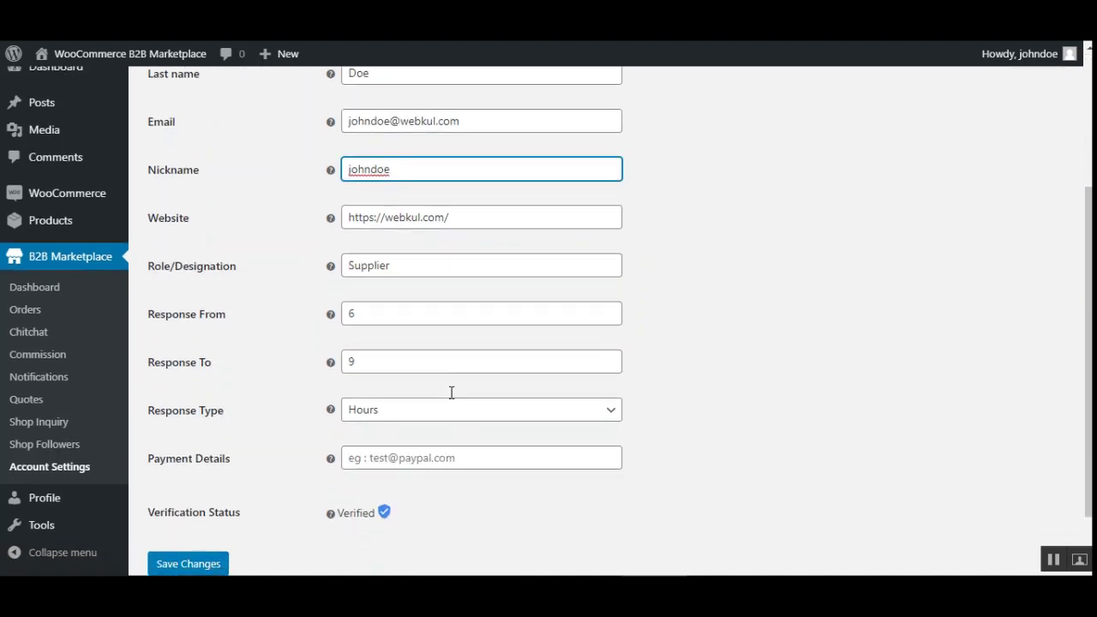
click(410, 264)
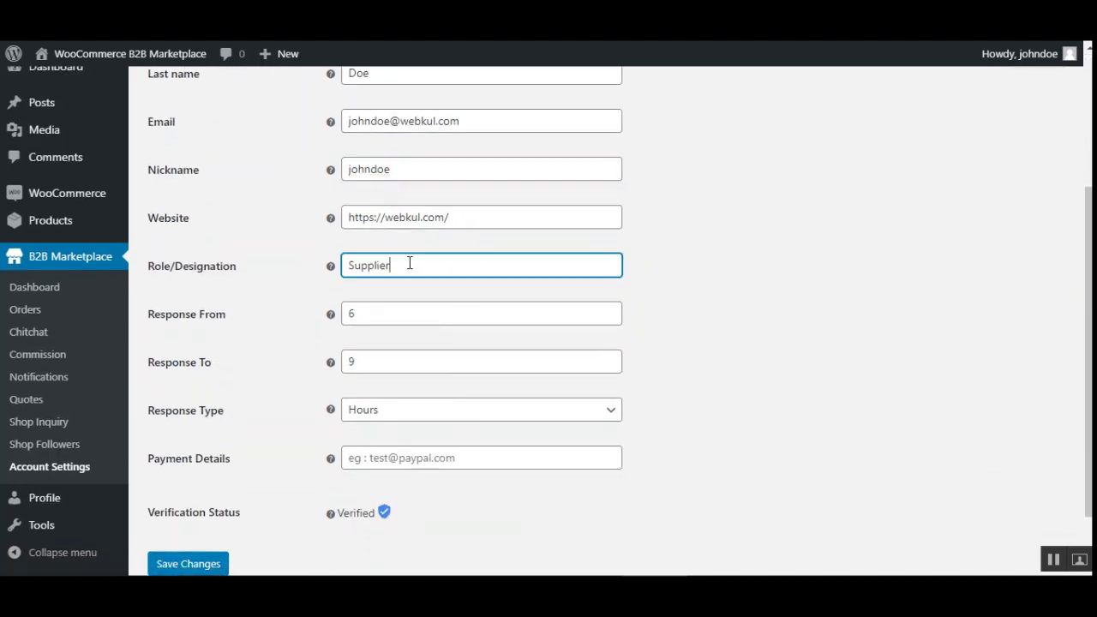
click(386, 314)
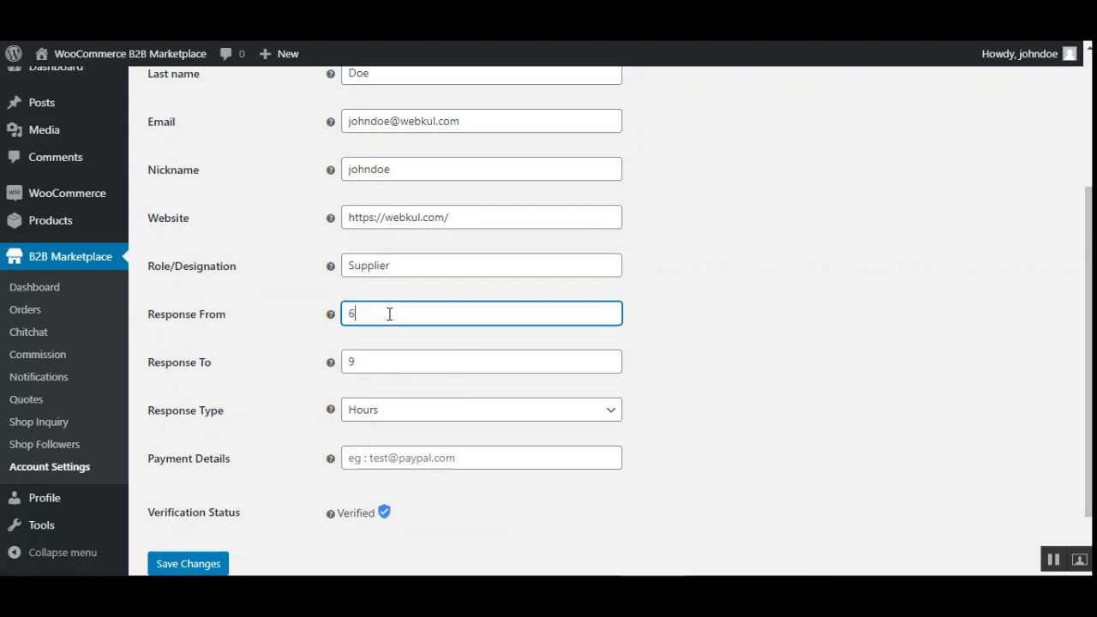
click(384, 361)
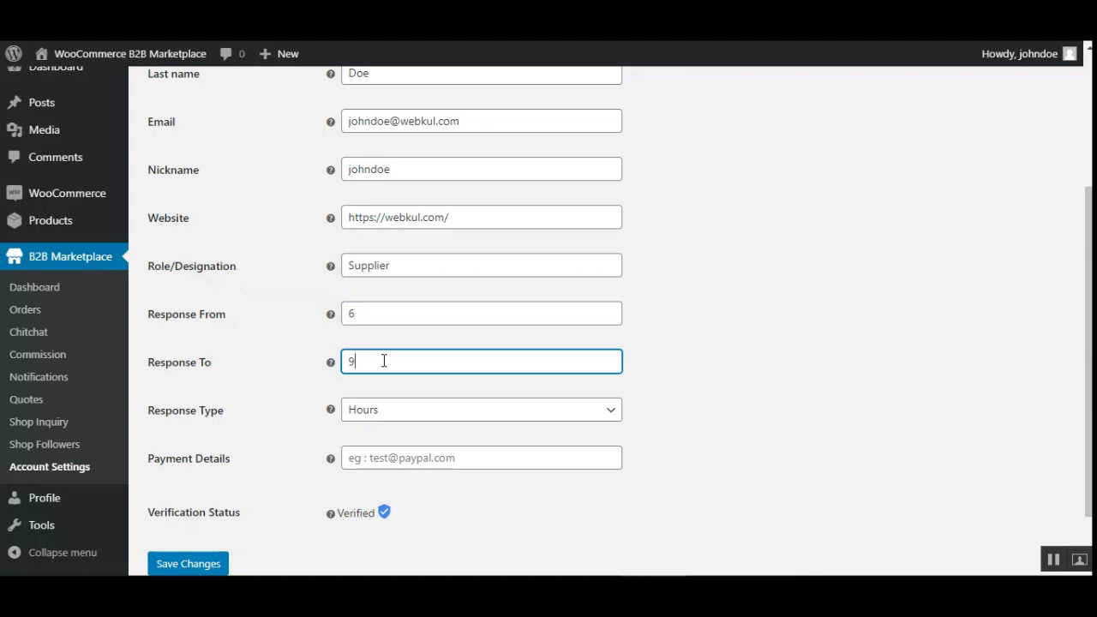
click(403, 415)
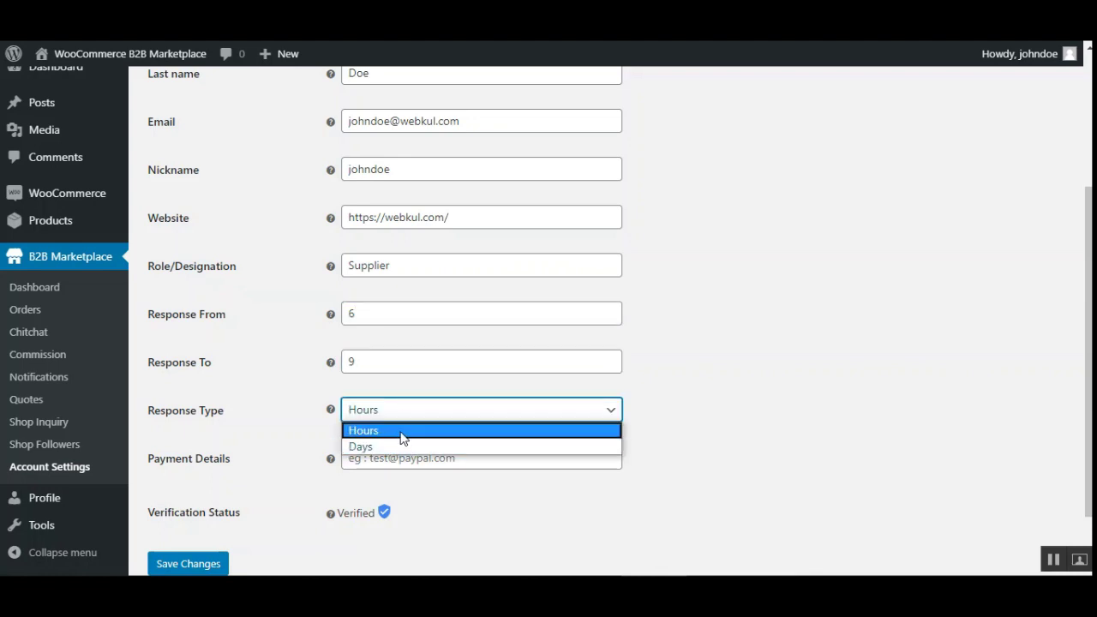
click(283, 483)
click(446, 458)
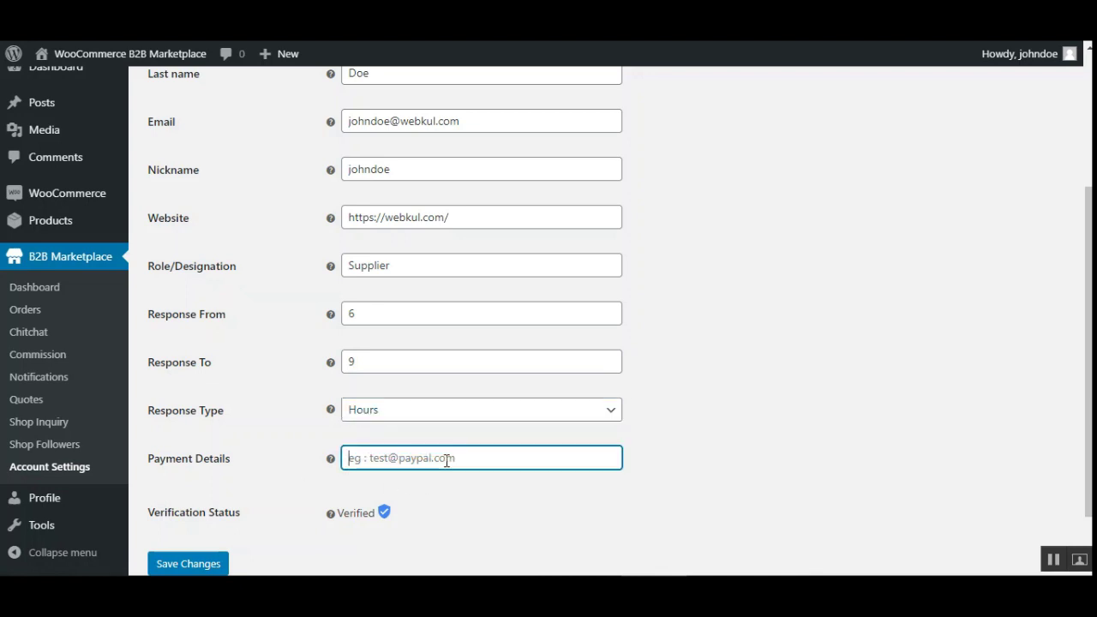
scroll(447, 461, down, 1)
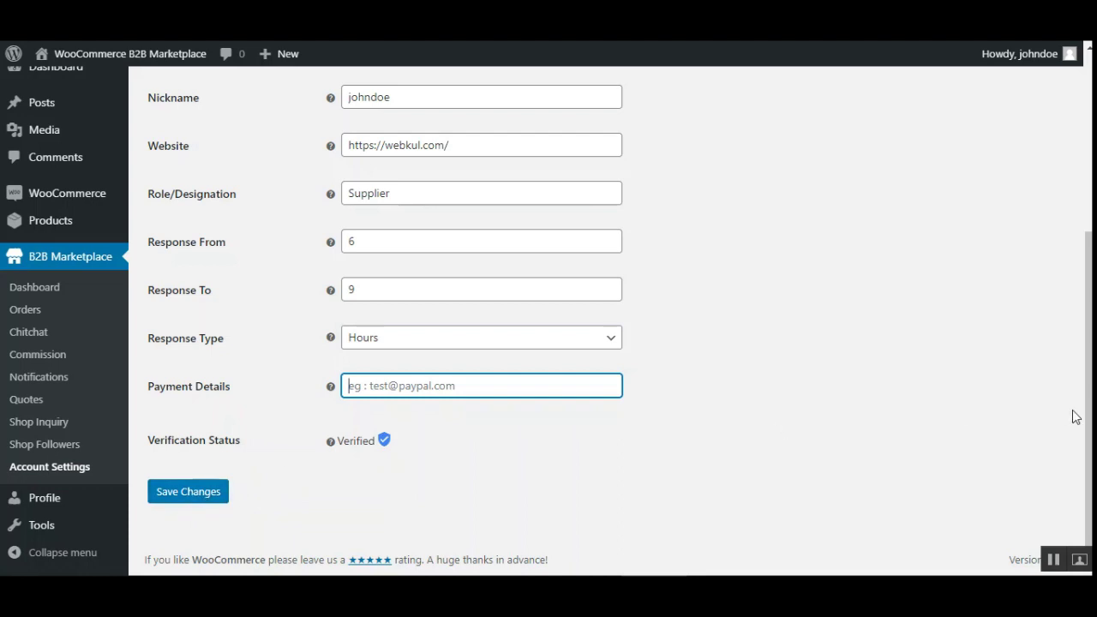
scroll(1082, 411, up, 4)
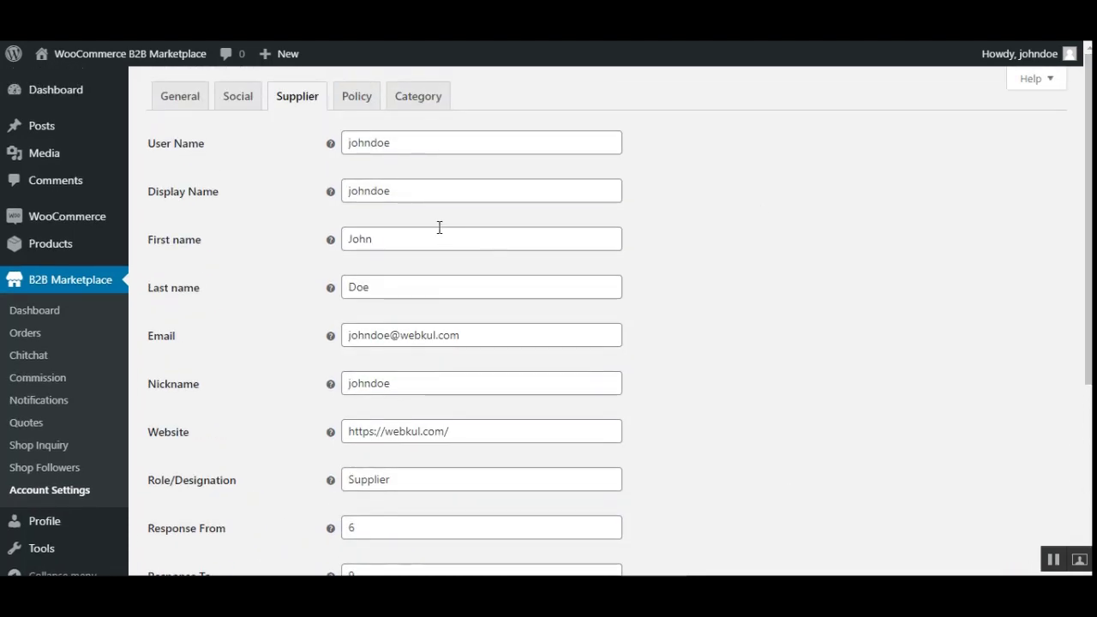
Review the Return, Shipping and Privacy policy fields in the Policy section, then open the Category section.
click(358, 109)
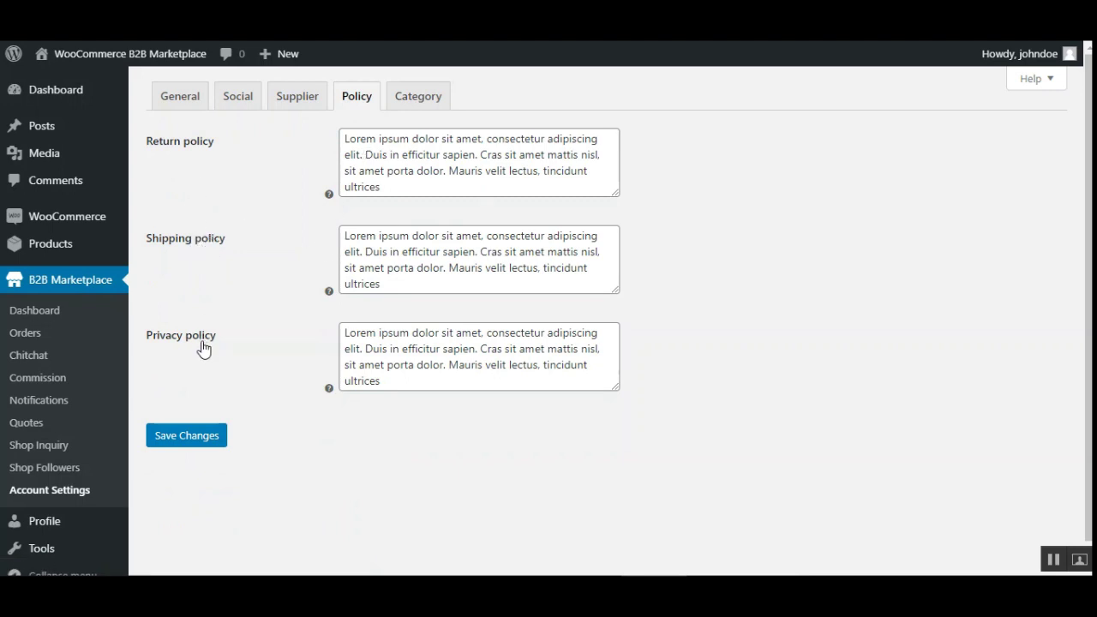
click(416, 101)
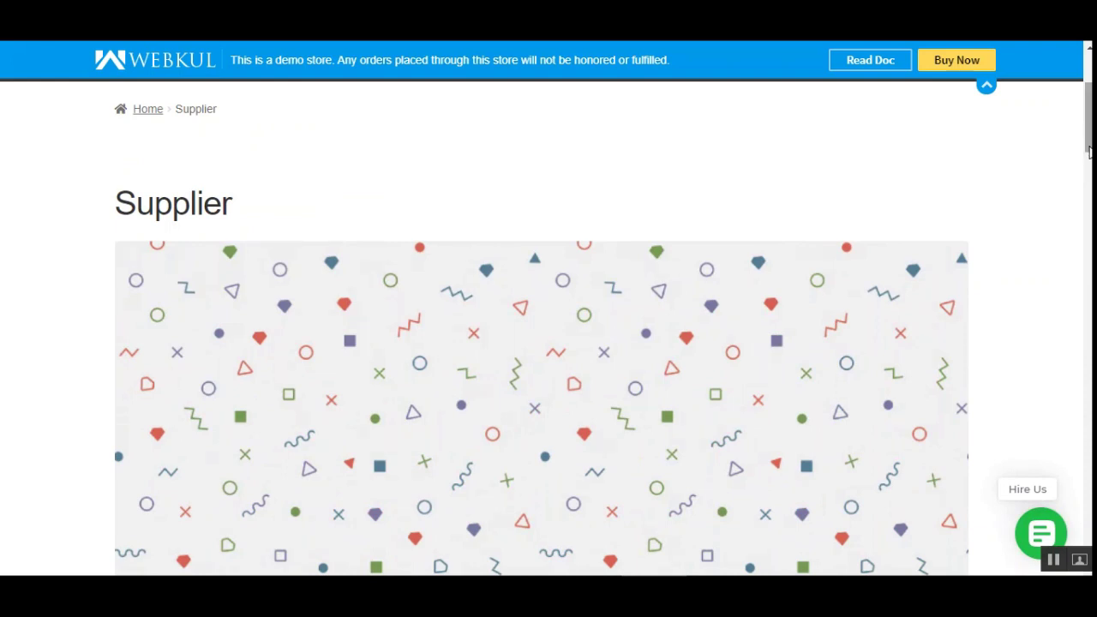
Review the supplier's storefront page, expanding and collapsing the average rating breakdown, and browse the Recent Products.
drag(1090, 147, 1091, 160)
scroll(113, 285, down, 3)
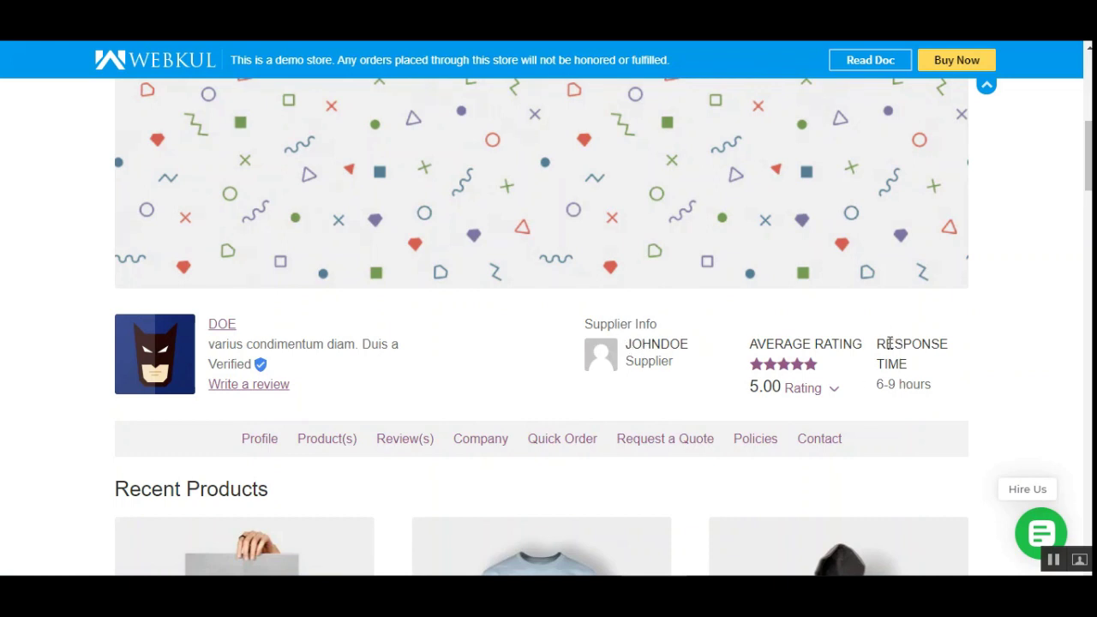
click(835, 392)
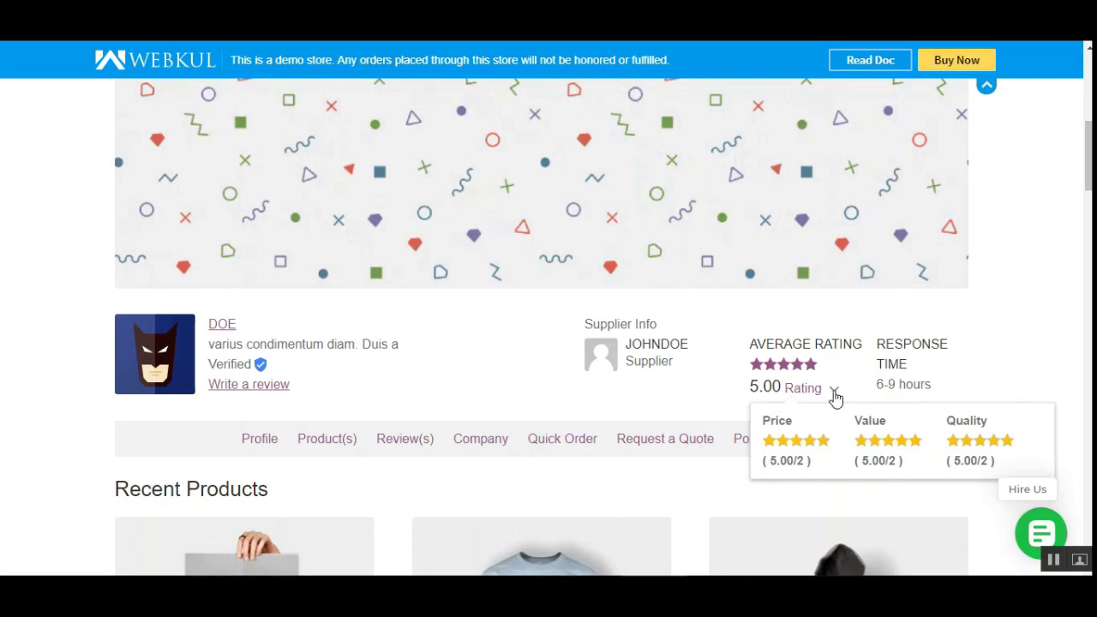
click(835, 394)
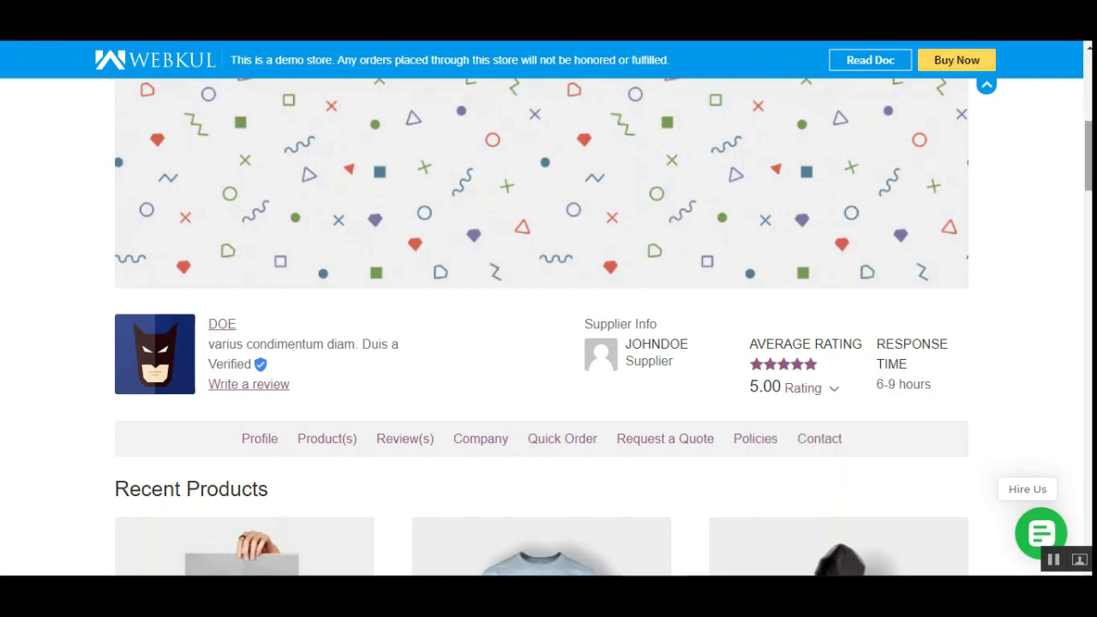
drag(1089, 156, 1089, 193)
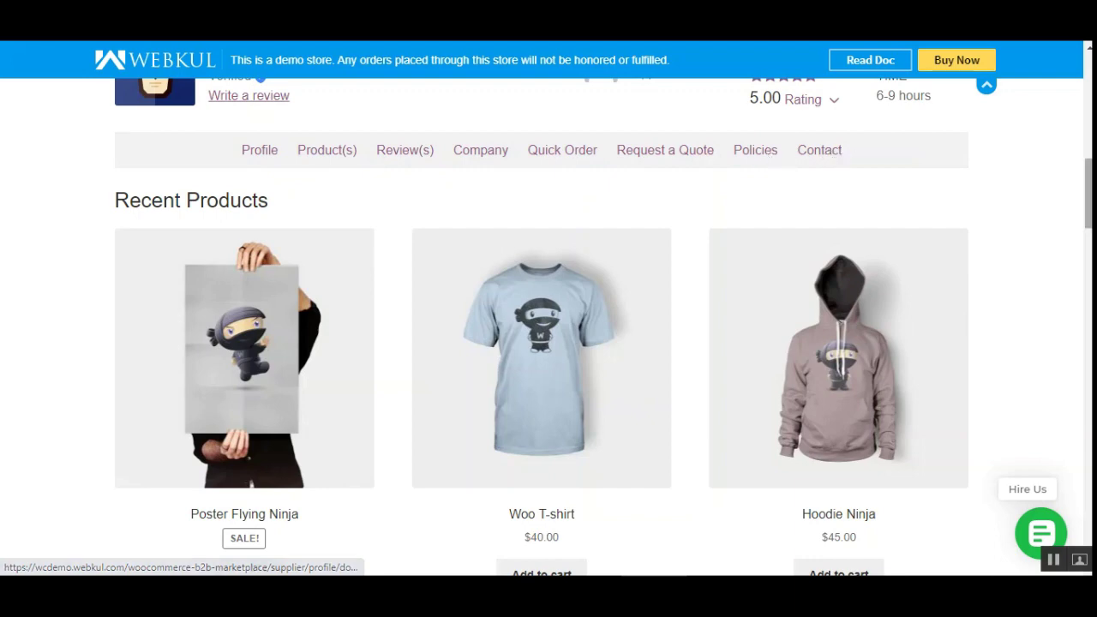
scroll(1087, 193, down, 4)
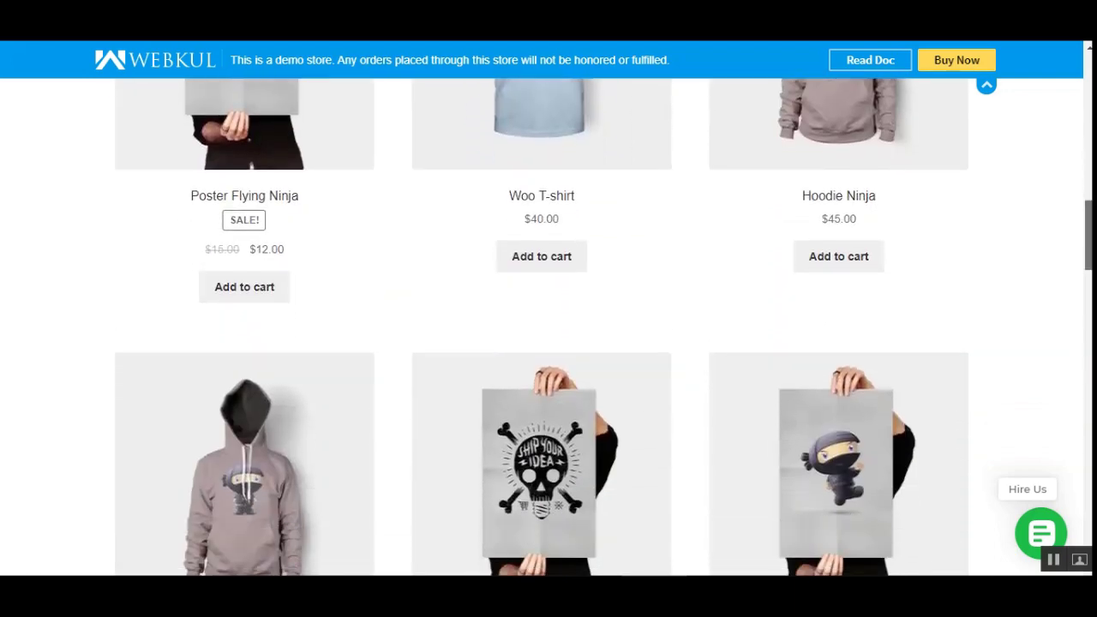
Examine the storefront's reviews, company overview, social channels, policies and supplier contact details, then return to the supplier banner and profile summary.
scroll(541, 322, down, 7)
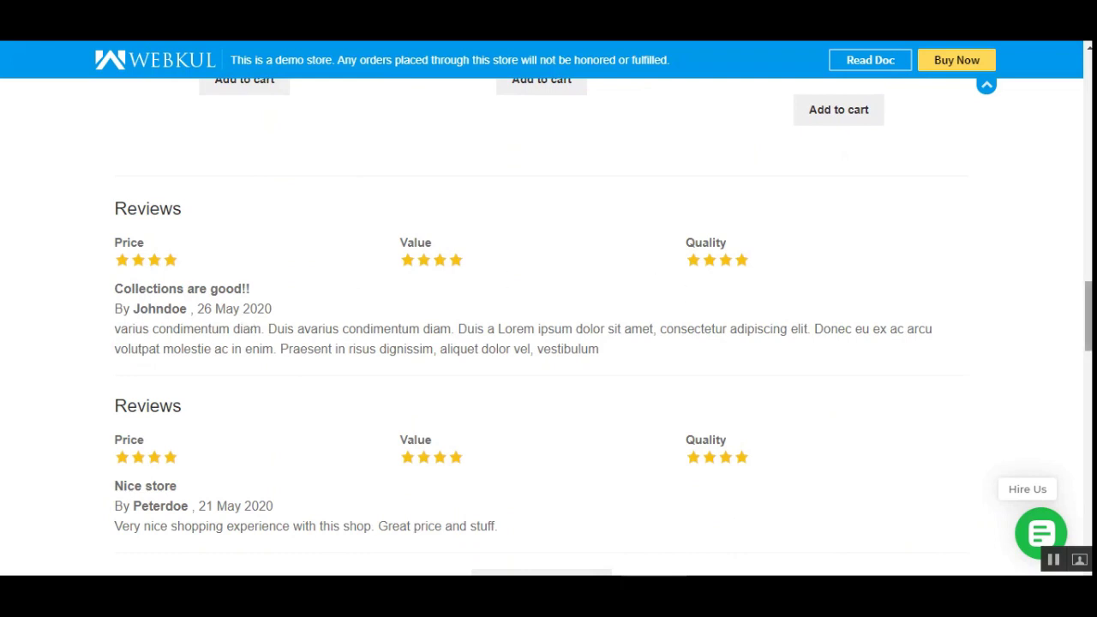
scroll(1089, 338, down, 3)
scroll(1089, 360, down, 2)
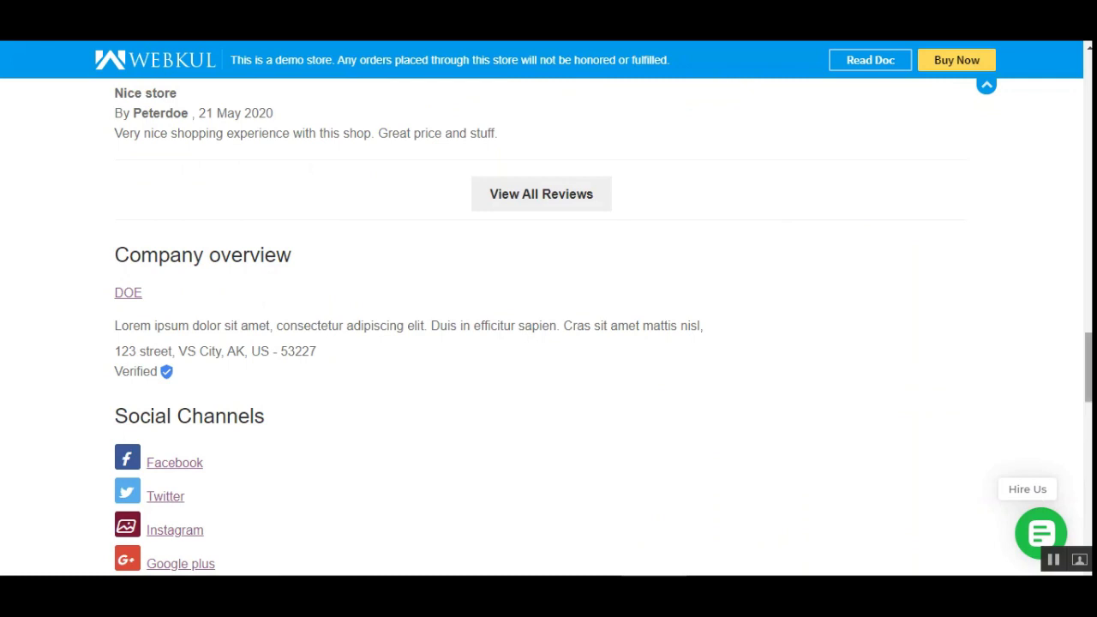
drag(1089, 369, 1089, 384)
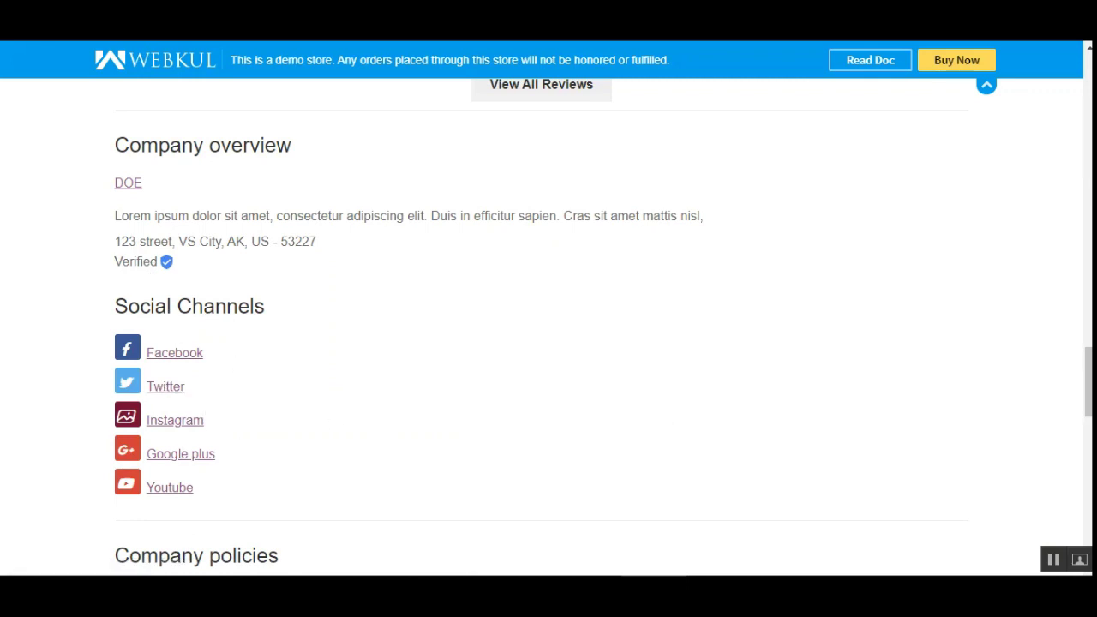
drag(1089, 381, 1089, 465)
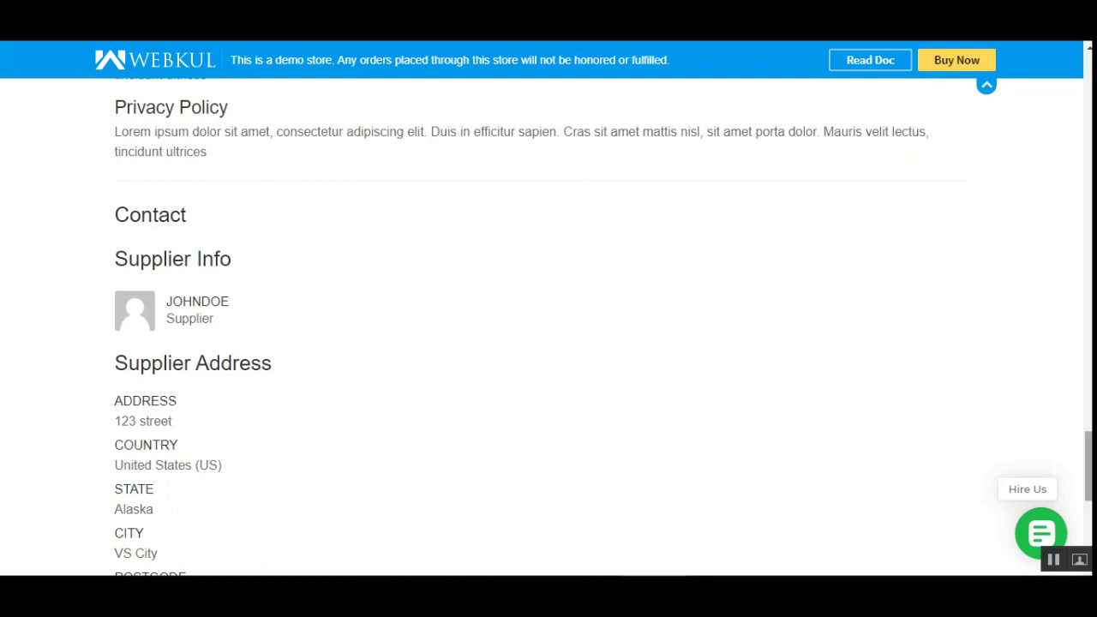
drag(1089, 466, 1089, 505)
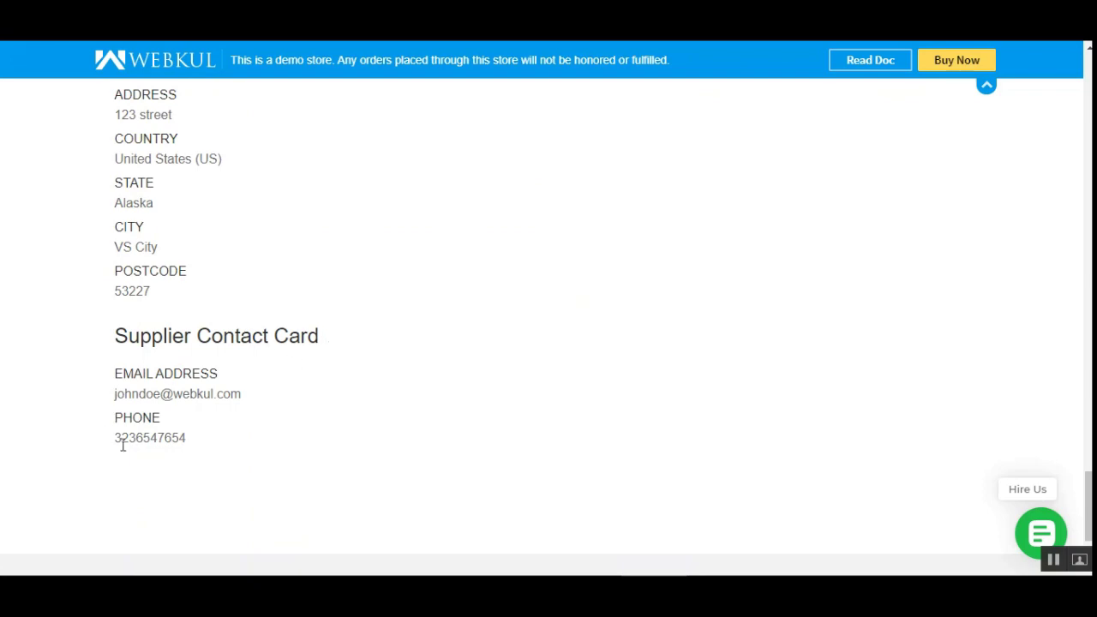
drag(1089, 506, 1089, 86)
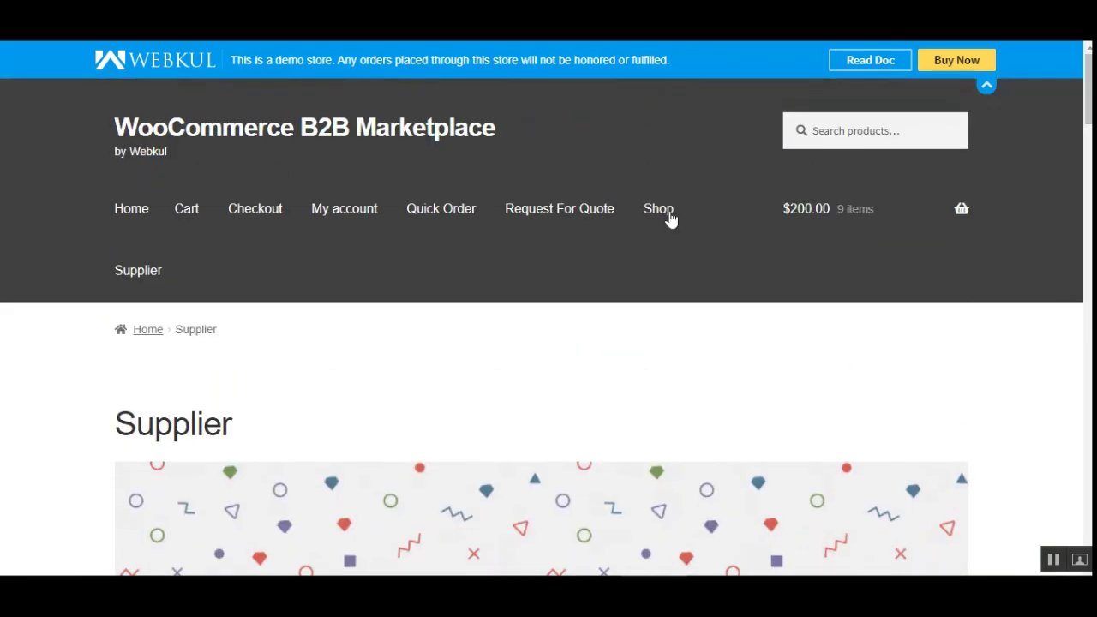
scroll(230, 411, down, 5)
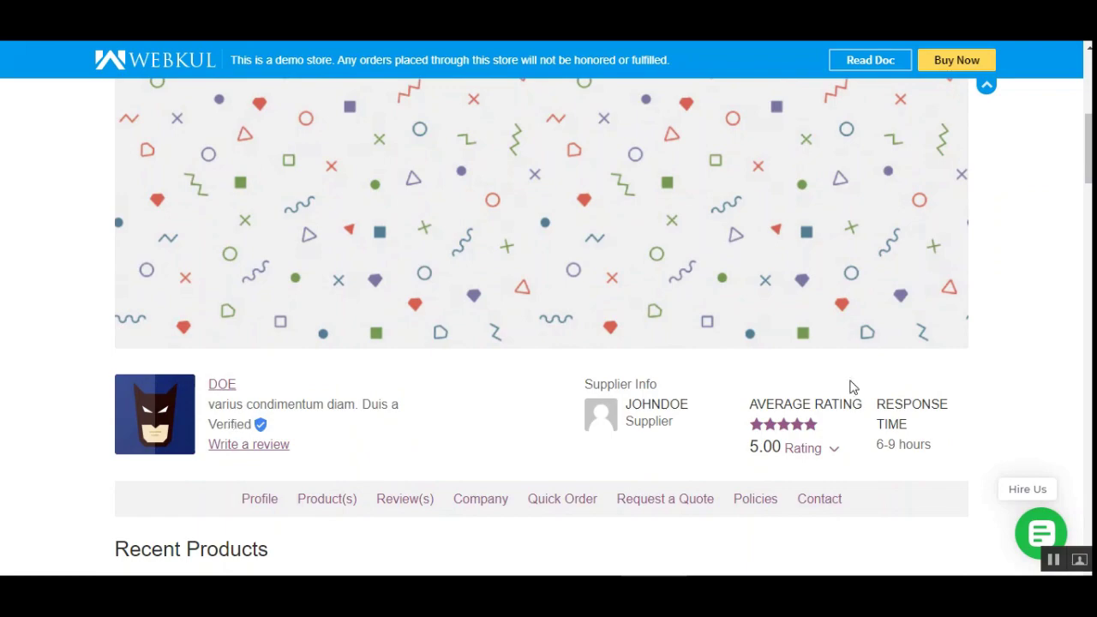
click(1053, 560)
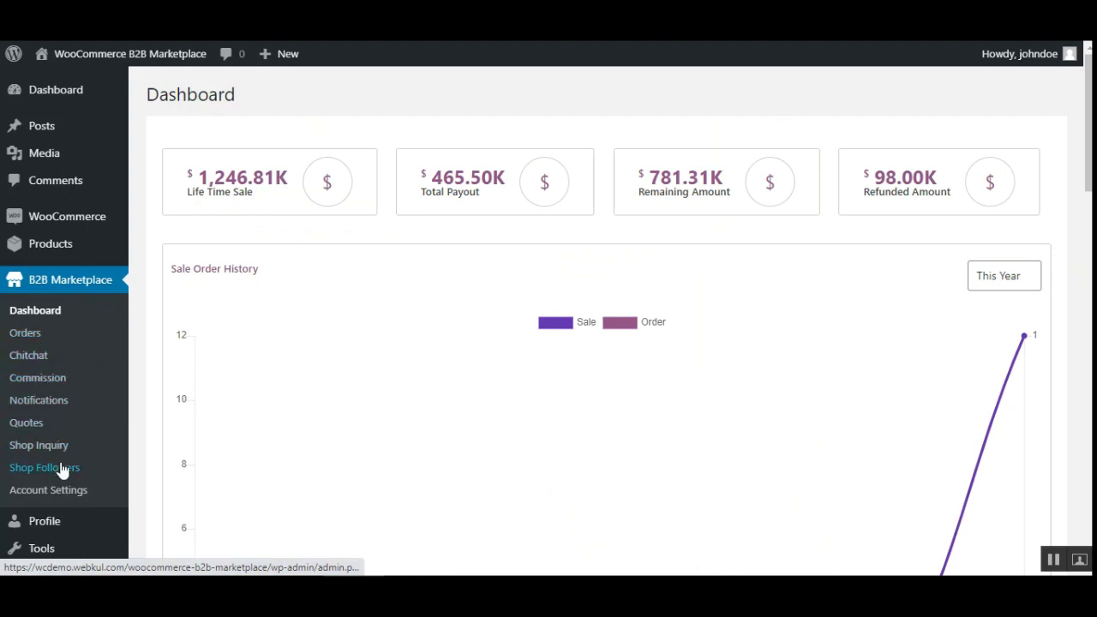
Review the supplier's commission record, then the product and order notifications in the B2B Marketplace admin area.
click(50, 385)
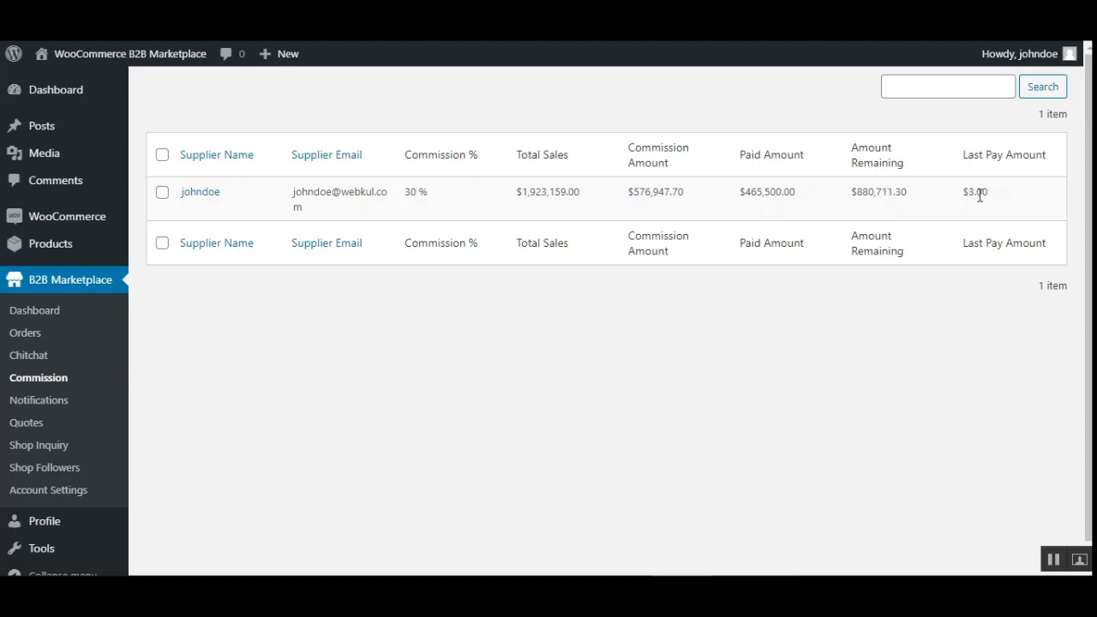
click(55, 409)
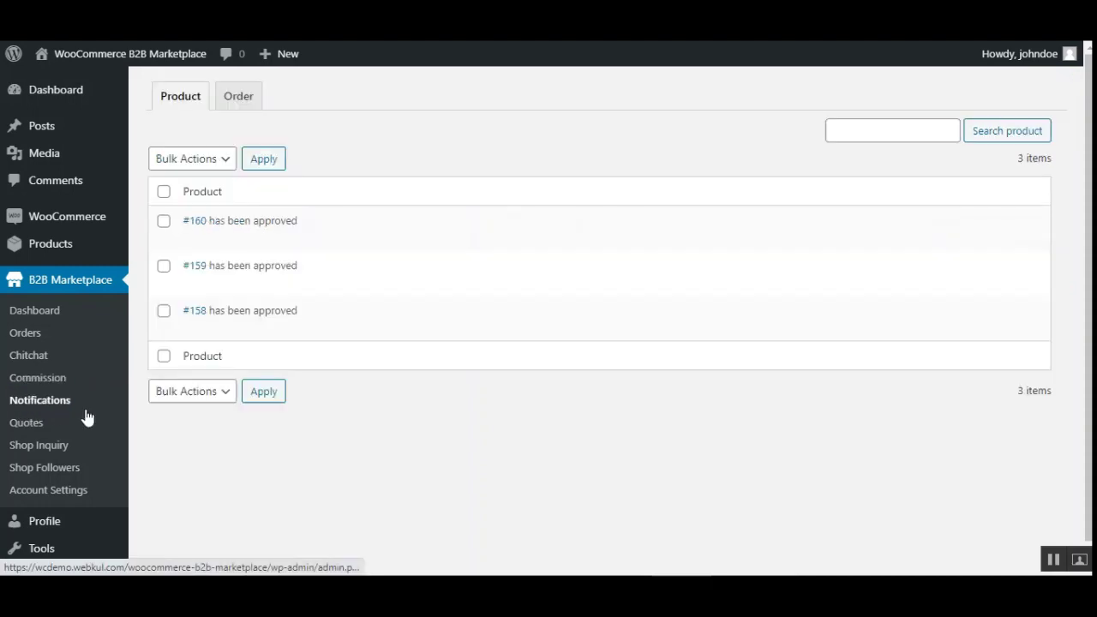
mouse_move(269, 235)
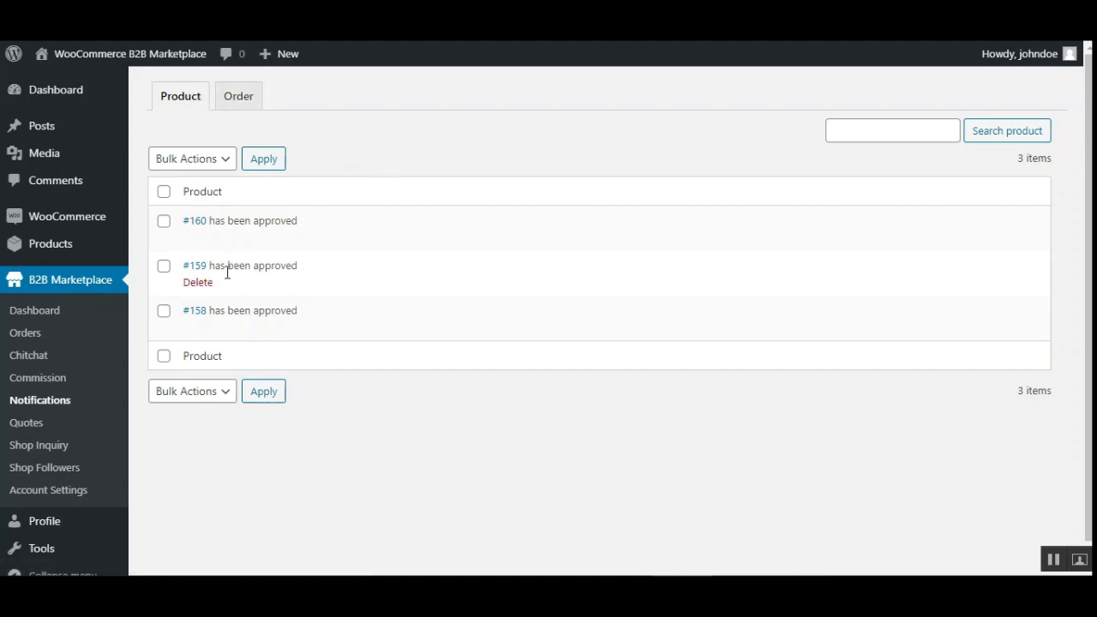
mouse_move(304, 305)
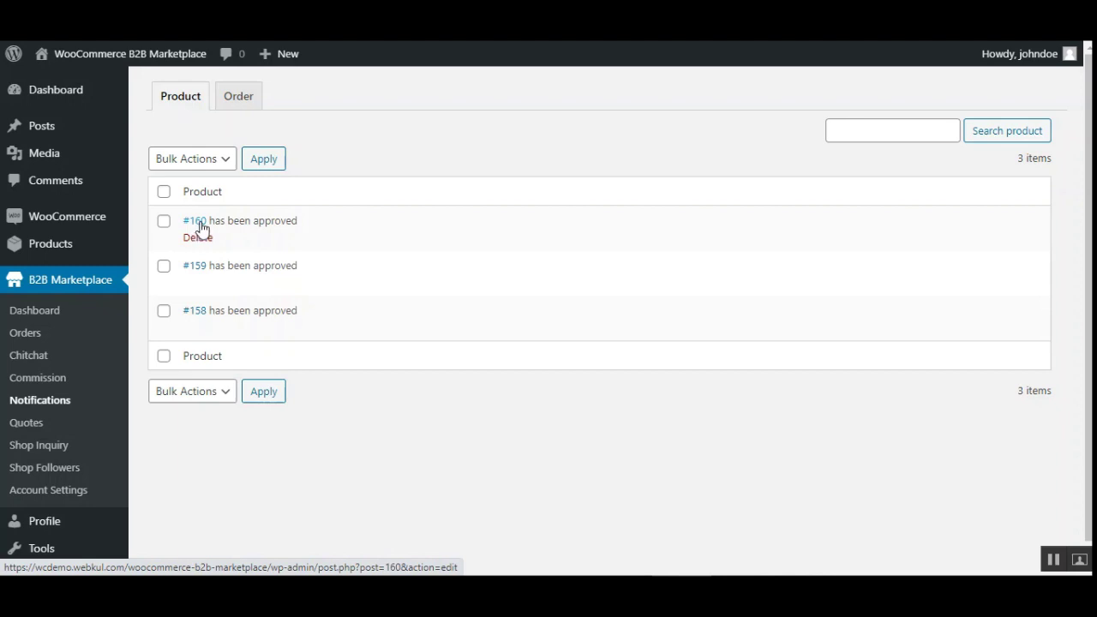
click(239, 102)
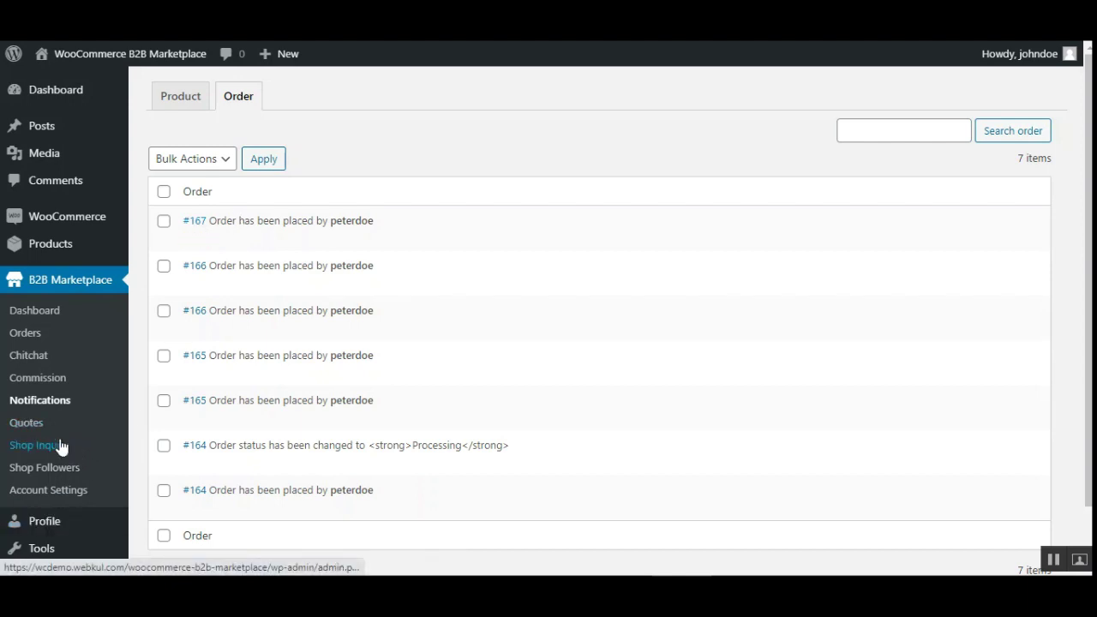
Review the supplier's RFQ quotes and Buying Leads, then open the Chitchat section.
click(38, 429)
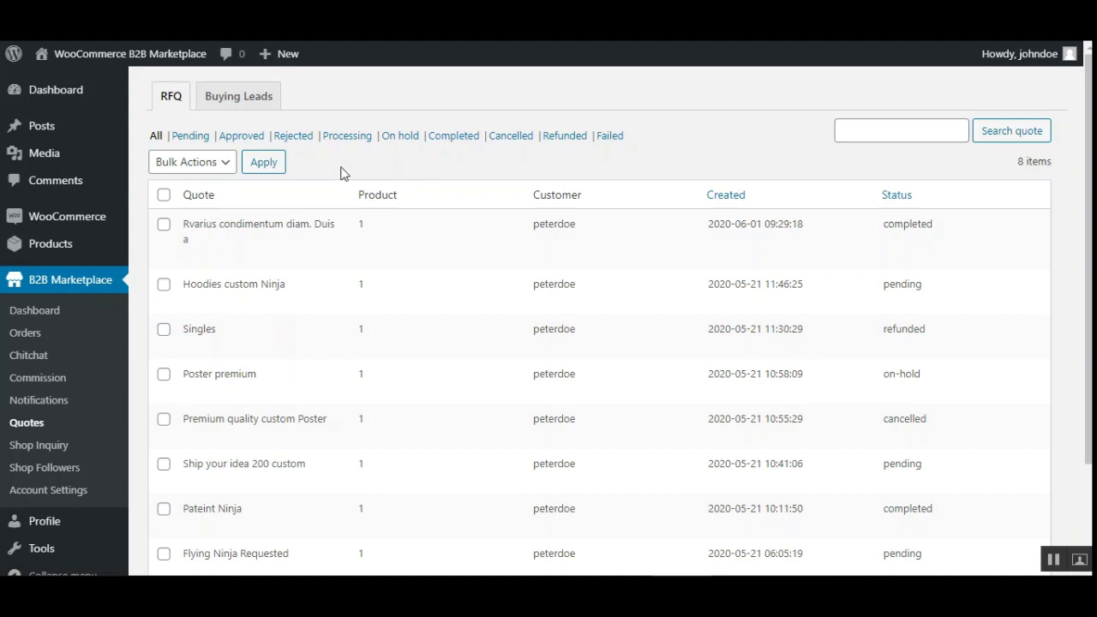
mouse_move(293, 264)
click(247, 106)
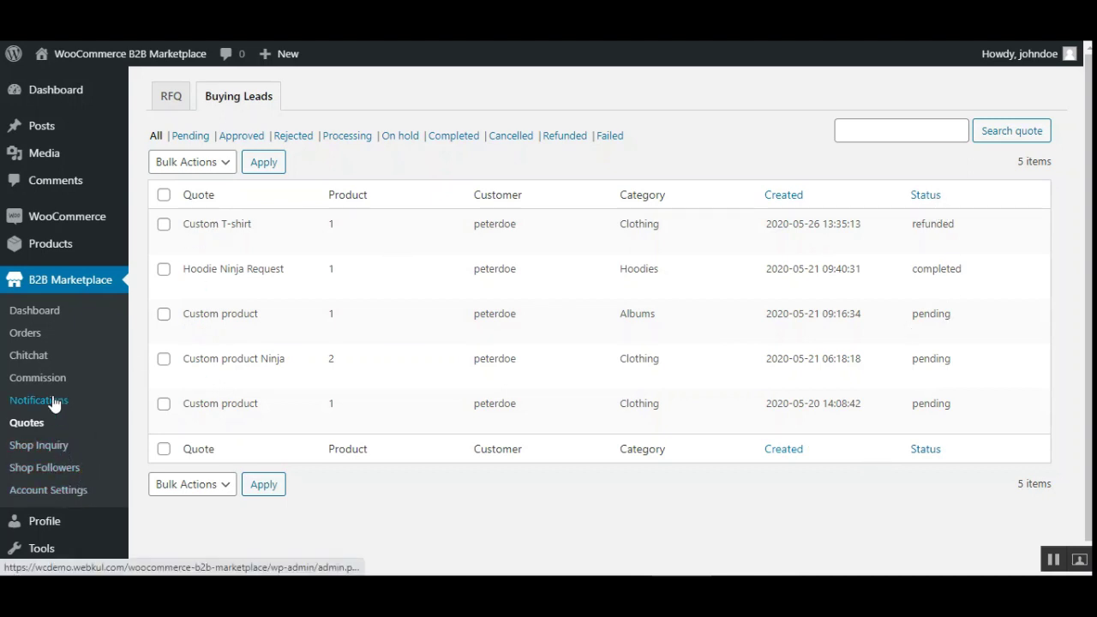
click(46, 356)
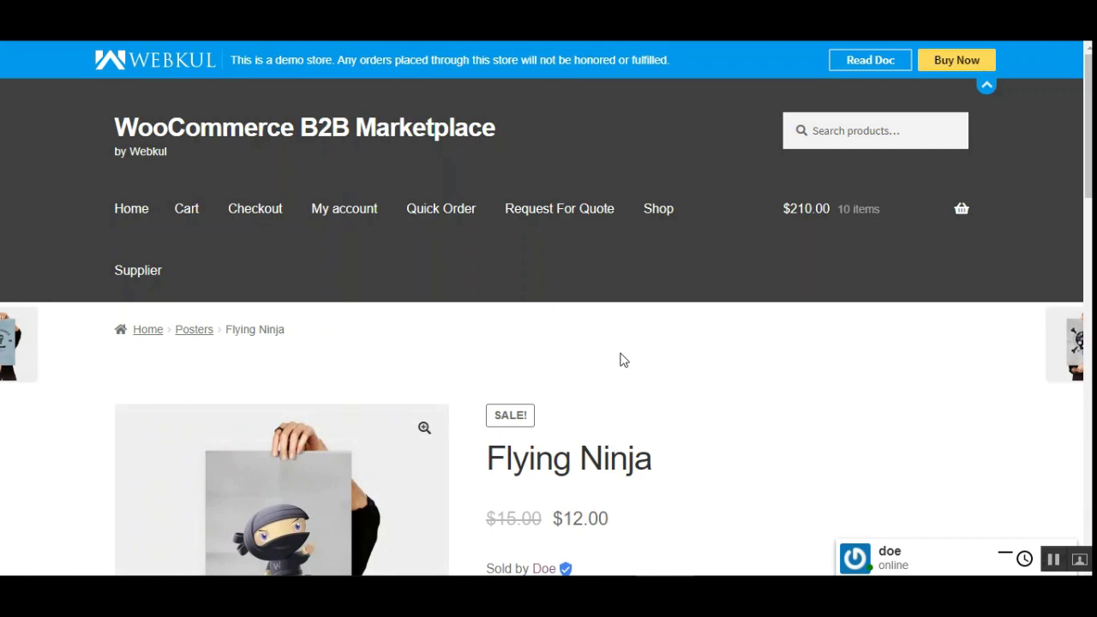
Review the Flying Ninja product page and expand More information about its supplier.
scroll(623, 360, down, 3)
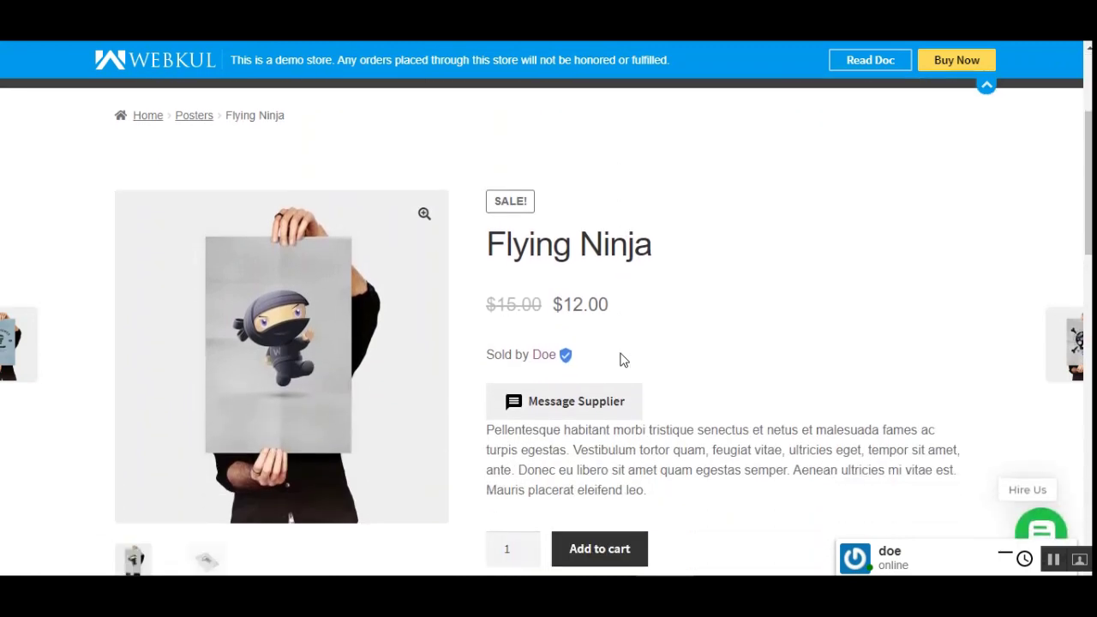
scroll(624, 360, down, 1)
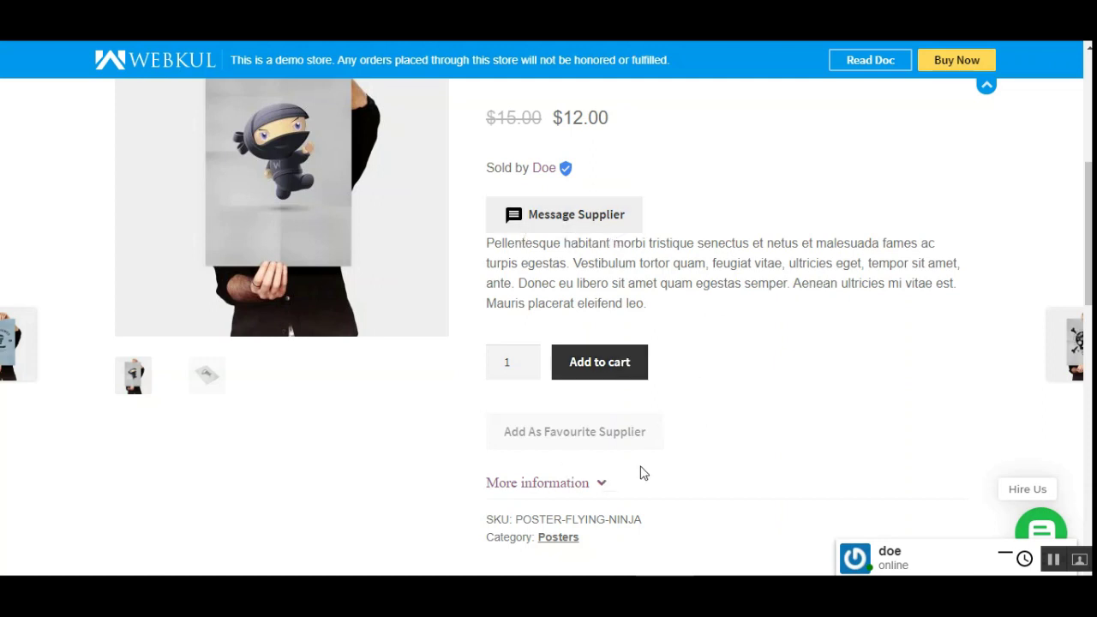
scroll(649, 473, down, 1)
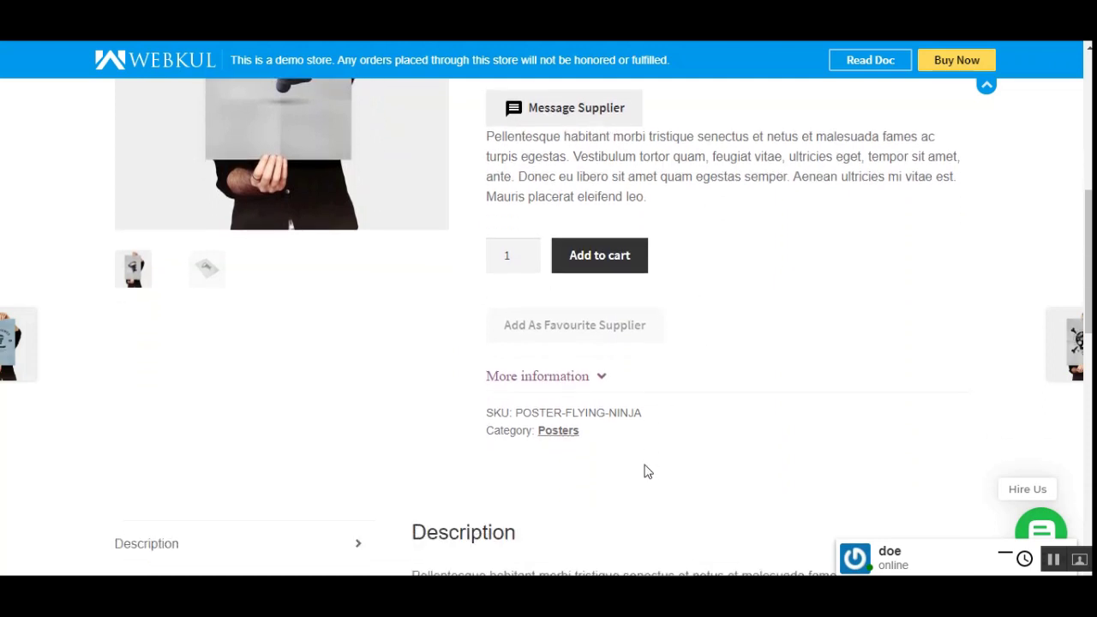
click(600, 390)
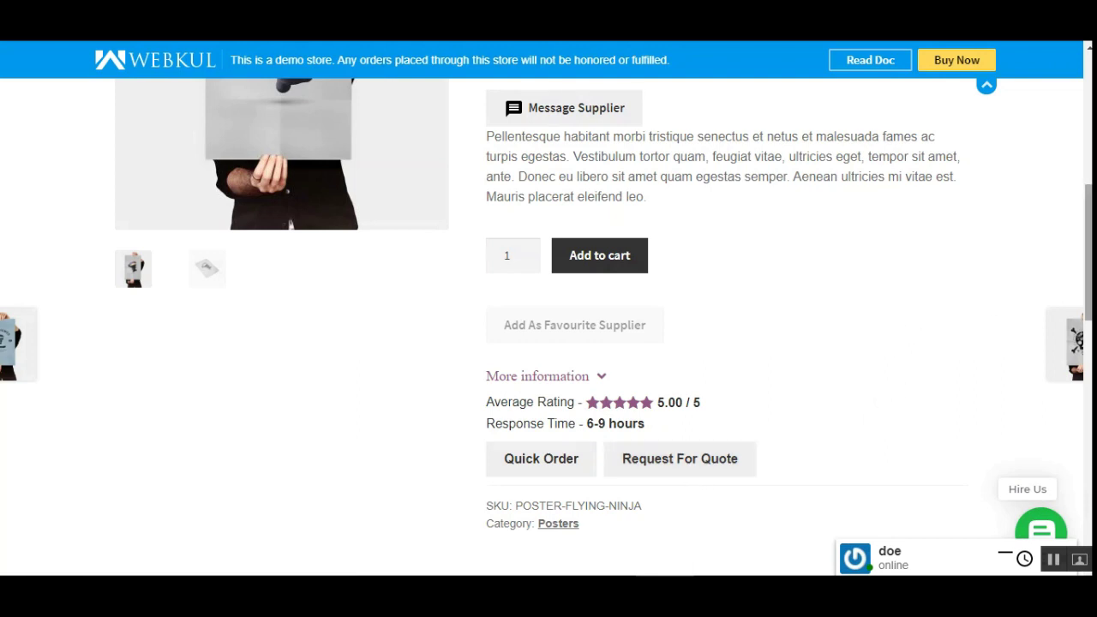
scroll(914, 446, down, 3)
scroll(914, 447, up, 2)
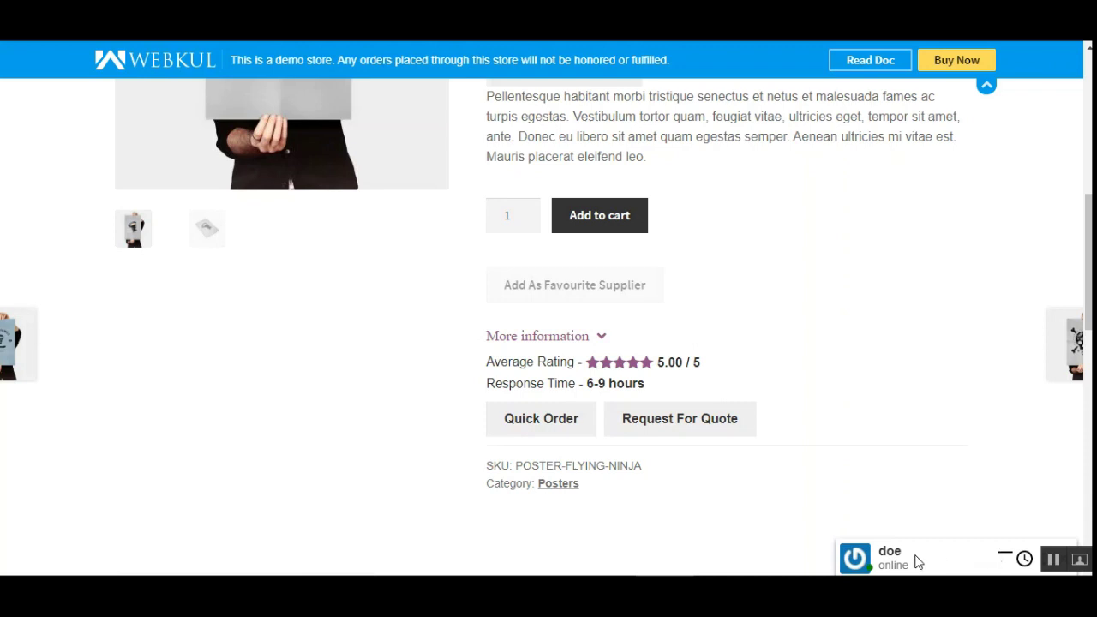
Open the chat with the product's supplier and send the message "hey, i need assistance?".
click(1053, 562)
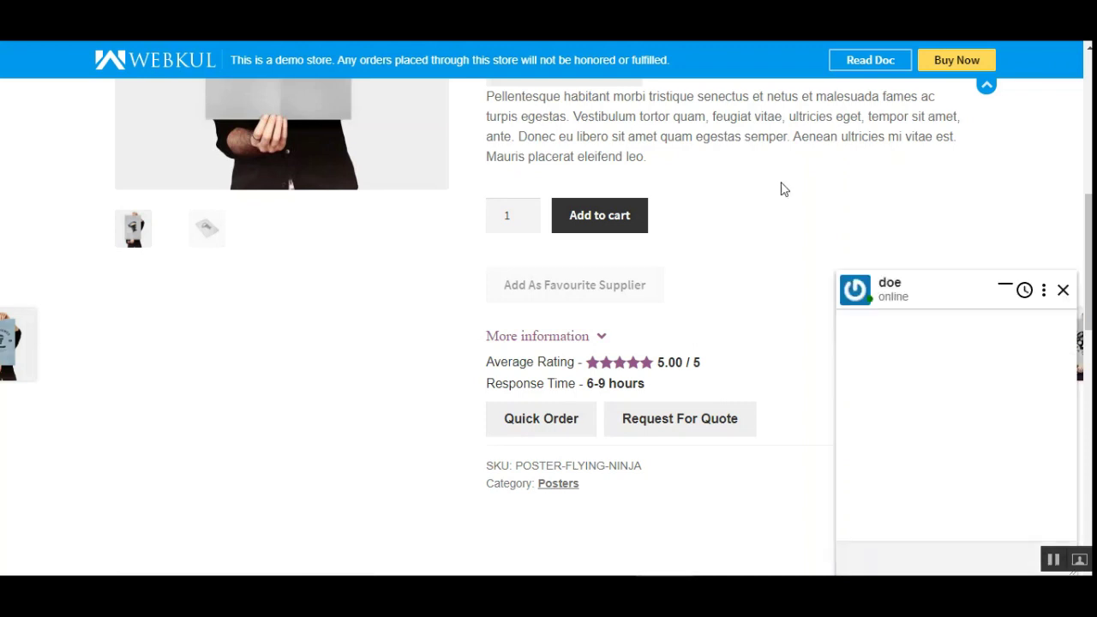
click(897, 554)
text(h)
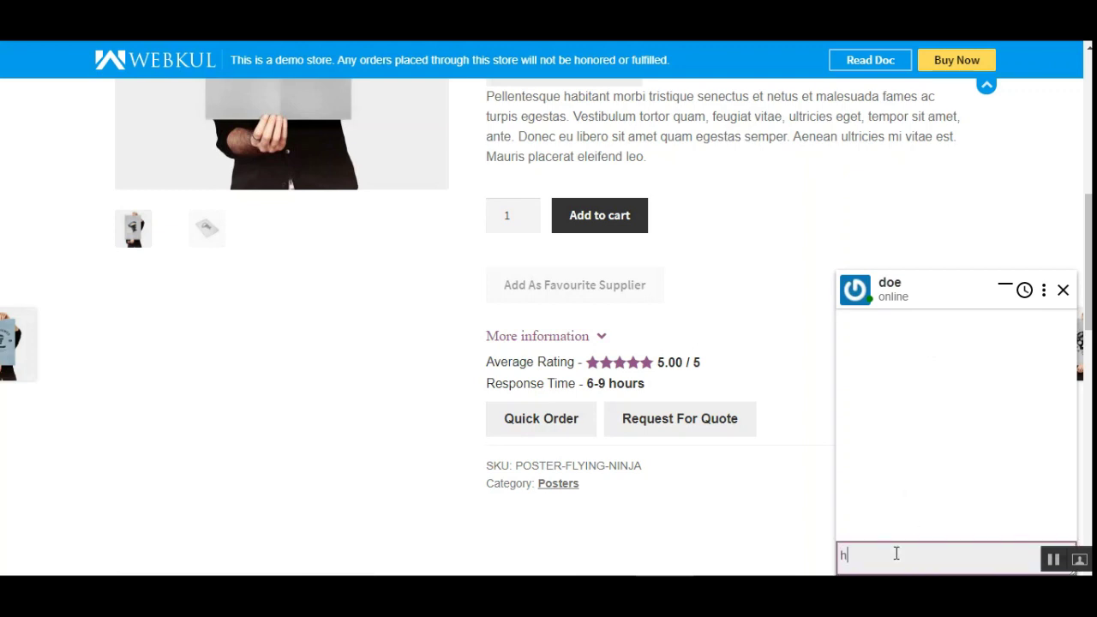
text(ey, i need assistance)
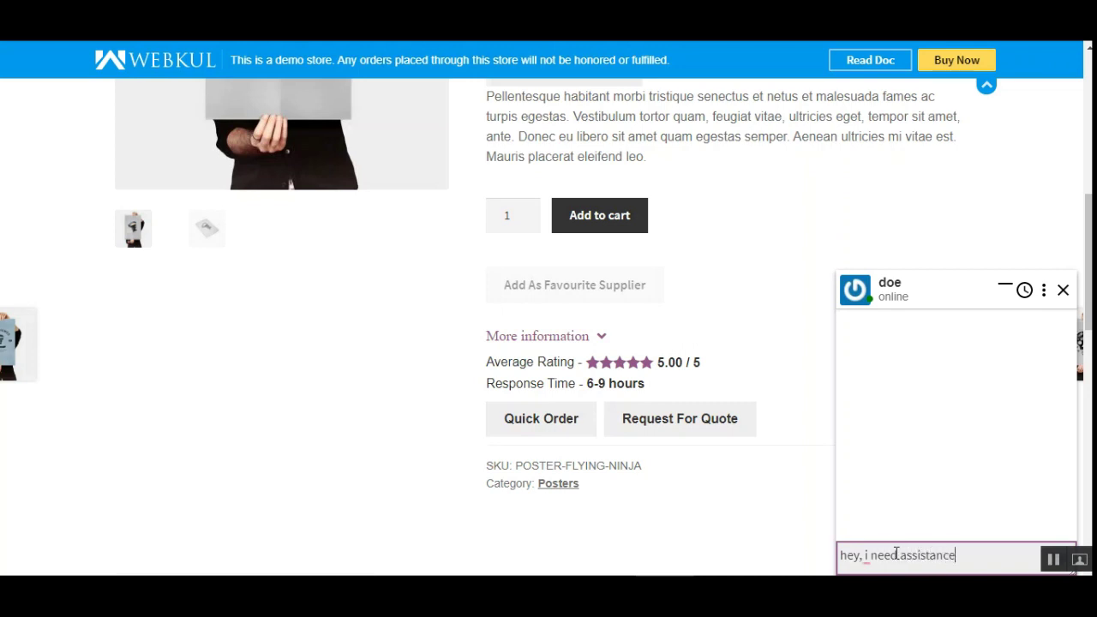
text(?)
key(Return)
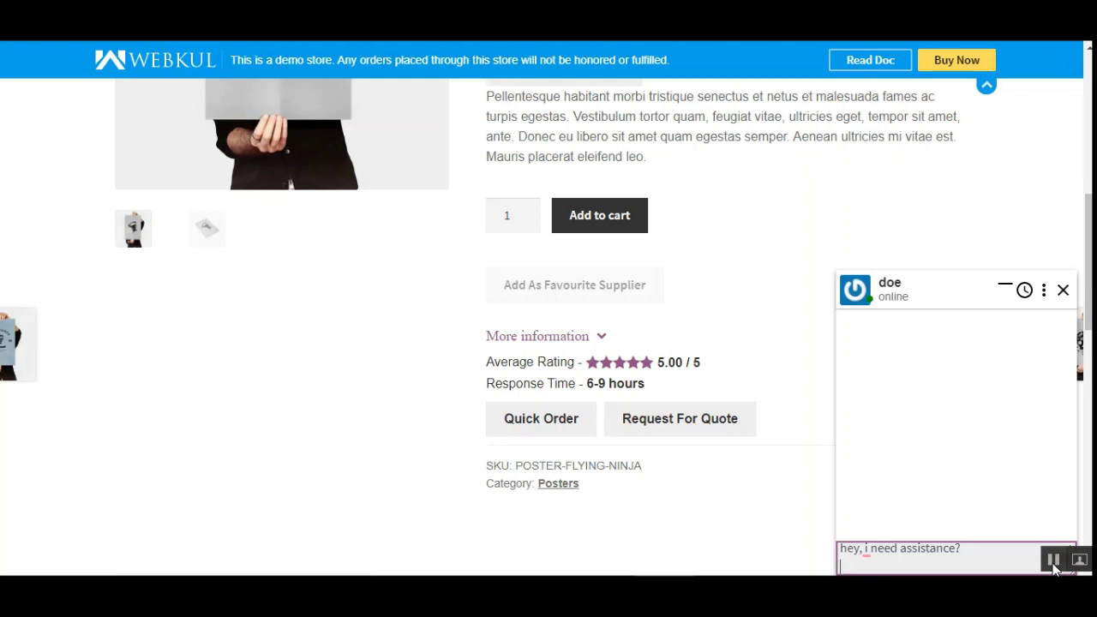
key(Return)
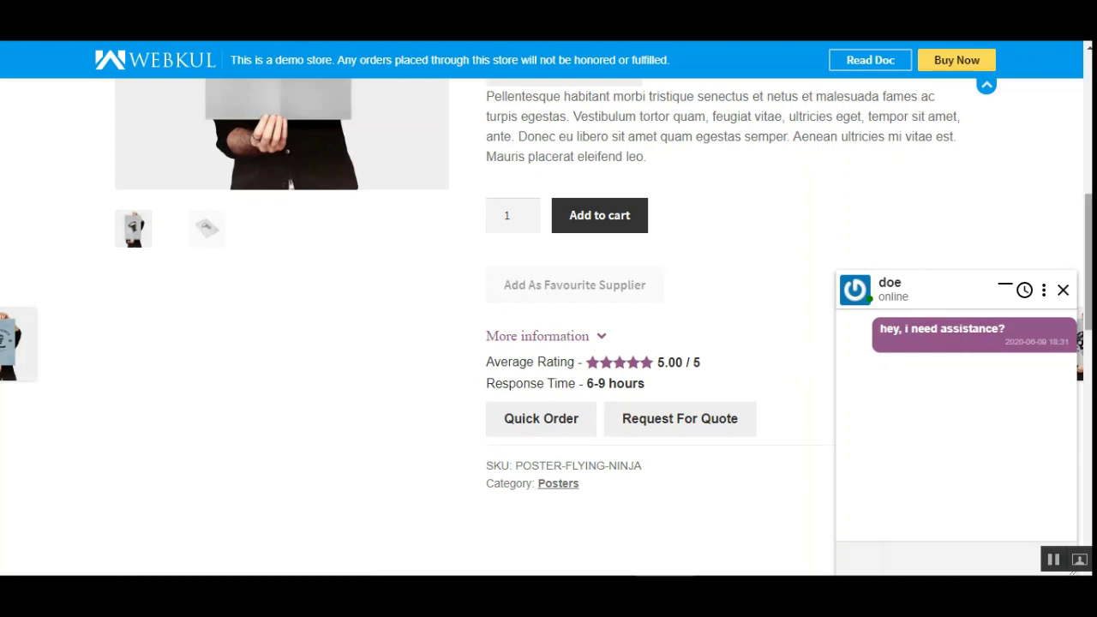
Collapse and reopen the supplier chat using Message Supplier on the Flying Ninja page, then close the chat.
drag(1089, 233, 1091, 211)
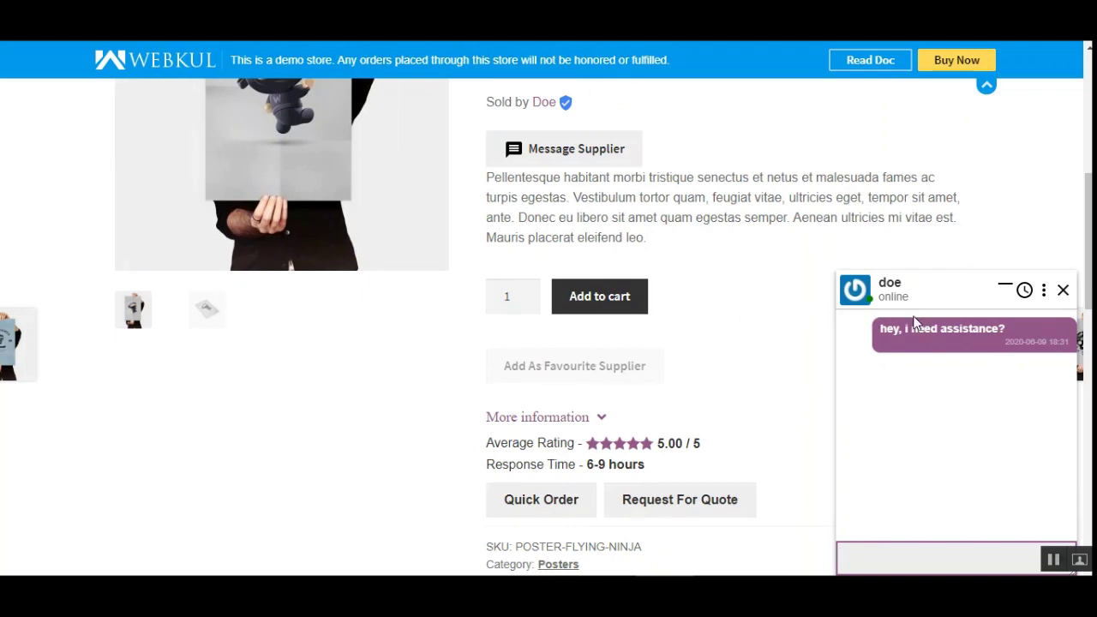
click(566, 160)
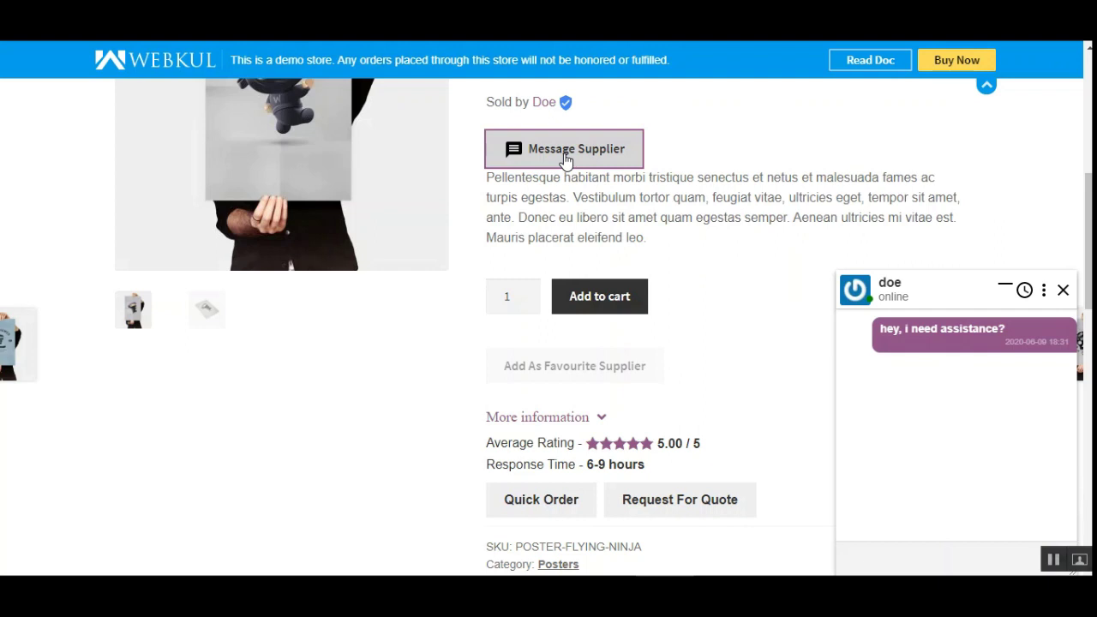
scroll(614, 247, up, 2)
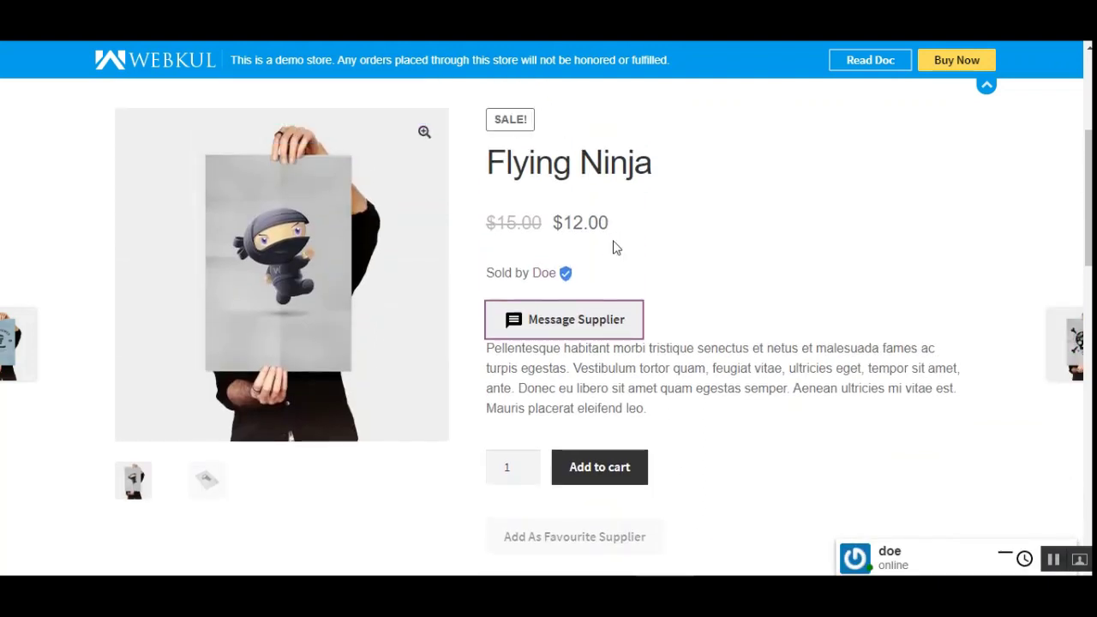
scroll(614, 247, down, 1)
click(613, 266)
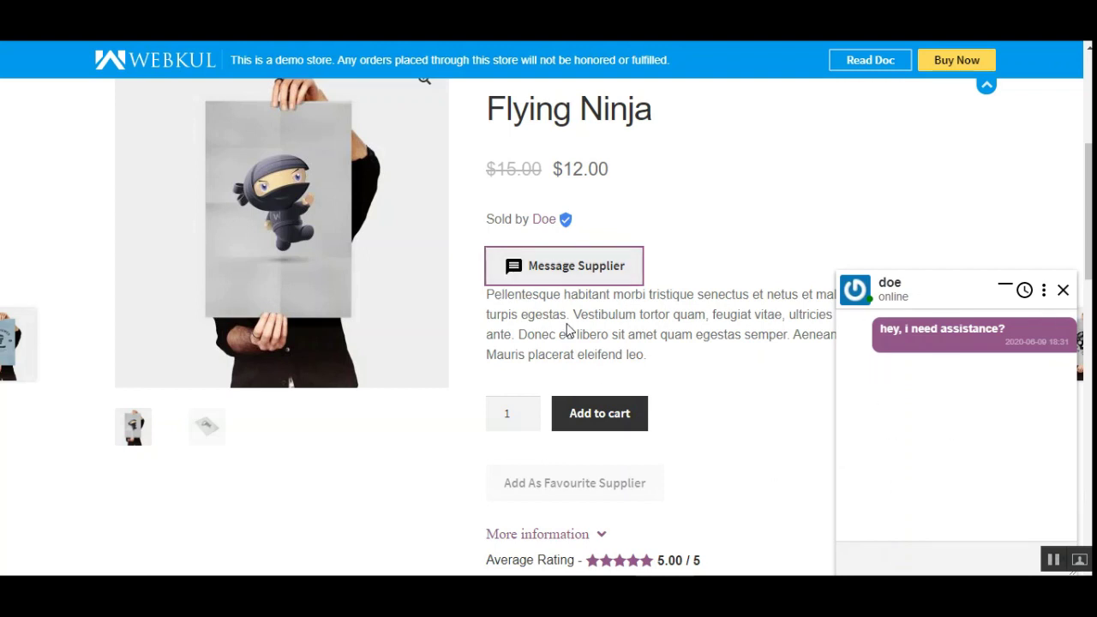
click(553, 273)
click(553, 272)
click(553, 273)
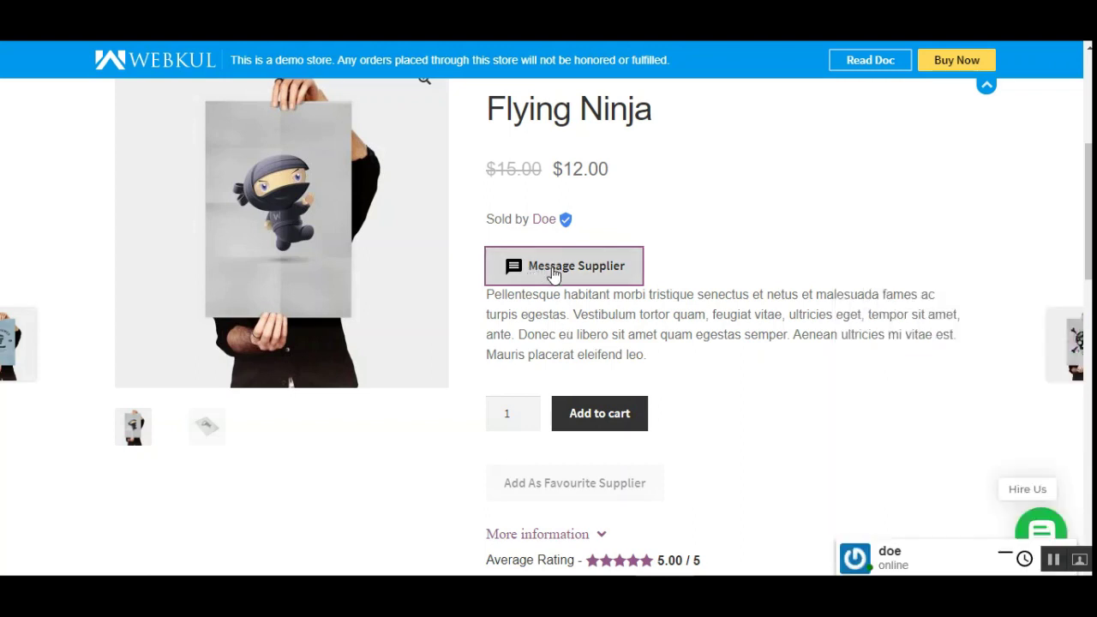
click(1007, 559)
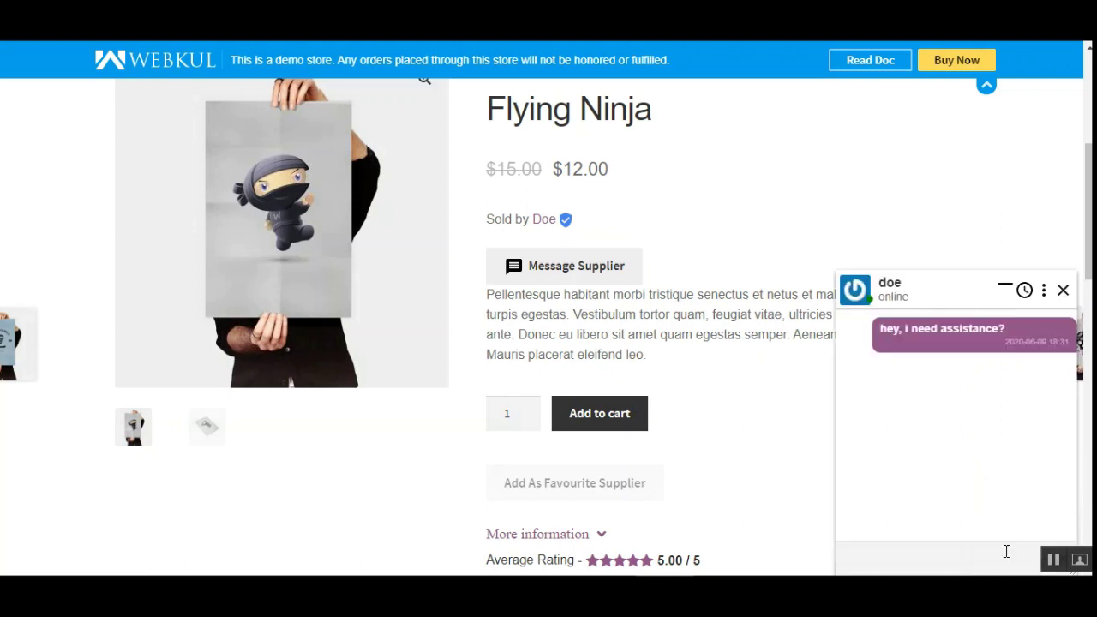
click(1063, 293)
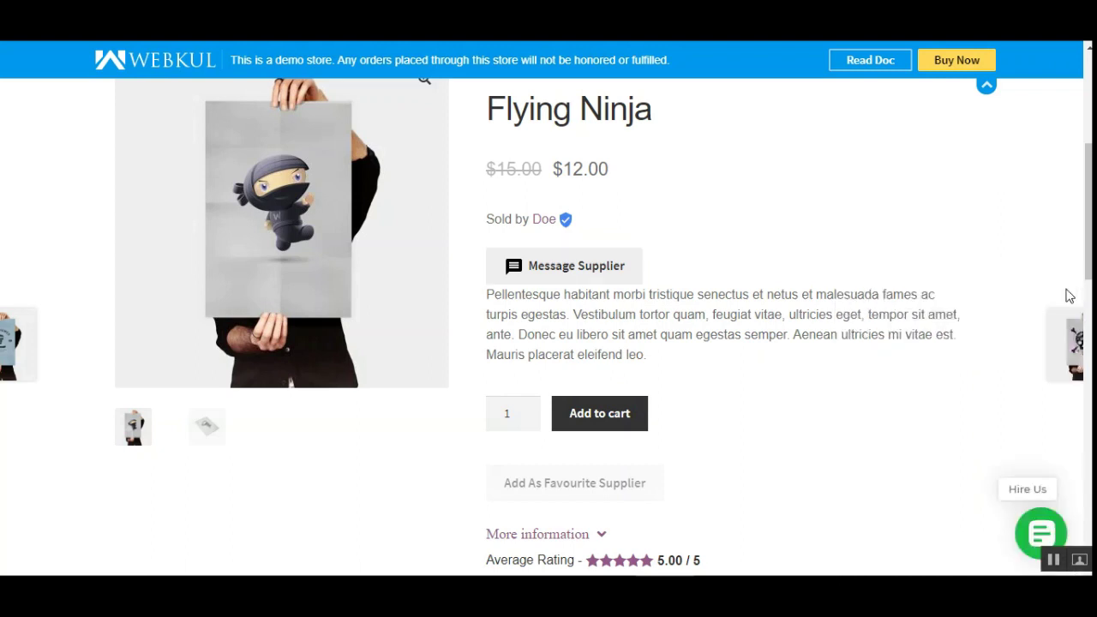